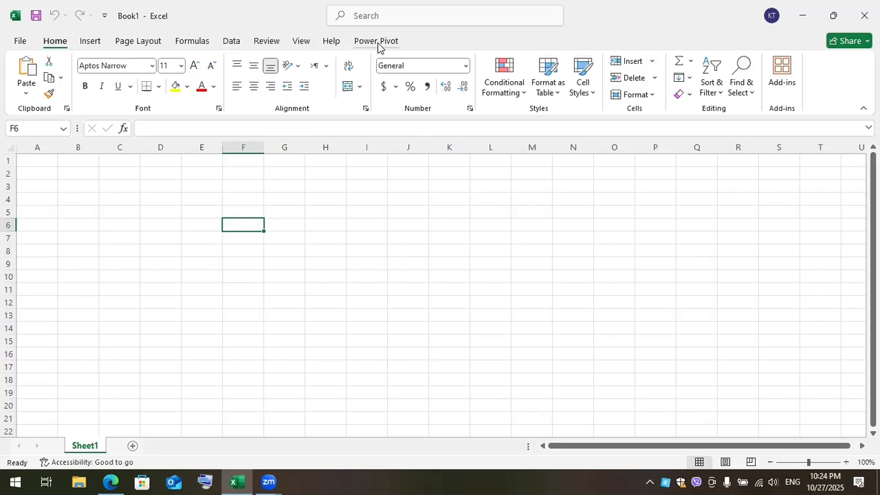
Step: Open the COM add-ins list through the program options and check that Microsoft Power Pivot for Excel is enabled
left_click(20, 43)
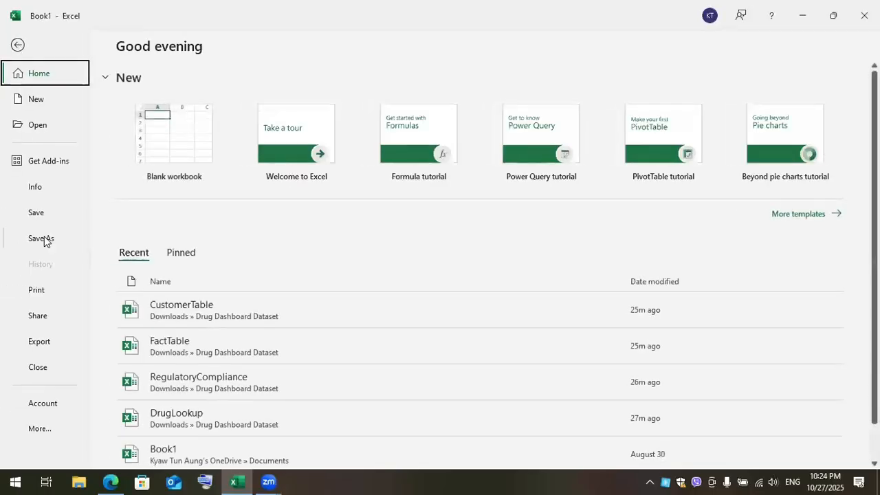
left_click(42, 430)
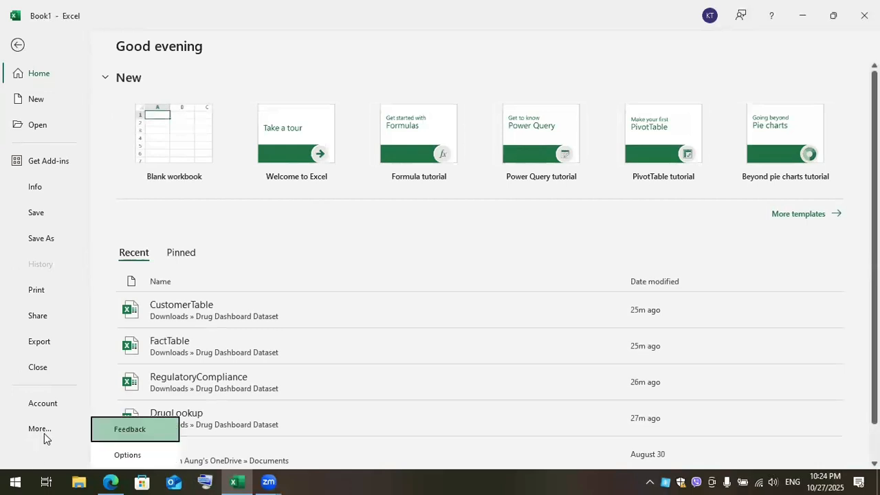
left_click(134, 454)
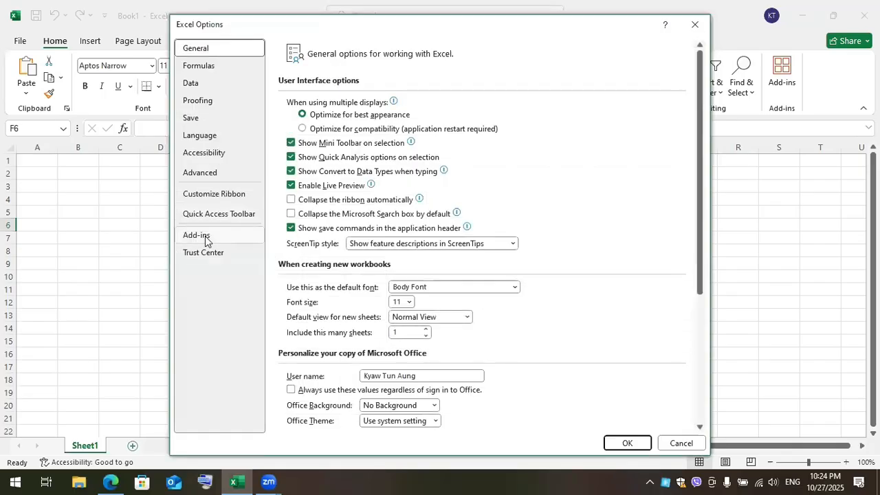
left_click(206, 239)
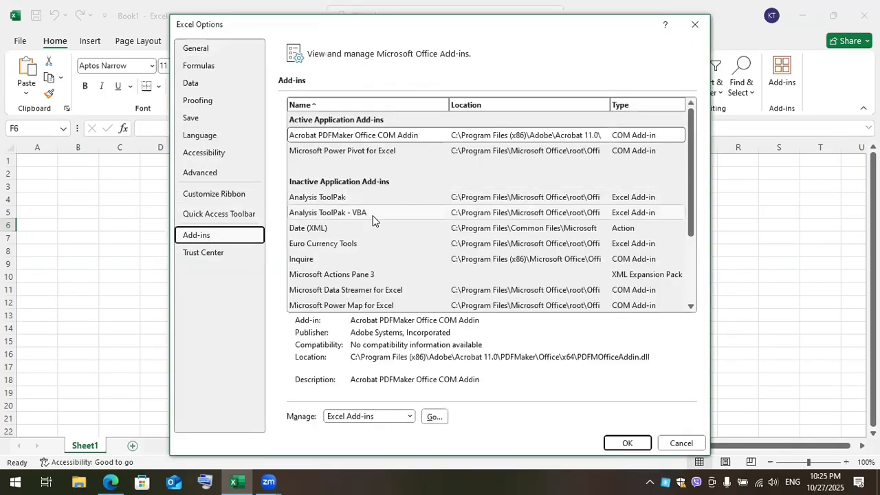
left_click(330, 151)
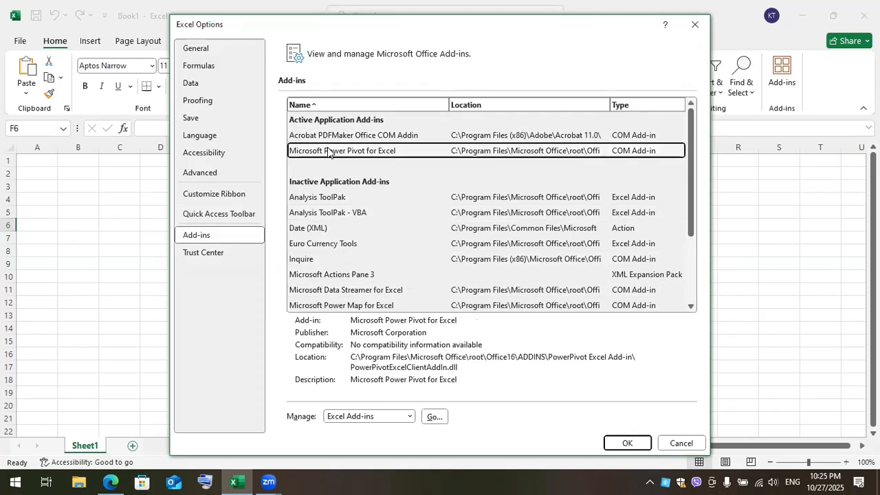
left_click(407, 417)
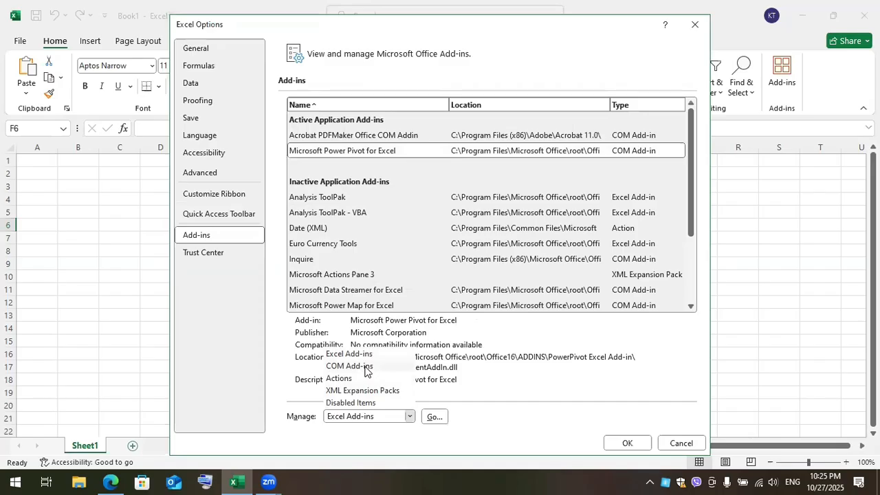
left_click(364, 367)
left_click(435, 414)
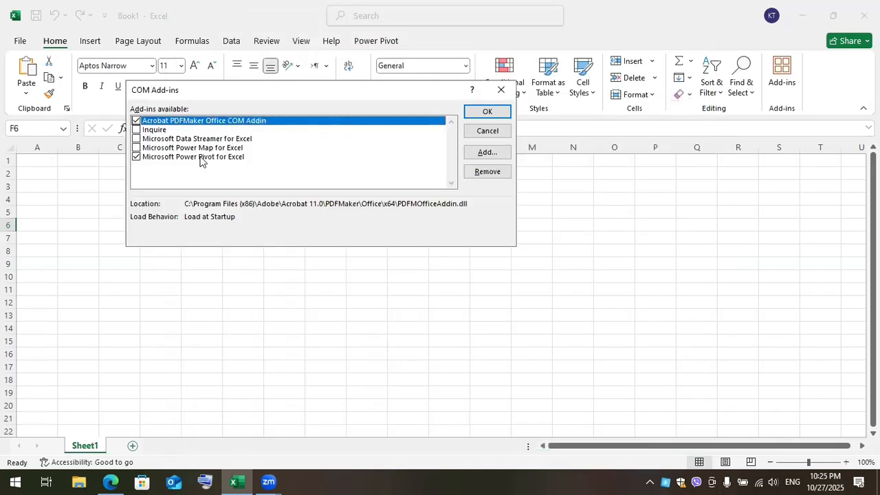
left_click(478, 112)
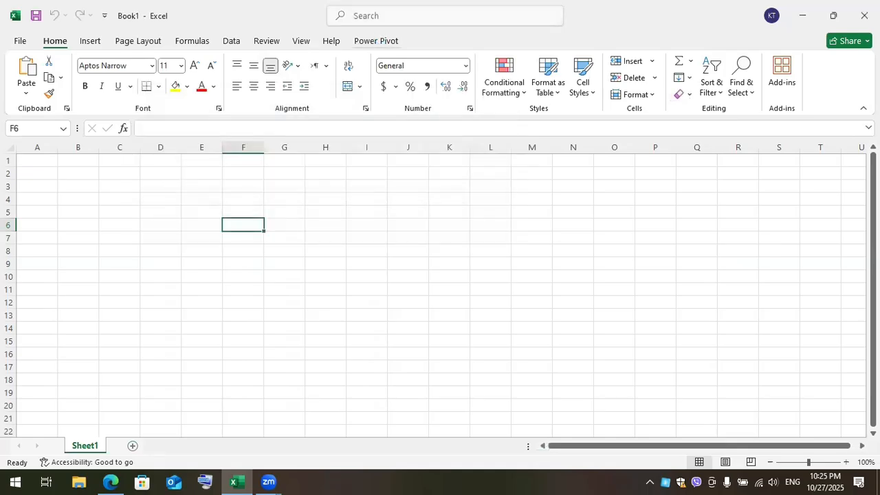
Step: Look through the Power Pivot, Insert, Formulas, Data and View command sets
left_click(380, 40)
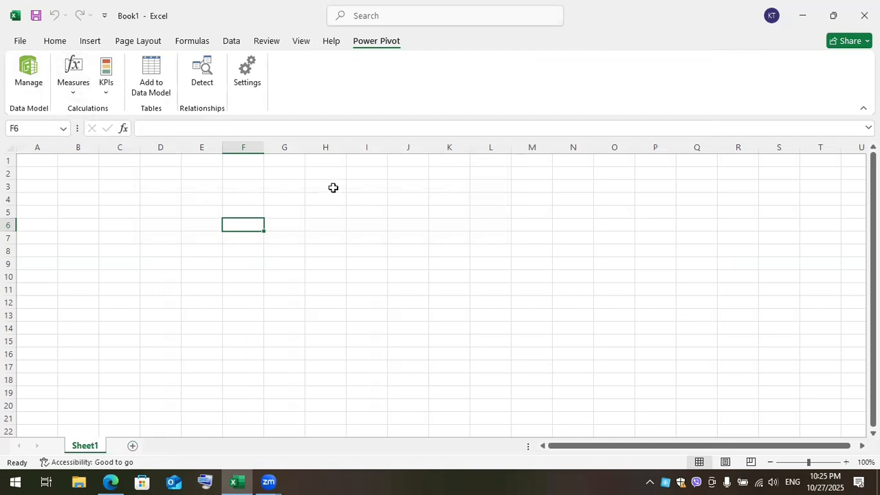
left_click(58, 41)
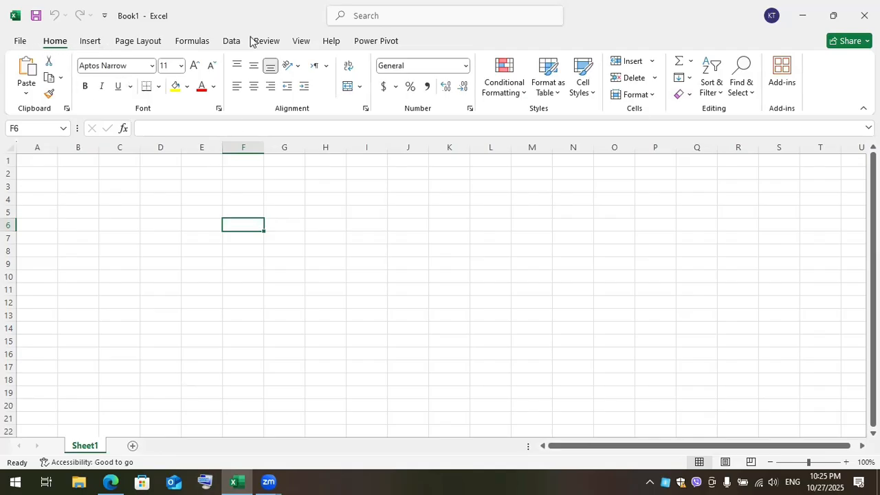
left_click(92, 42)
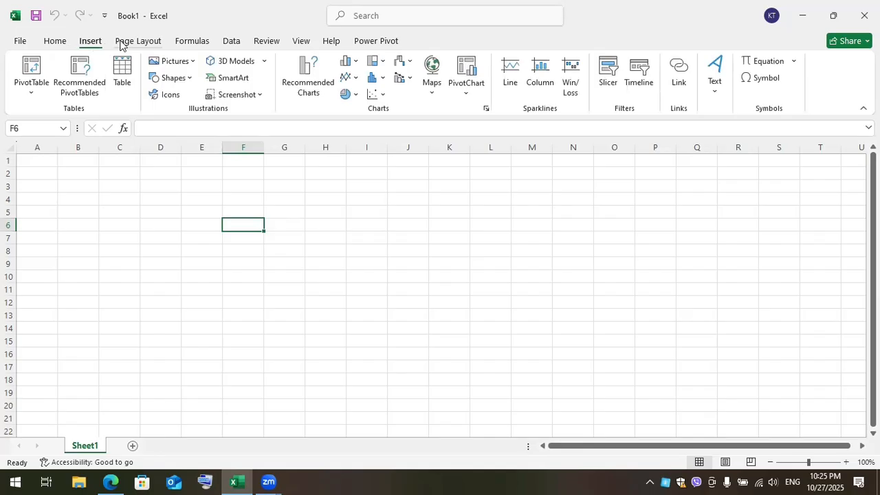
left_click(140, 41)
left_click(103, 44)
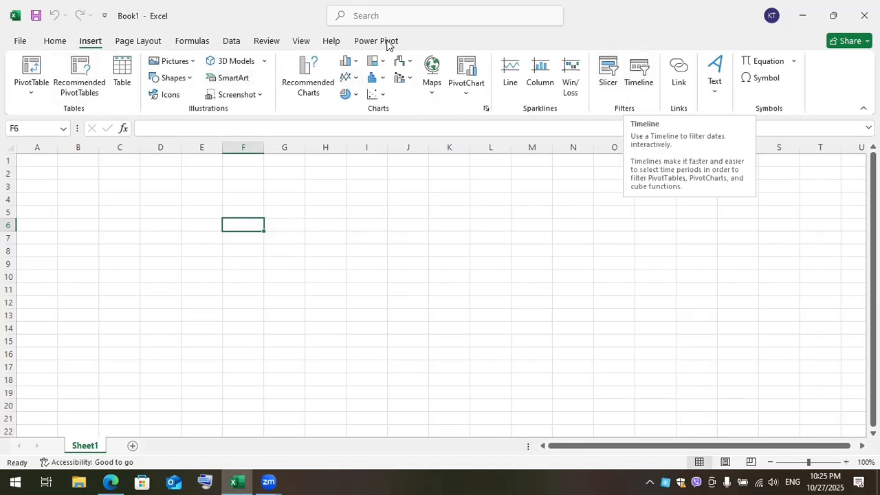
left_click(193, 40)
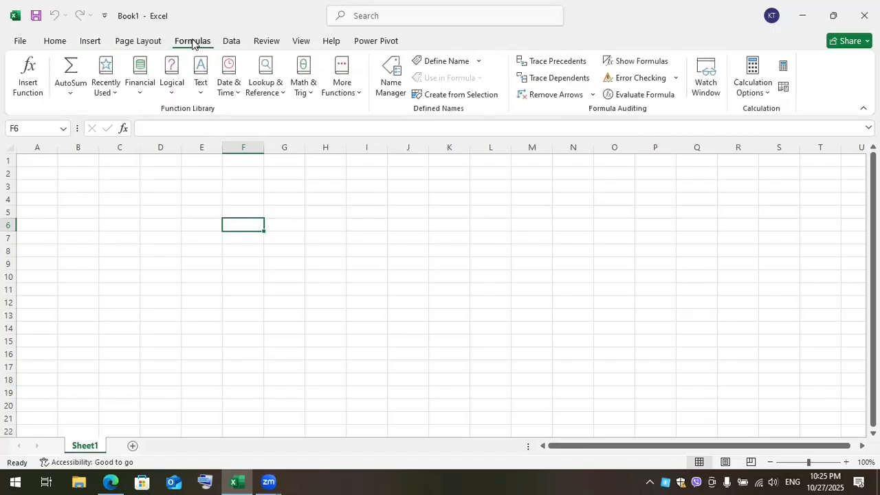
left_click(234, 41)
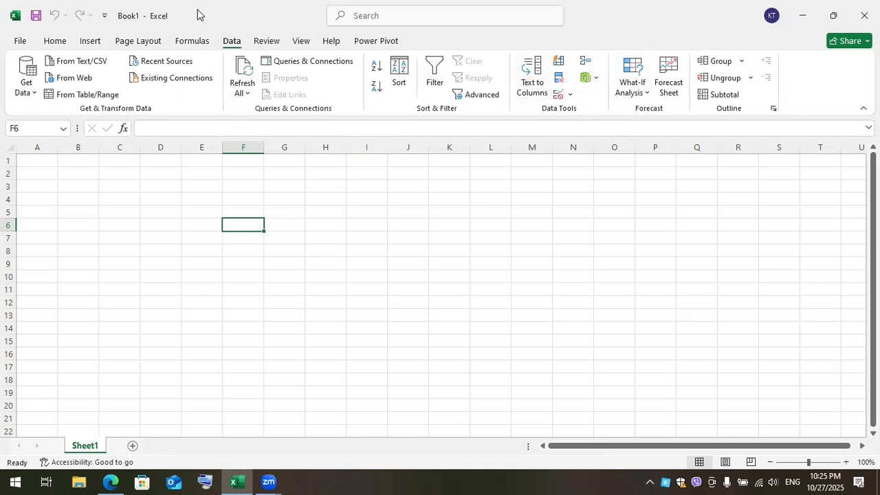
left_click(302, 41)
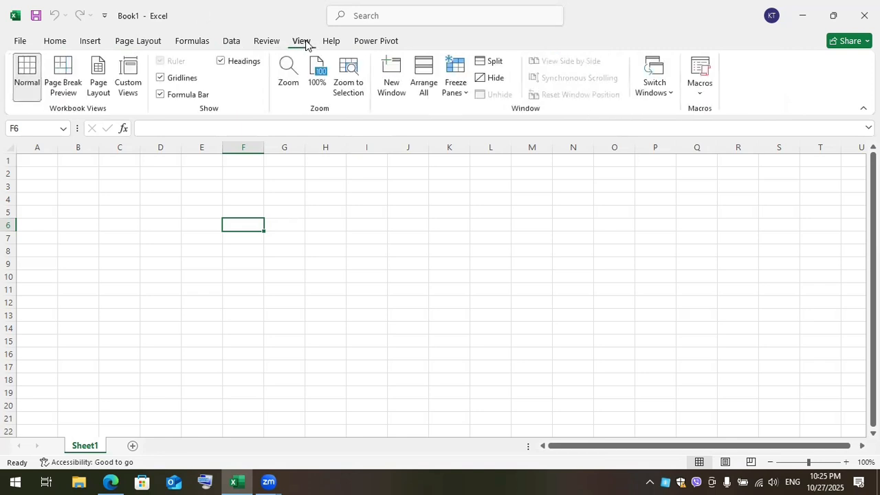
left_click(375, 41)
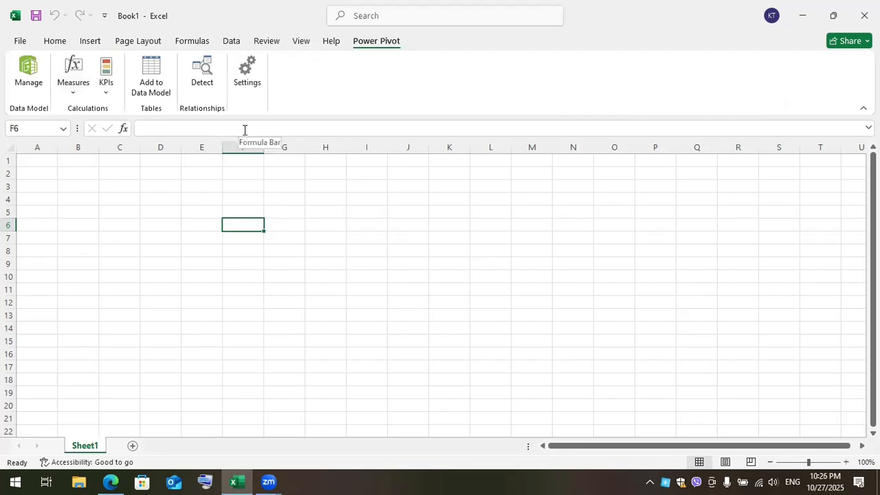
Step: Enter the column headings E, T and L in cells A1, B1 and C1
left_click(46, 45)
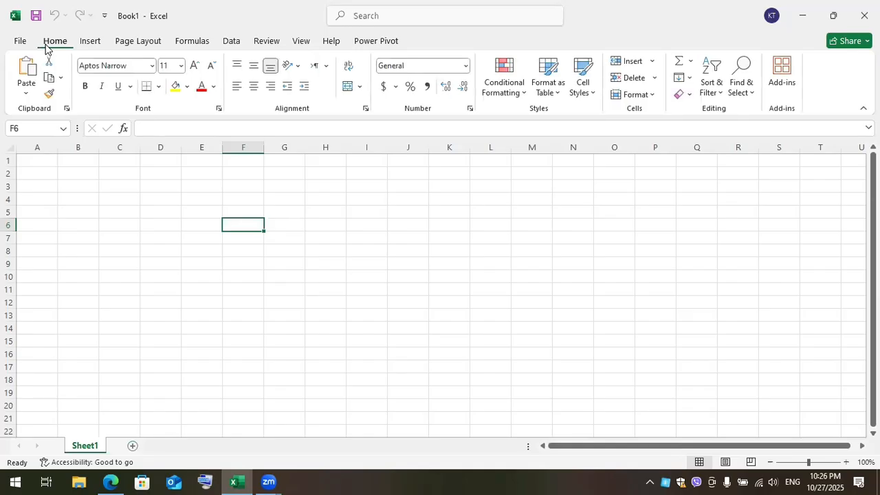
left_click(41, 160)
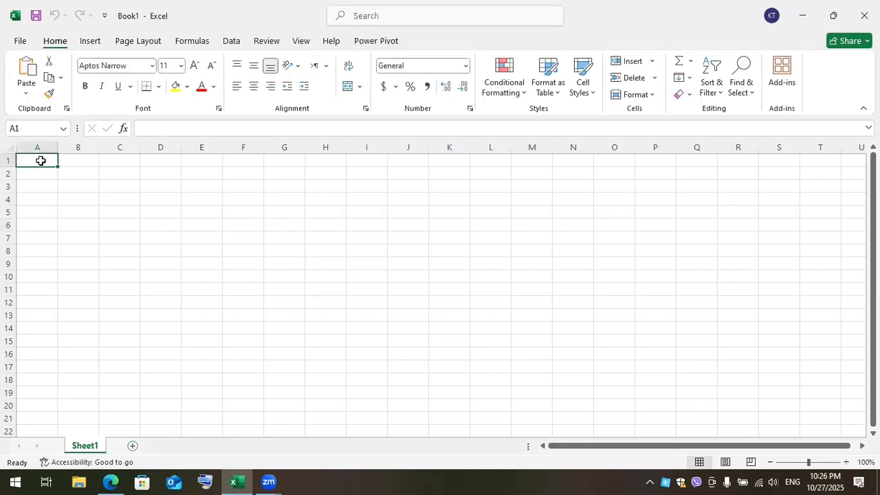
type("E")
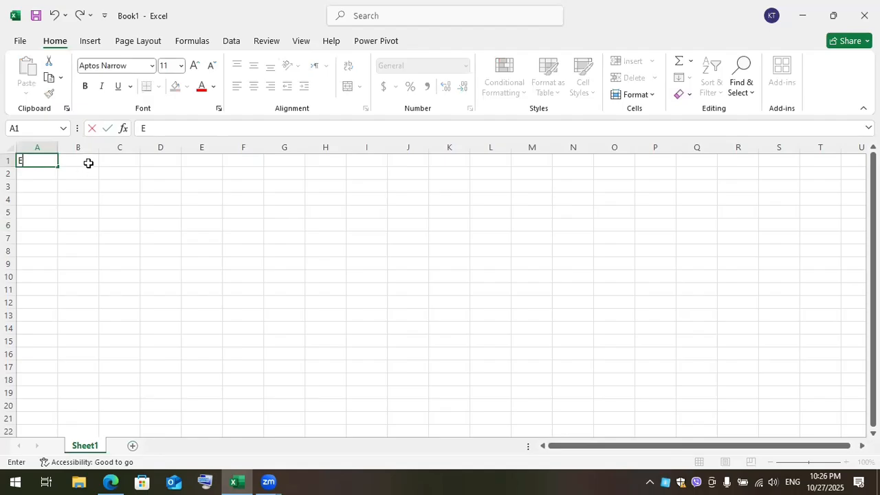
left_click(88, 163)
type("T")
key("Tab")
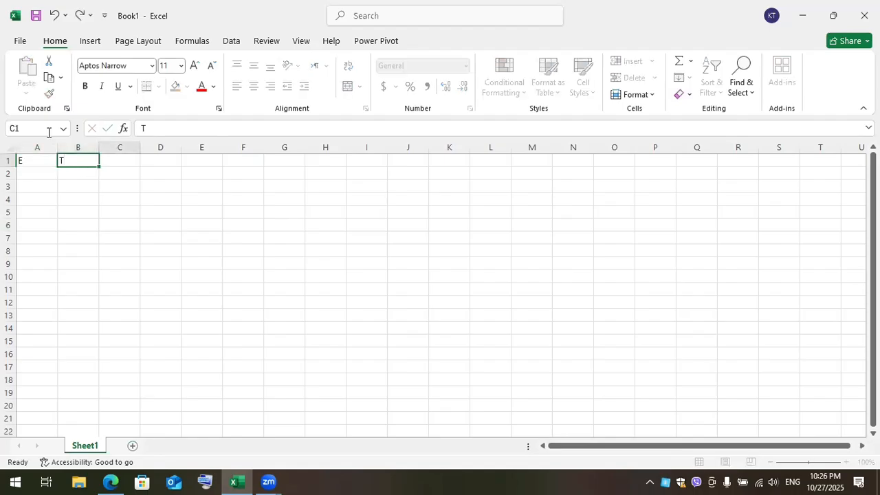
type("L")
left_click(46, 173)
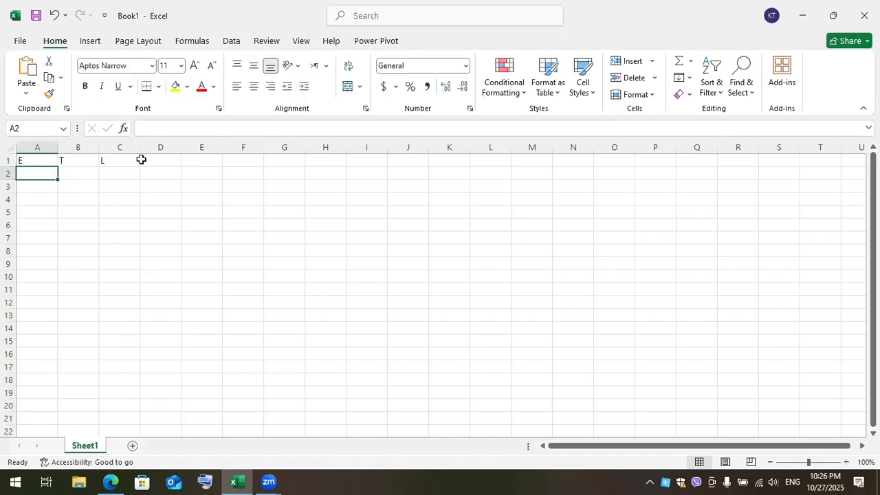
Step: Turn the range A1:C1 into a table with headers and open it in the Power Query Editor
left_click(230, 41)
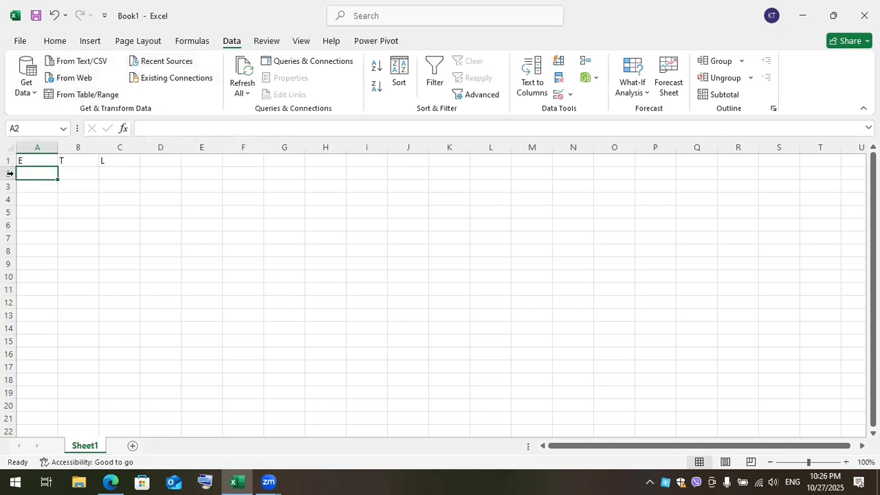
left_click(41, 159)
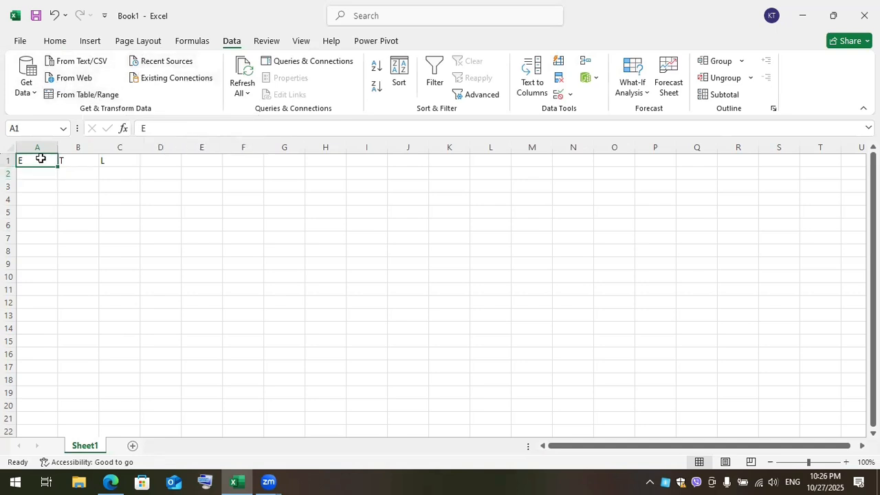
left_click(69, 95)
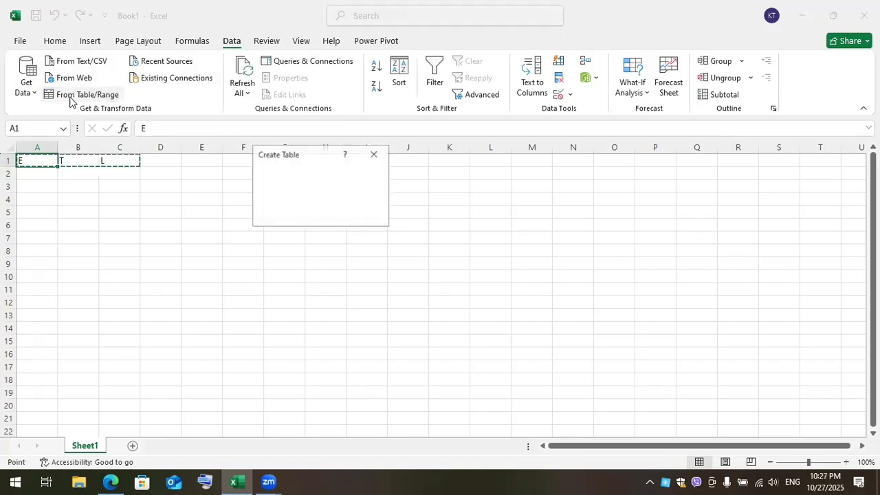
left_click(259, 200)
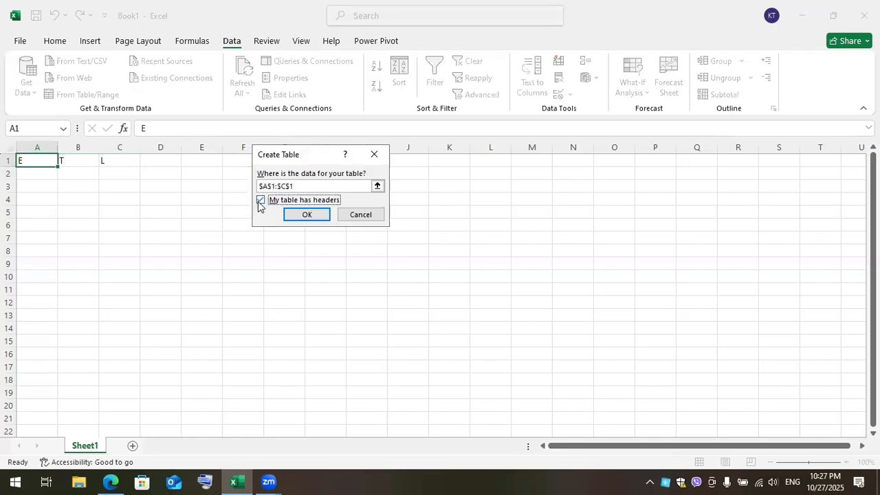
left_click(304, 213)
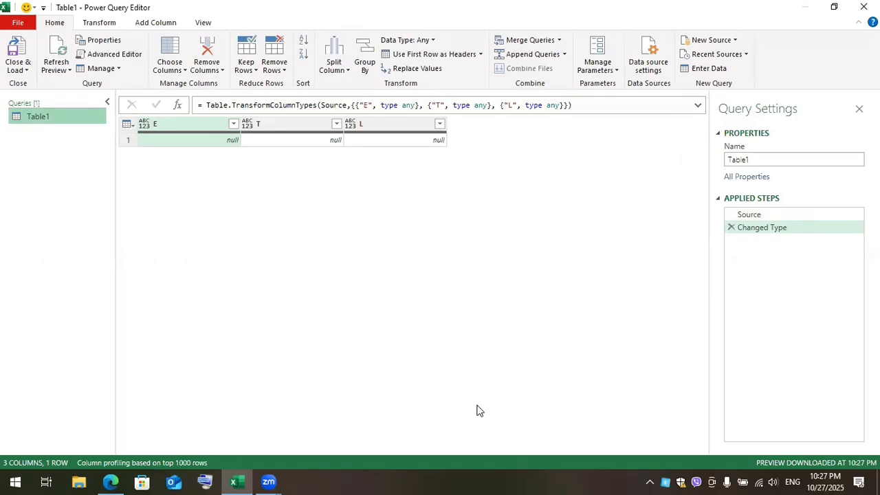
Step: Review the Transform, Add Column and View commands of the Power Query Editor, and close it without loading the query
left_click(102, 23)
left_click(165, 22)
left_click(208, 23)
left_click(170, 26)
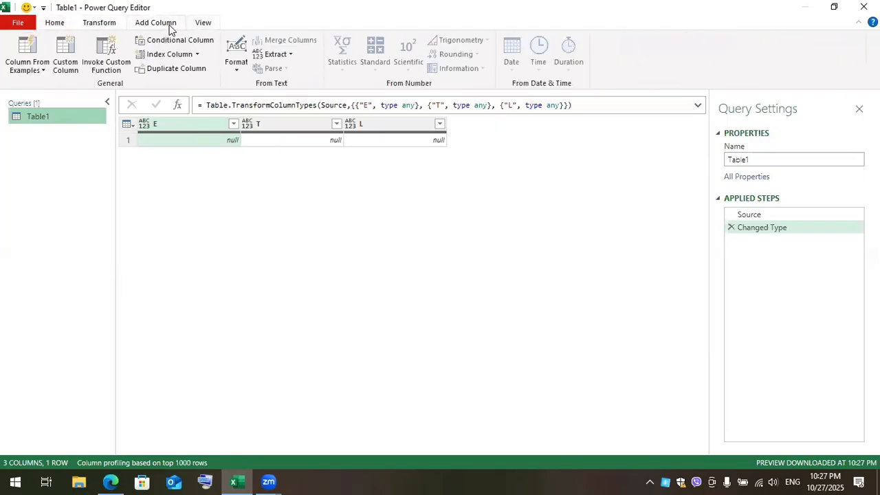
left_click(102, 25)
left_click(52, 26)
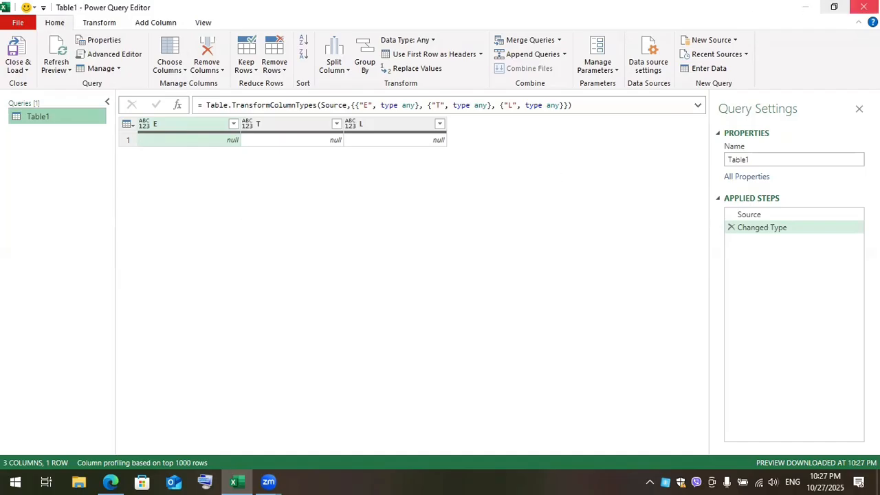
left_click(863, 7)
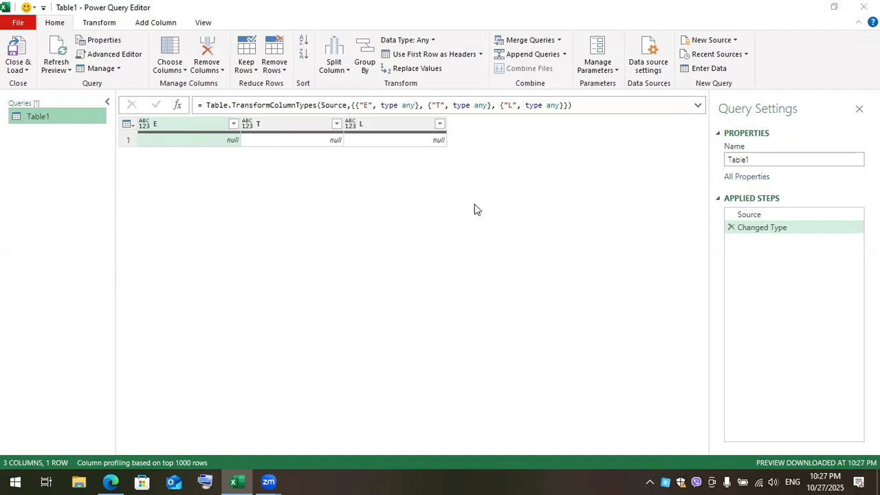
left_click(505, 267)
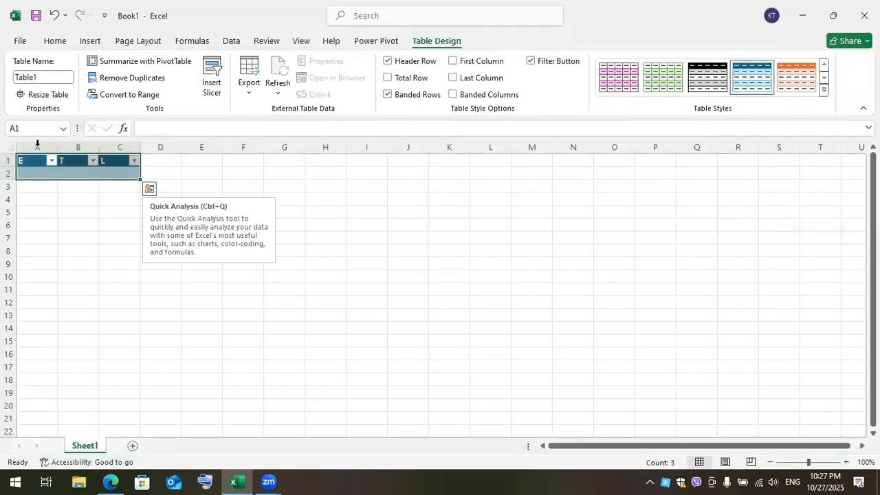
Step: Look through the file, database, Azure, Power Platform, online service and other sources available for getting data
left_click(231, 40)
left_click(38, 93)
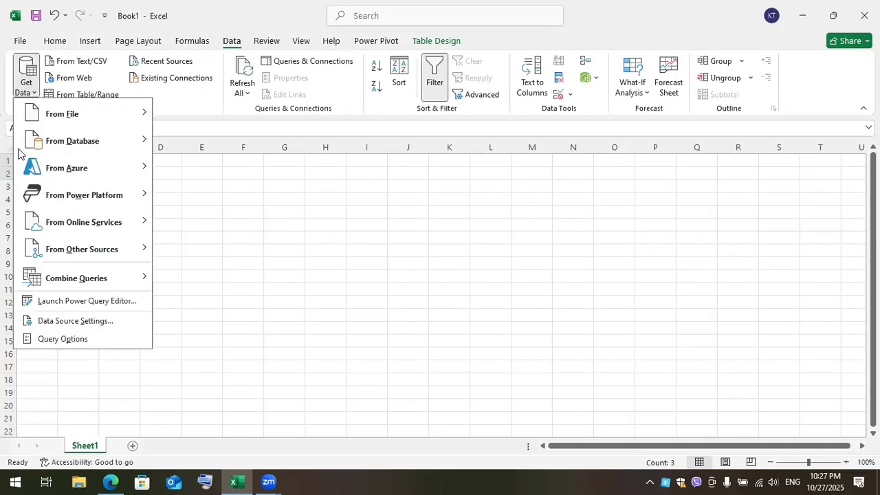
mouse_move(29, 115)
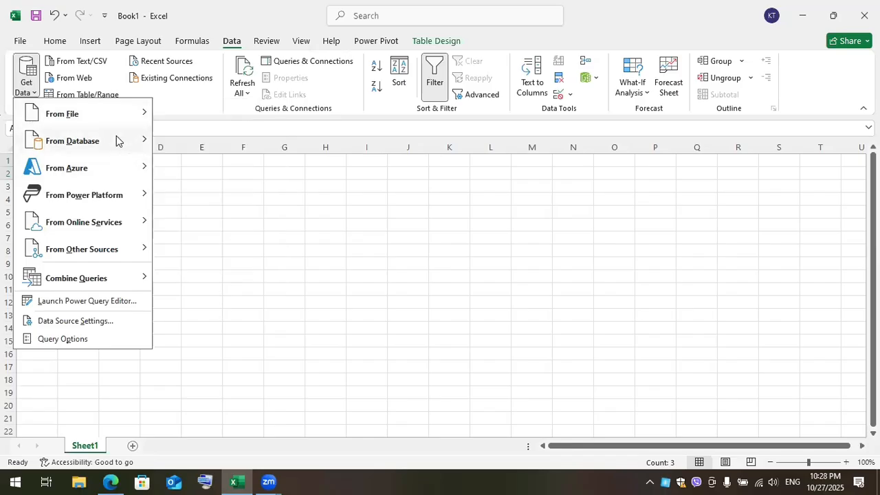
mouse_move(116, 141)
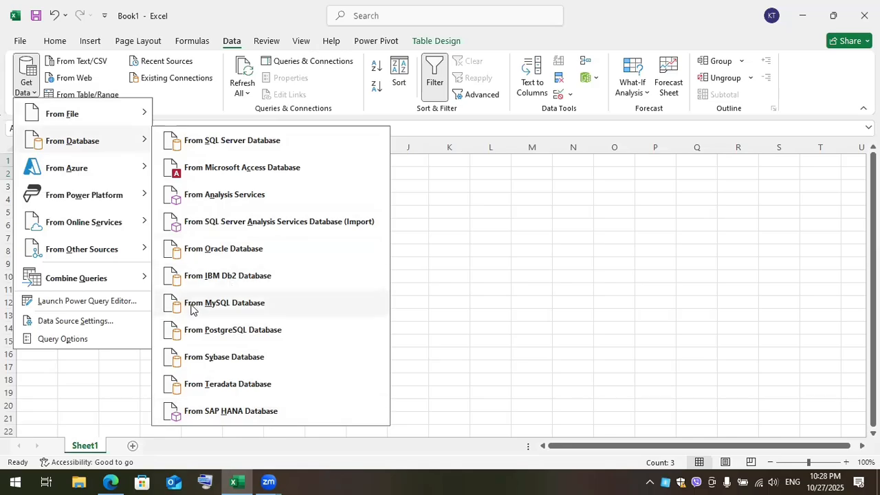
mouse_move(96, 170)
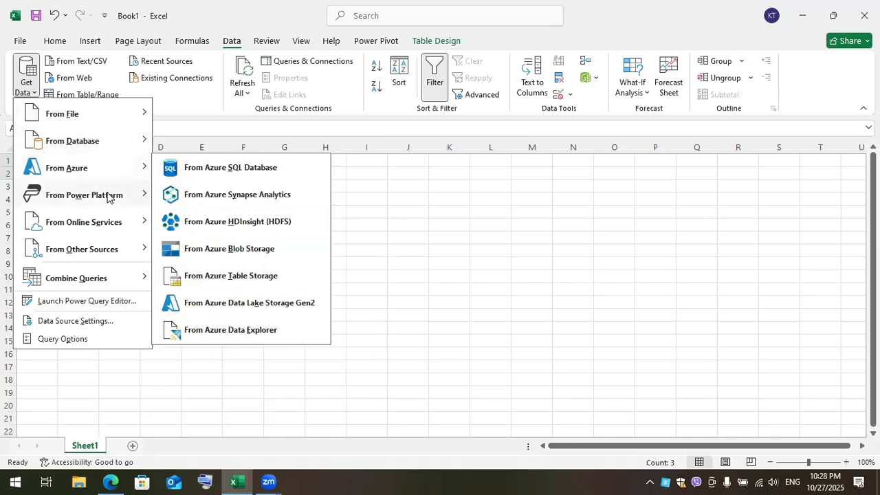
mouse_move(107, 198)
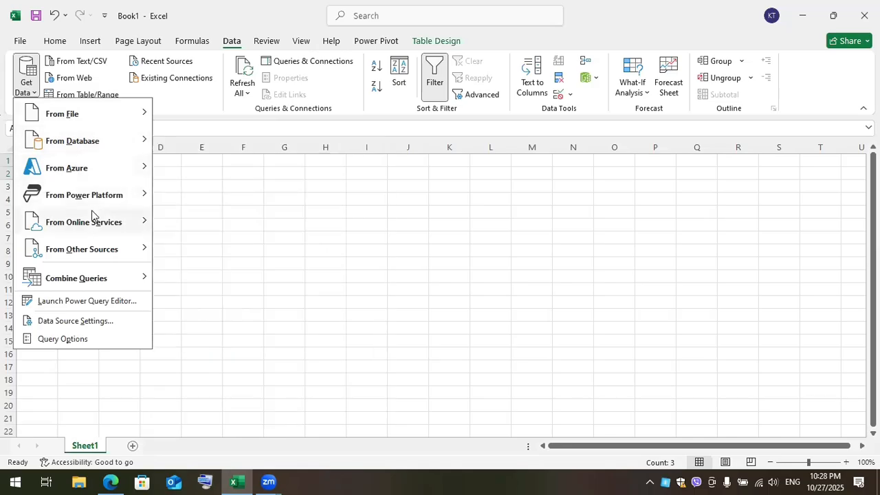
mouse_move(114, 221)
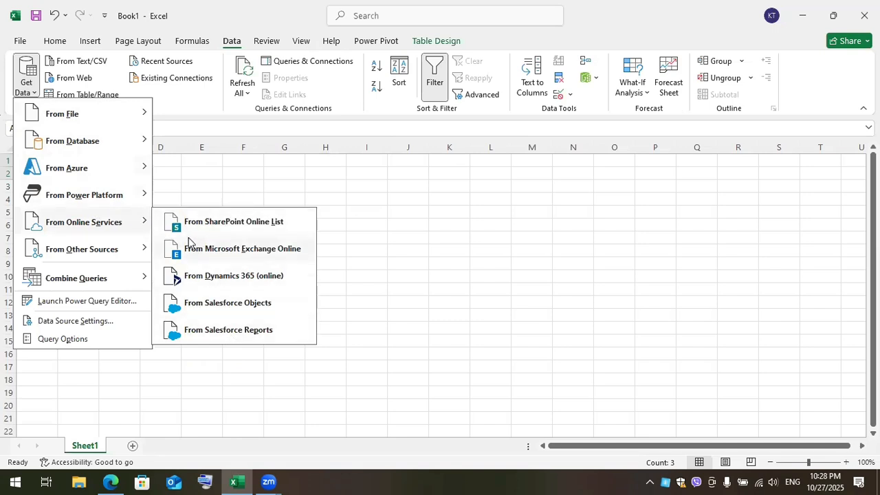
mouse_move(111, 257)
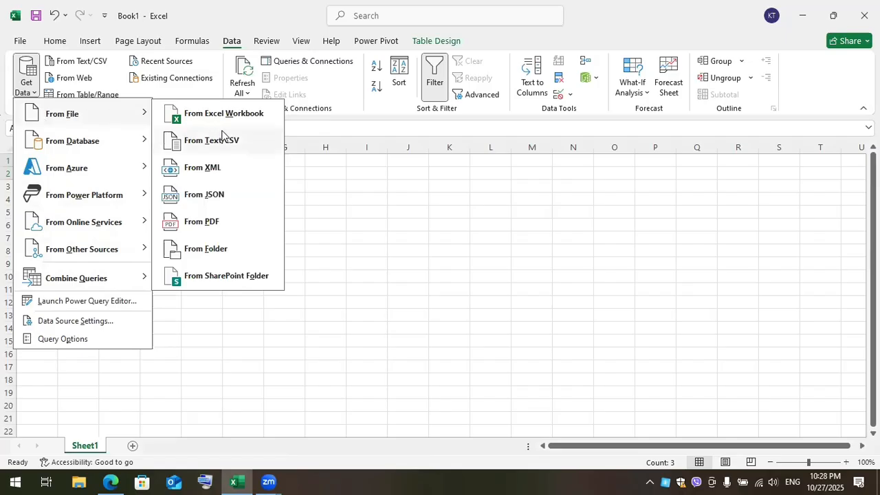
Step: Import the FactTable Excel workbook from the Drug Dashboard Dataset folder in Downloads
left_click(251, 116)
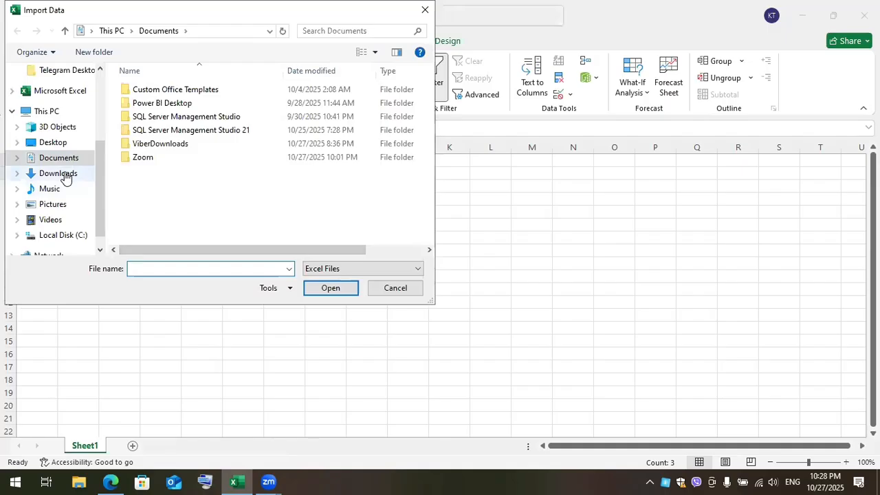
left_click(63, 174)
double_click(182, 107)
left_click(181, 105)
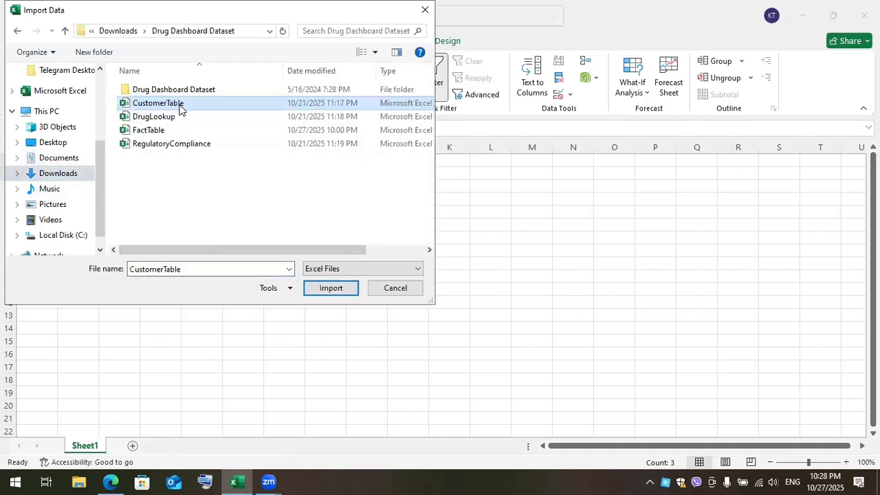
left_click(163, 130)
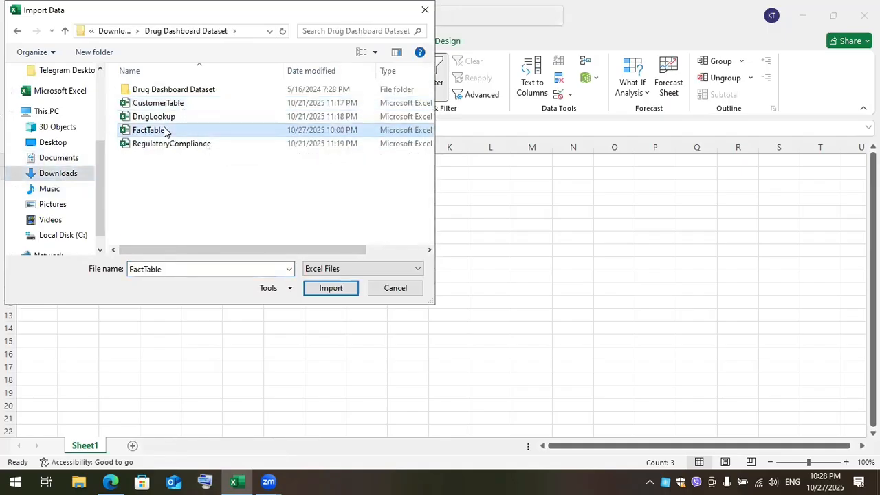
left_click(331, 287)
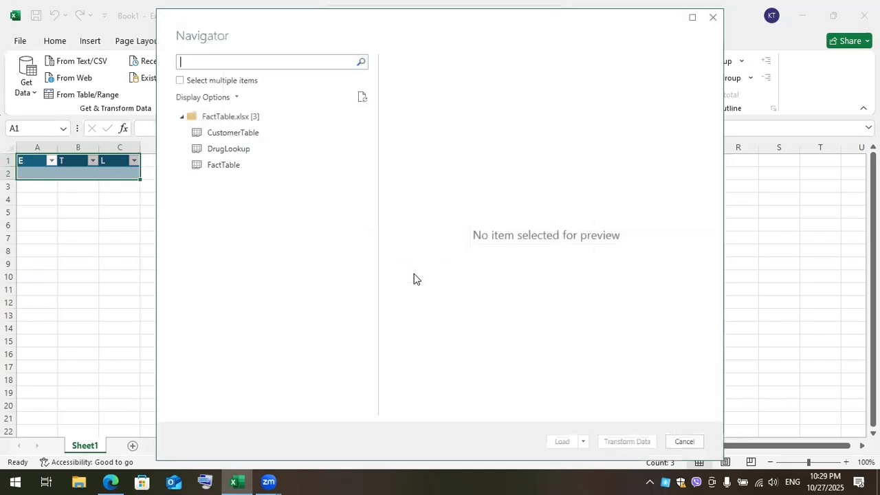
Step: Select multiple items CustomerTable, DrugLookup and FactTable from the workbook and open them for transformation in the Power Query Editor
left_click(180, 81)
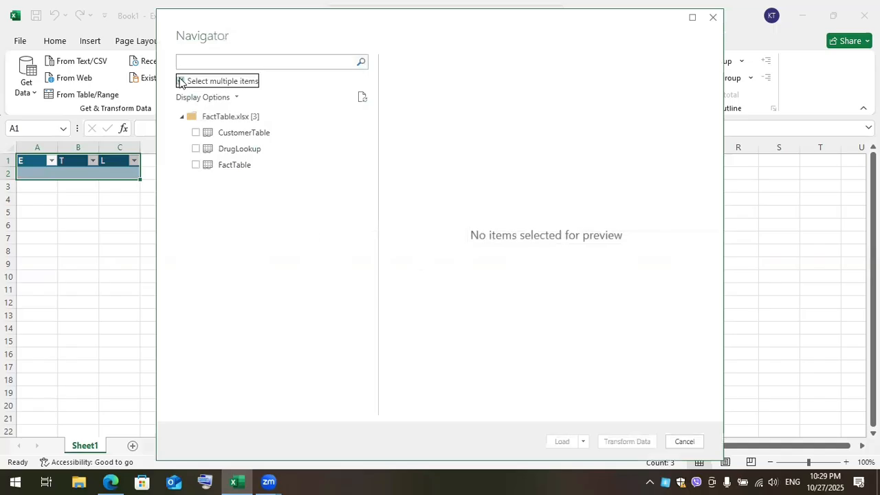
left_click(197, 135)
left_click(196, 149)
left_click(196, 166)
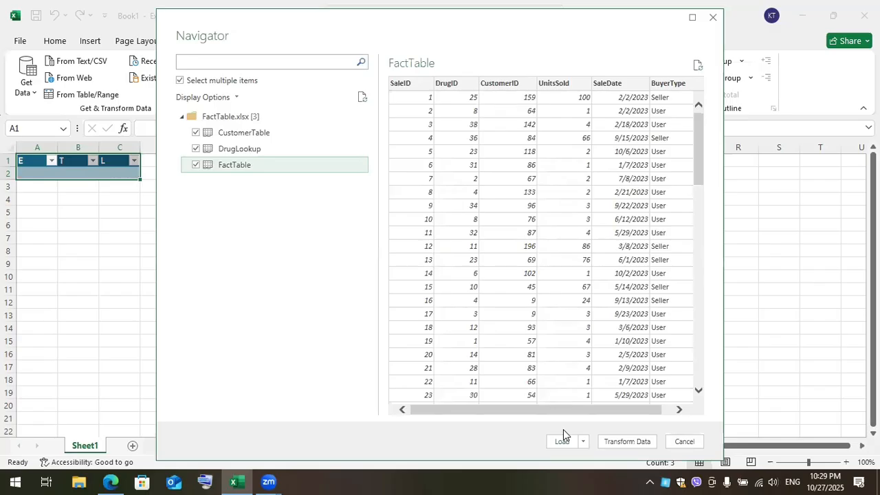
left_click(613, 445)
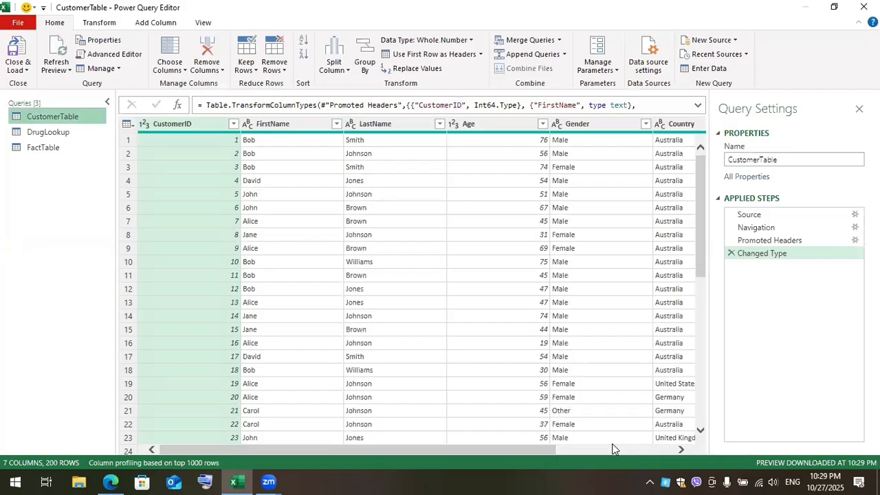
Step: Compare the columns of the FactTable and CustomerTable queries, including the SaleDate column of FactTable
left_click(58, 150)
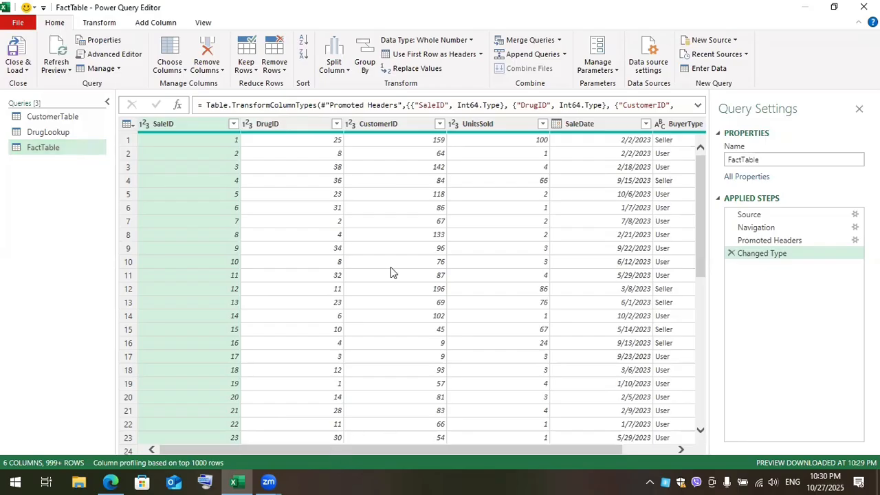
left_click(70, 117)
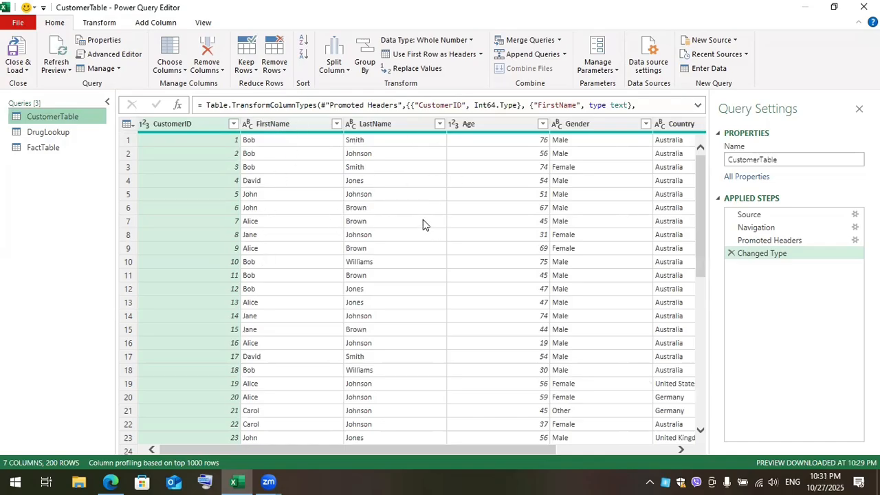
left_click_drag(325, 449, 586, 475)
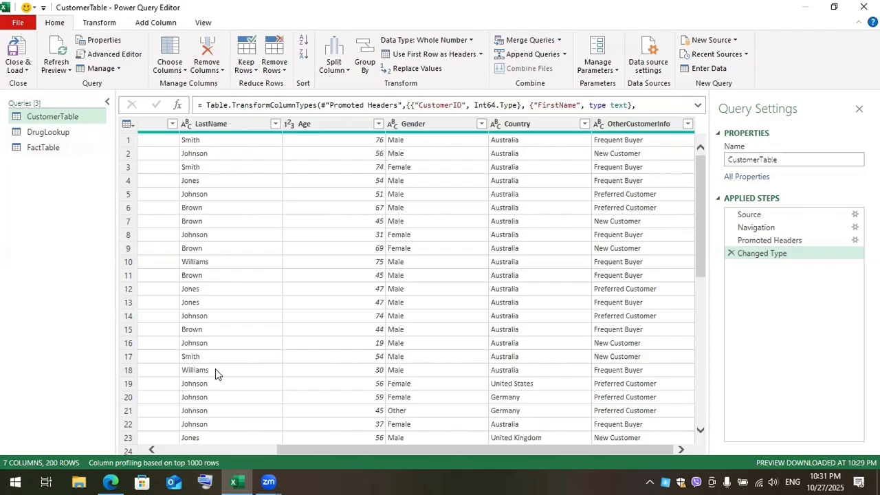
left_click(46, 148)
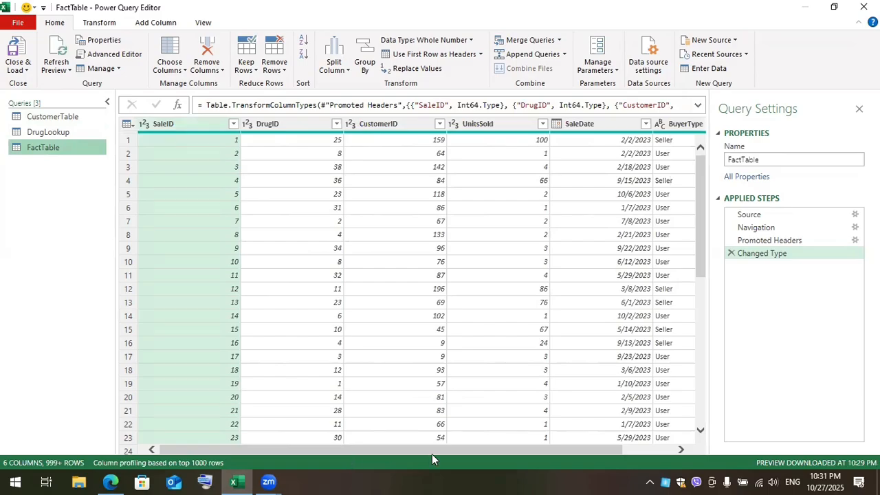
left_click_drag(431, 451, 482, 451)
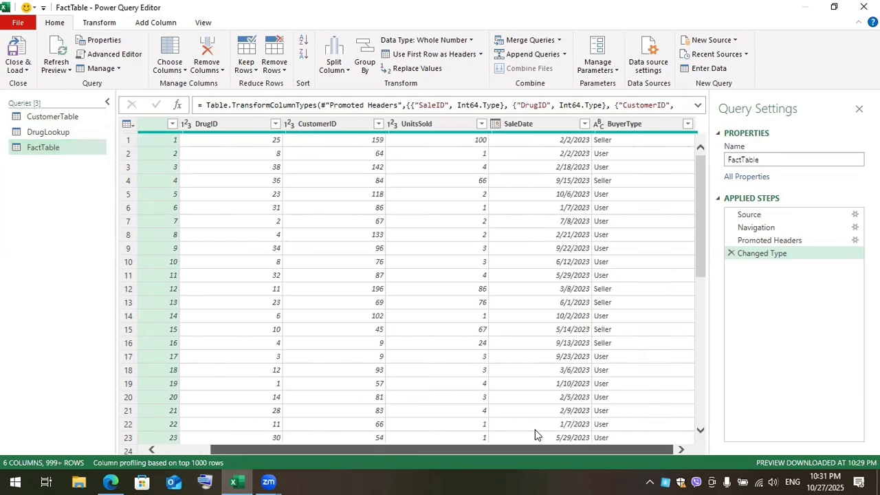
left_click(530, 131)
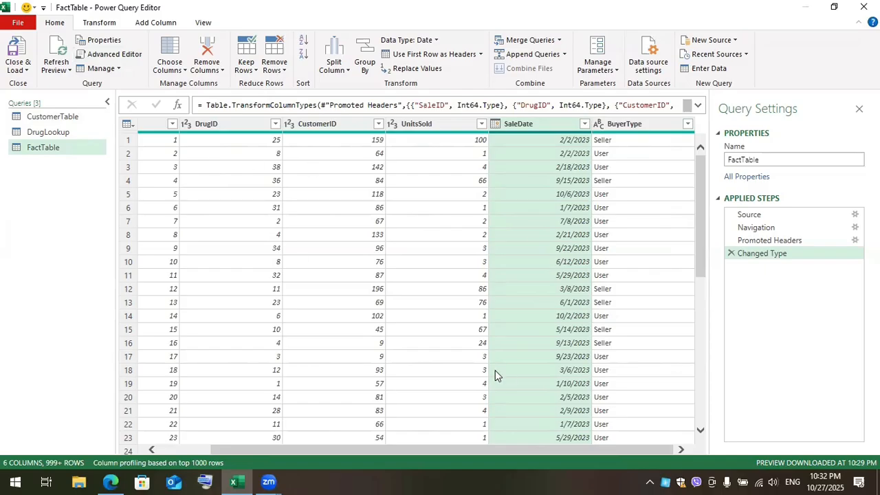
left_click_drag(601, 449, 540, 445)
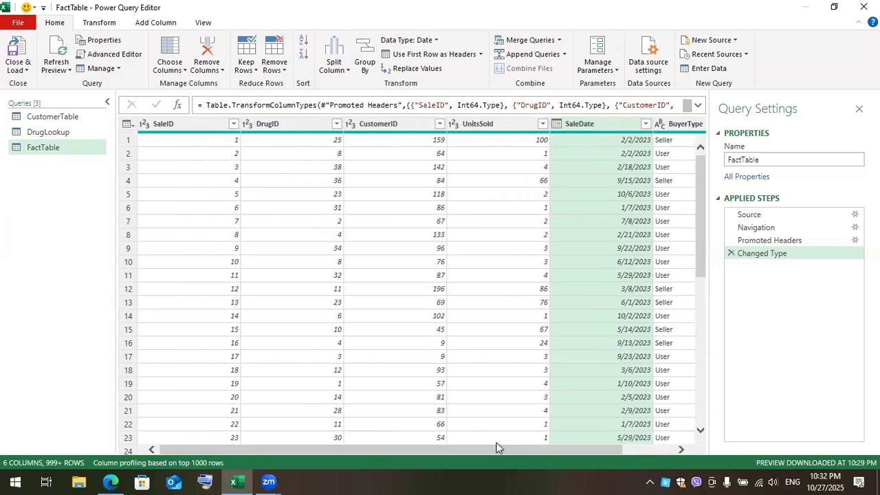
Step: Show the column profile and column distribution for FactTable, and base column profiling on the entire data set
left_click(206, 23)
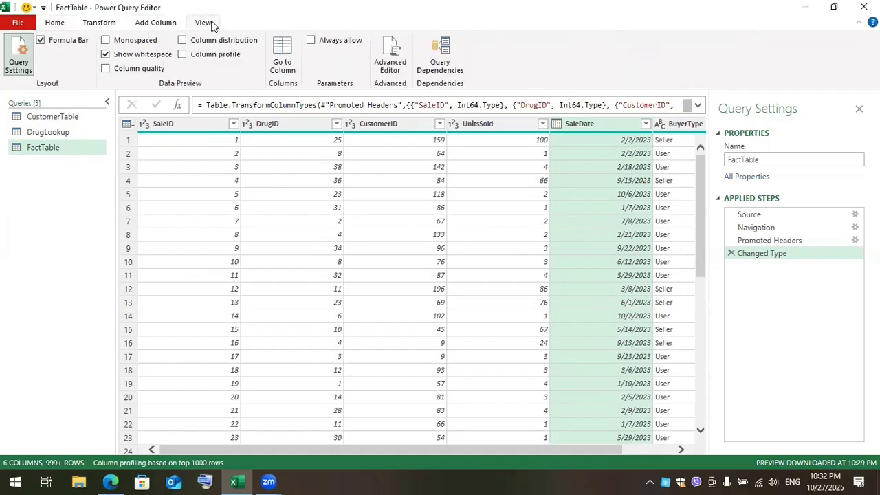
left_click(182, 54)
left_click(183, 40)
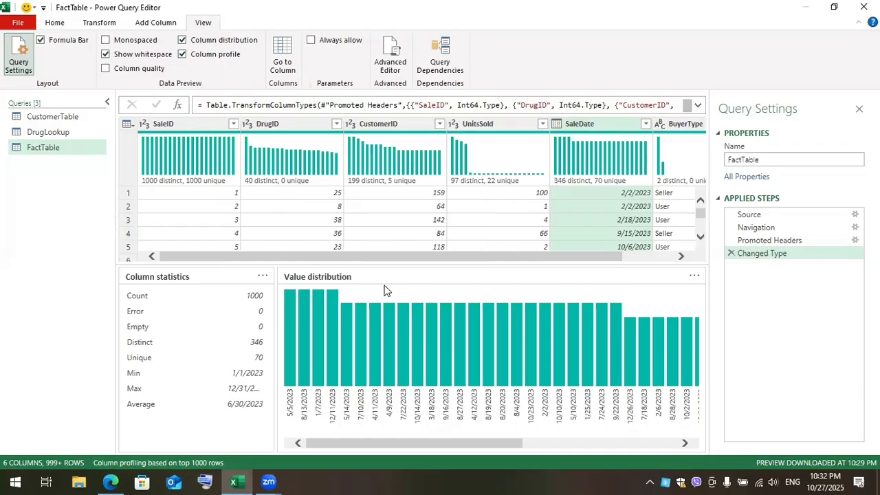
left_click(153, 463)
left_click(83, 372)
left_click(135, 463)
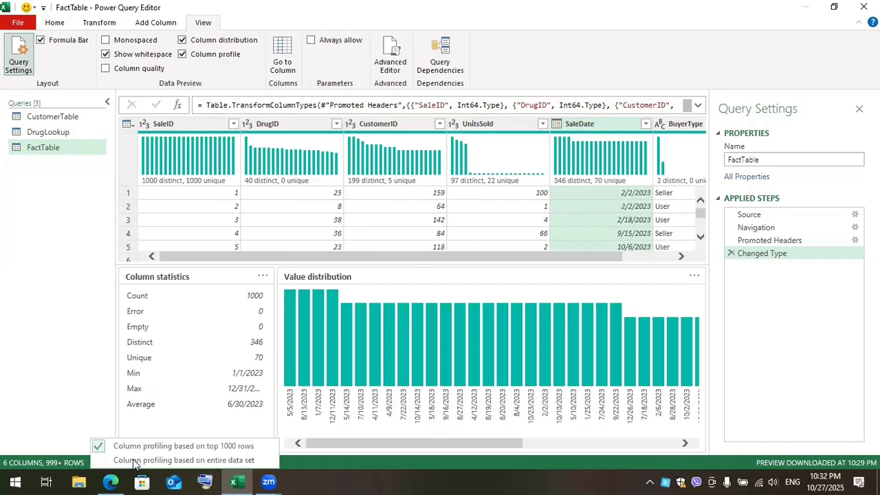
left_click(163, 461)
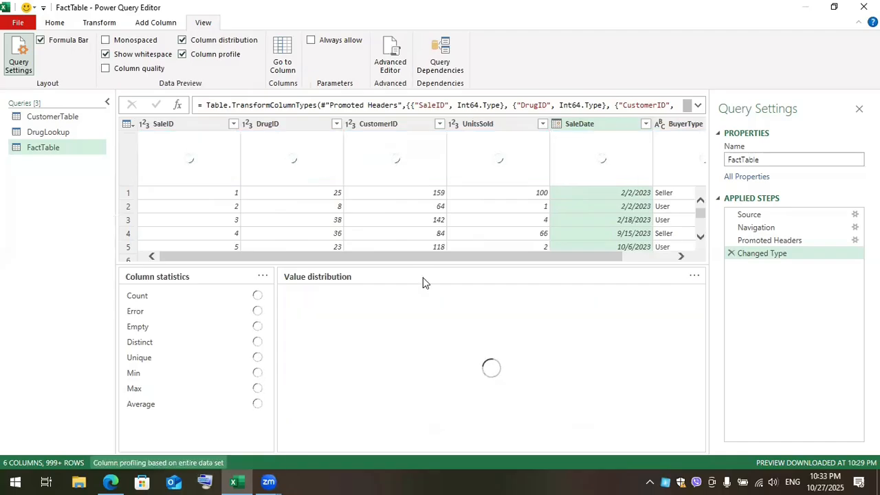
Step: Remove the rows with duplicate SaleID values from the FactTable query
left_click(213, 161)
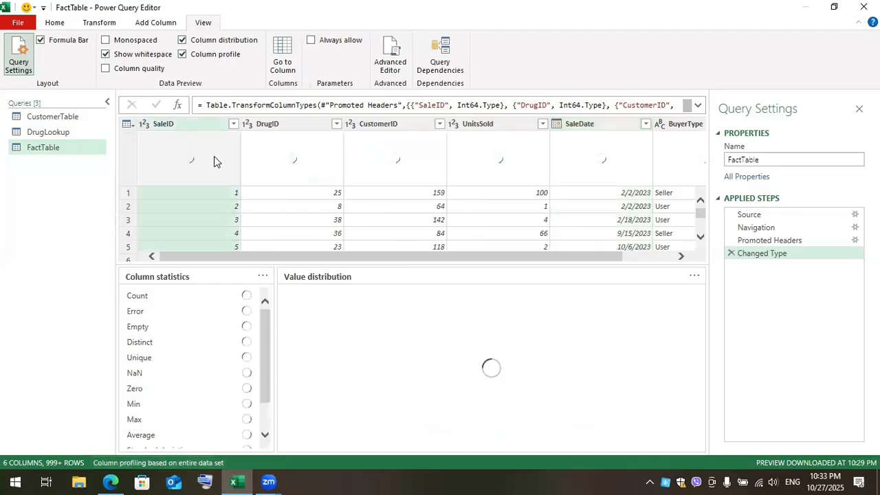
mouse_move(214, 157)
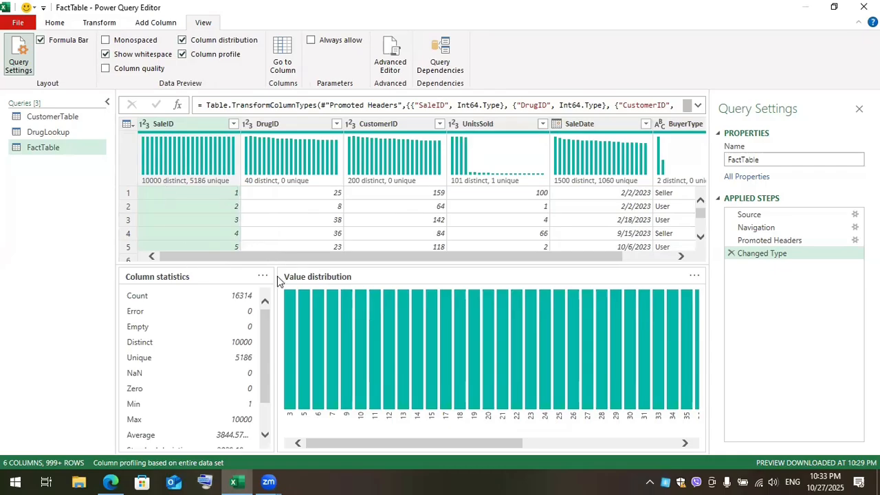
left_click(55, 23)
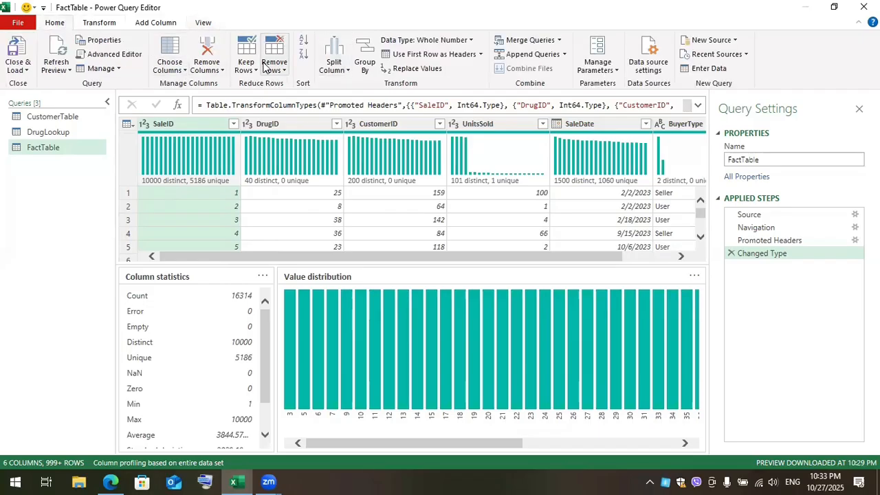
left_click(272, 69)
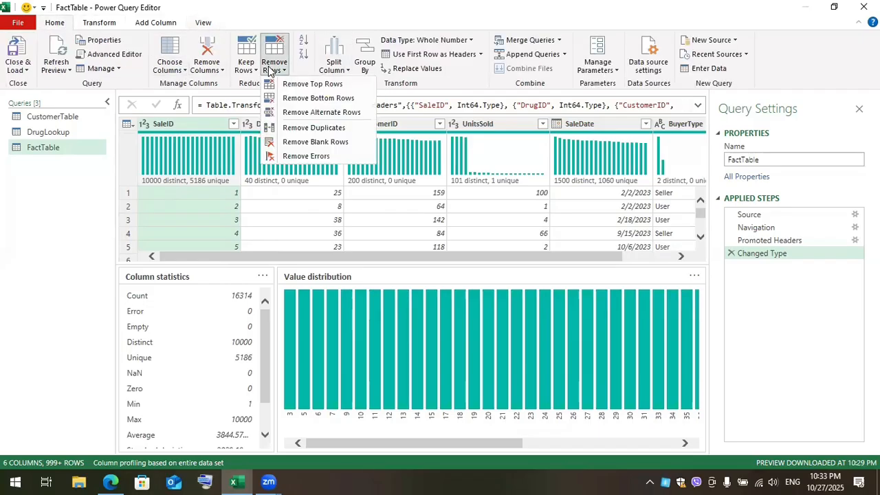
left_click(320, 128)
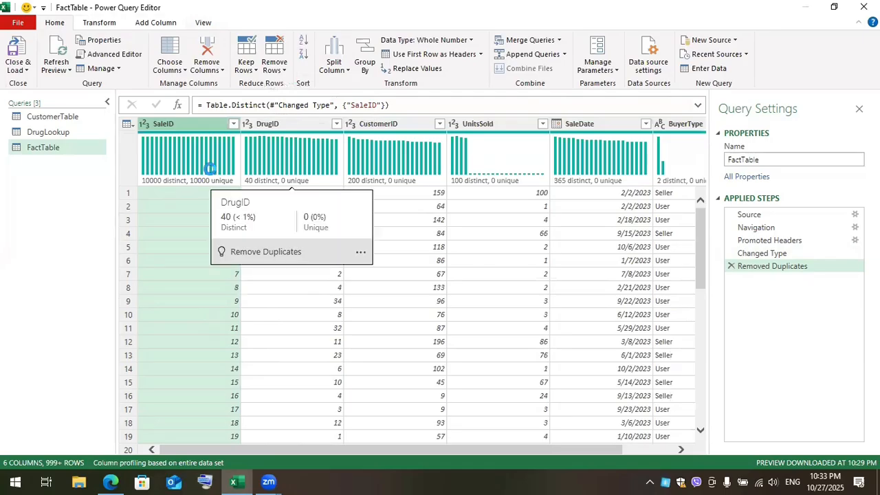
Step: Examine the SaleID distribution and the column statistics and value distribution of CustomerID in FactTable
mouse_move(202, 178)
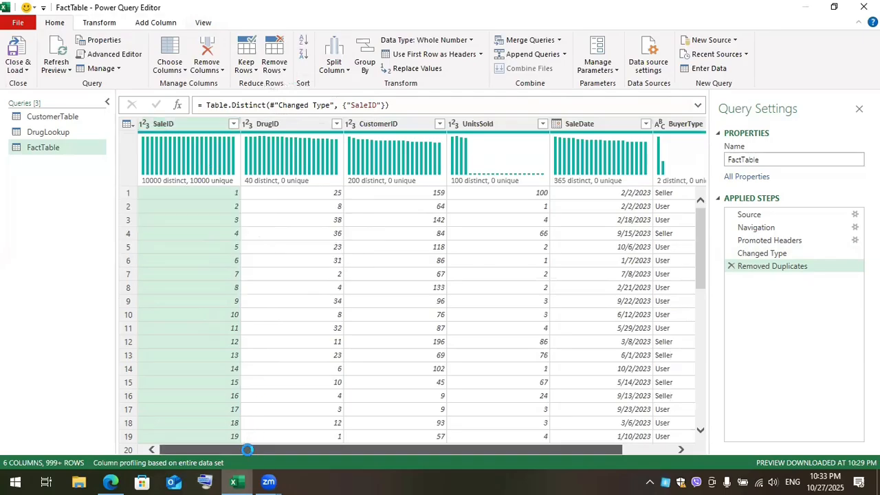
left_click_drag(247, 450, 294, 455)
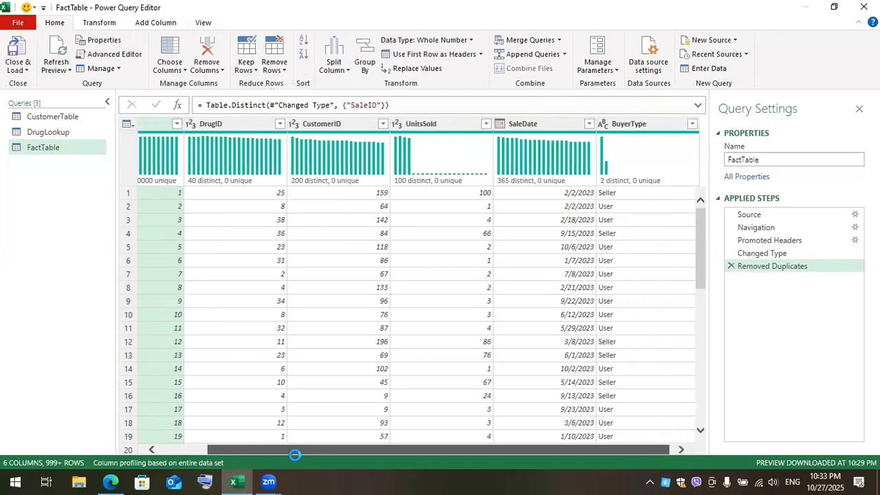
left_click(362, 154)
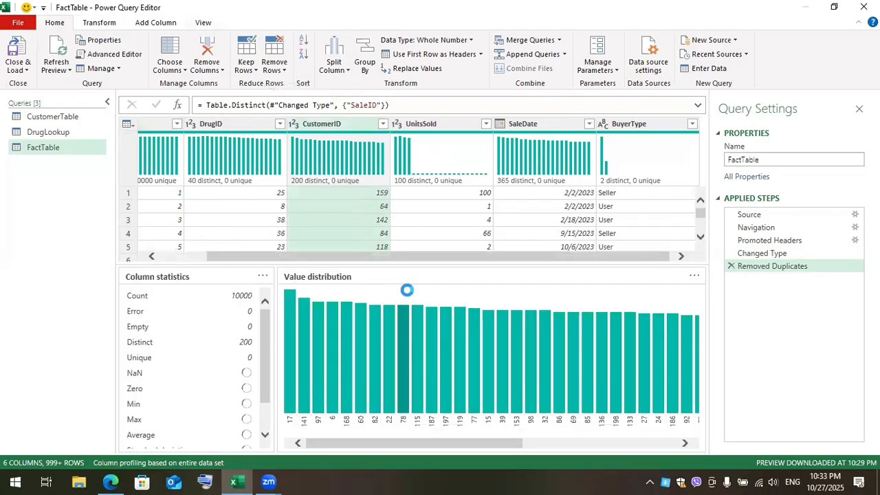
mouse_move(288, 403)
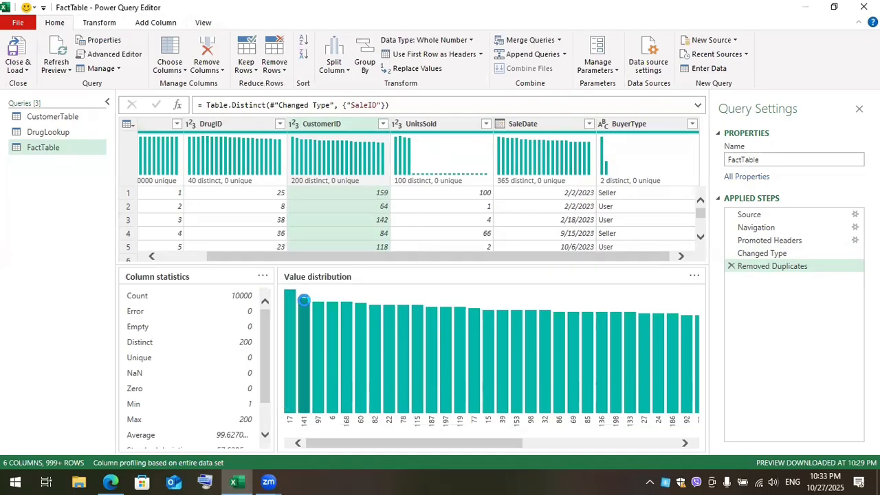
mouse_move(353, 166)
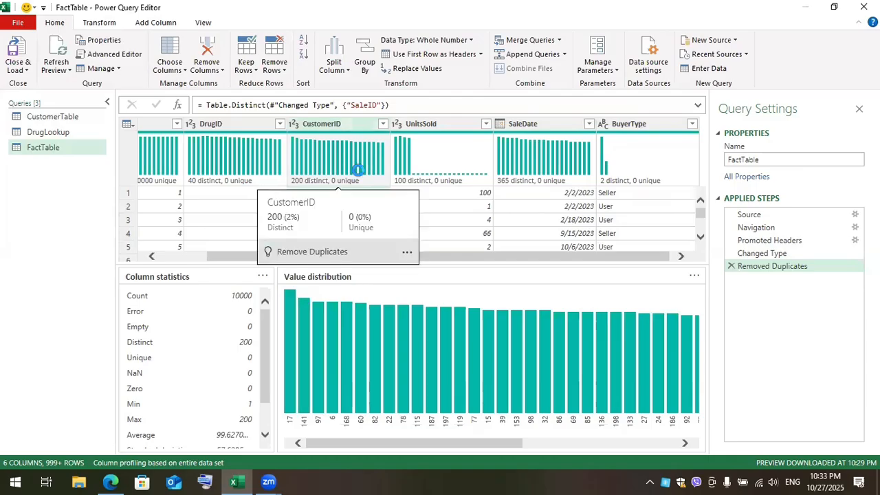
Step: Examine the column statistics and value distributions of UnitsSold, SaleDate and BuyerType in FactTable
left_click(453, 160)
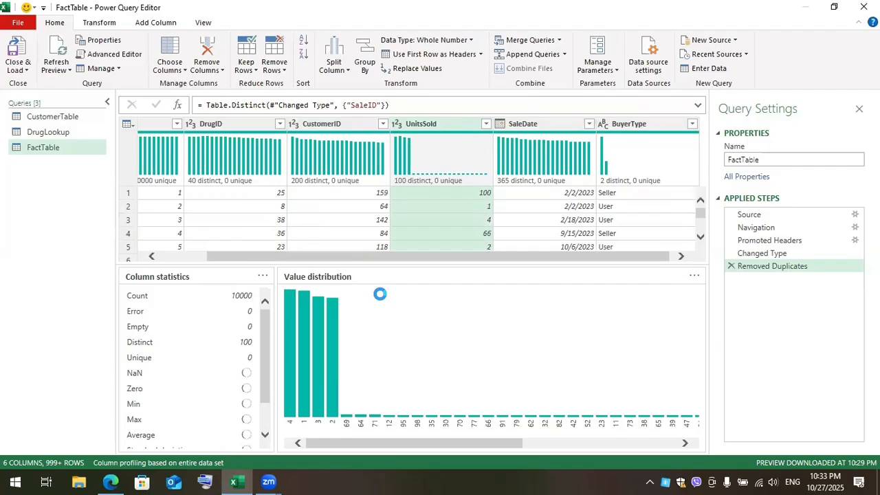
left_click(546, 145)
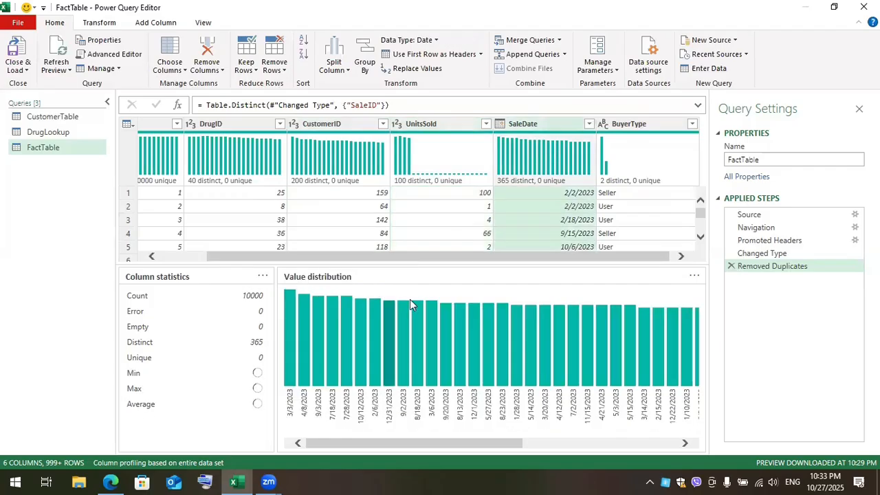
mouse_move(287, 295)
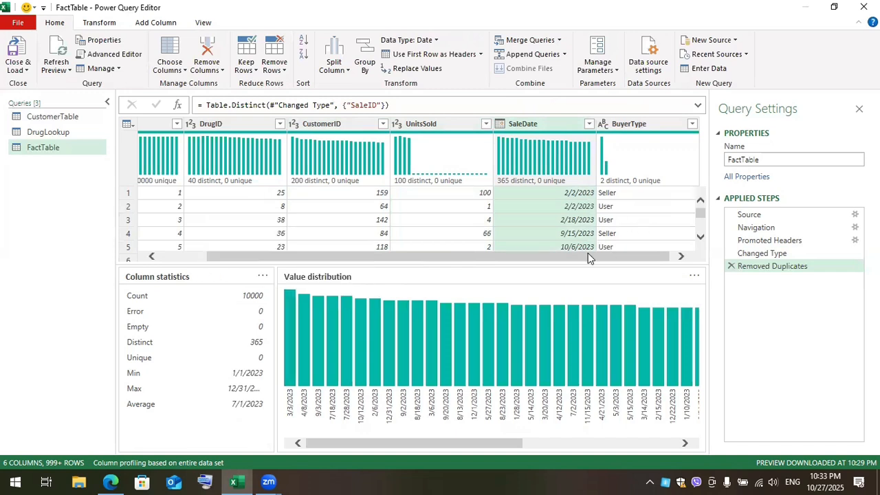
left_click(652, 147)
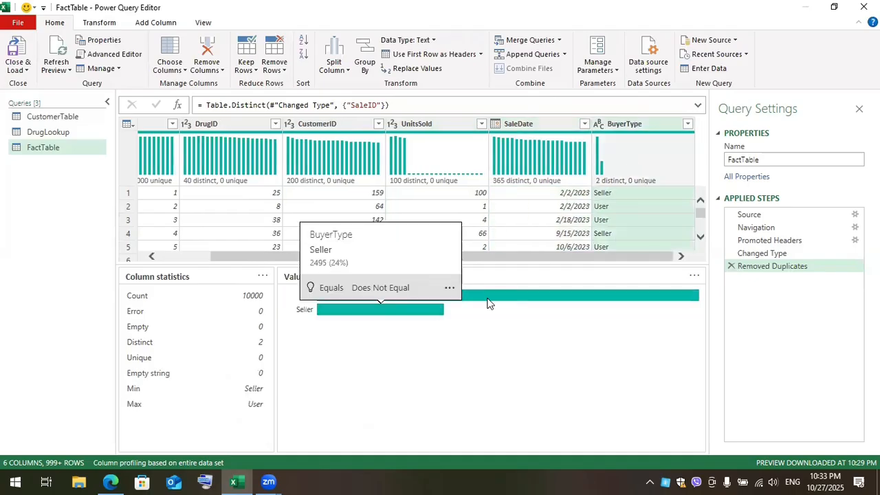
mouse_move(492, 297)
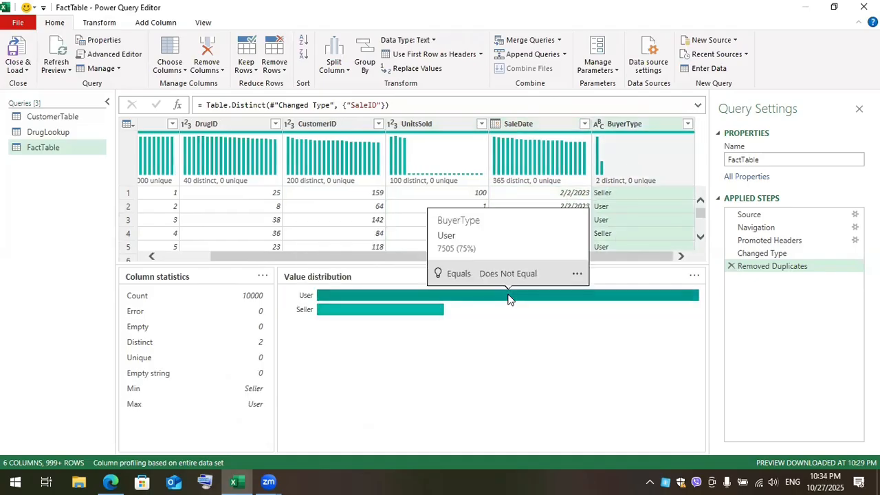
left_click_drag(322, 258, 210, 258)
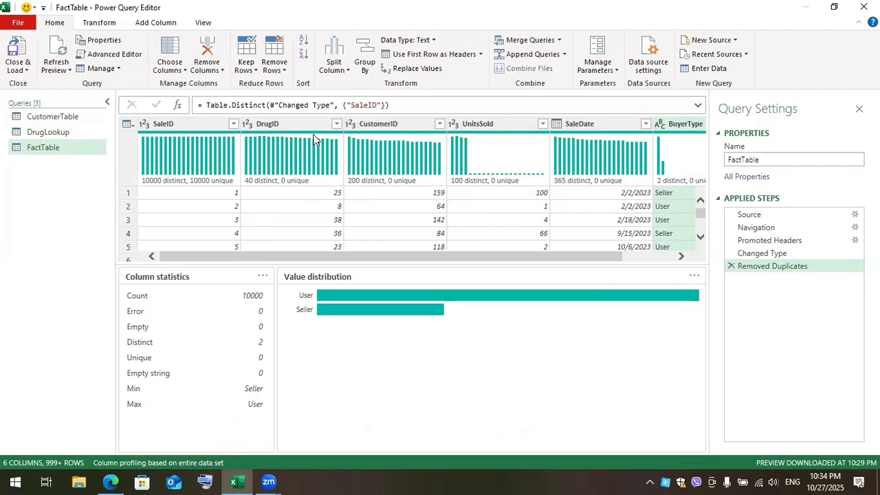
Step: Compare the CustomerID distribution in CustomerTable with the CustomerID and DrugID columns of FactTable
mouse_move(411, 151)
mouse_move(261, 187)
left_click(67, 118)
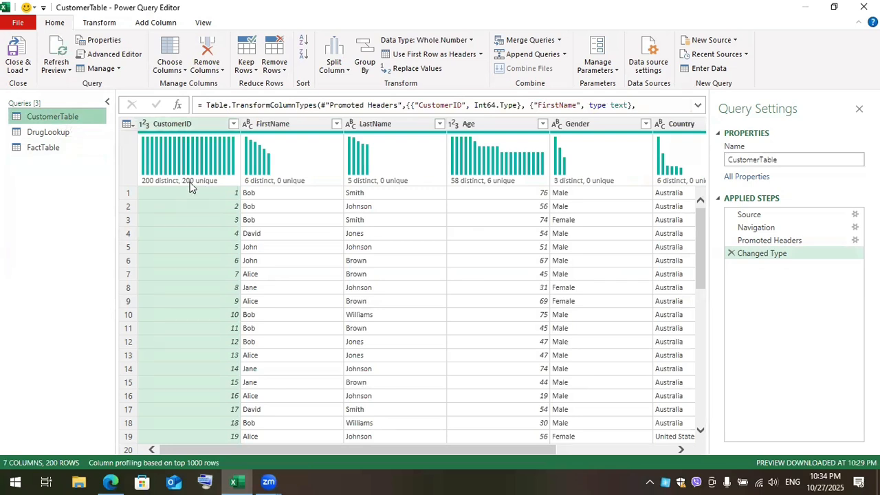
left_click(52, 149)
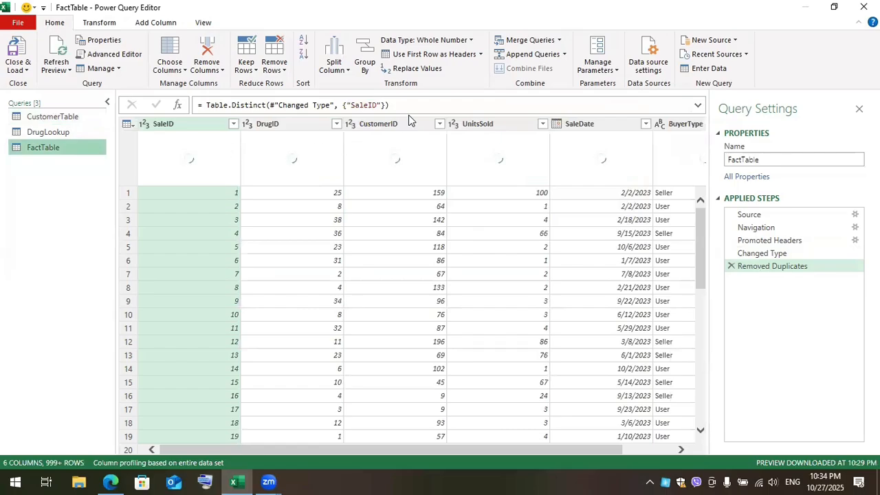
left_click(48, 117)
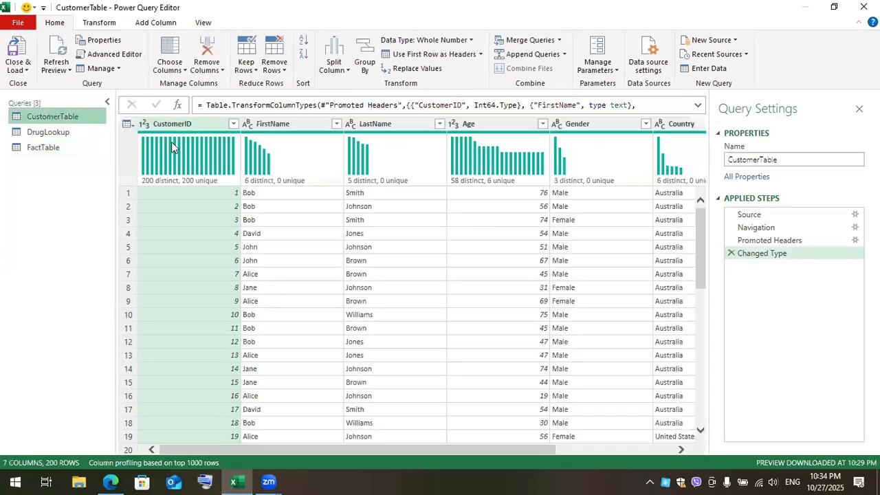
mouse_move(218, 157)
left_click(40, 149)
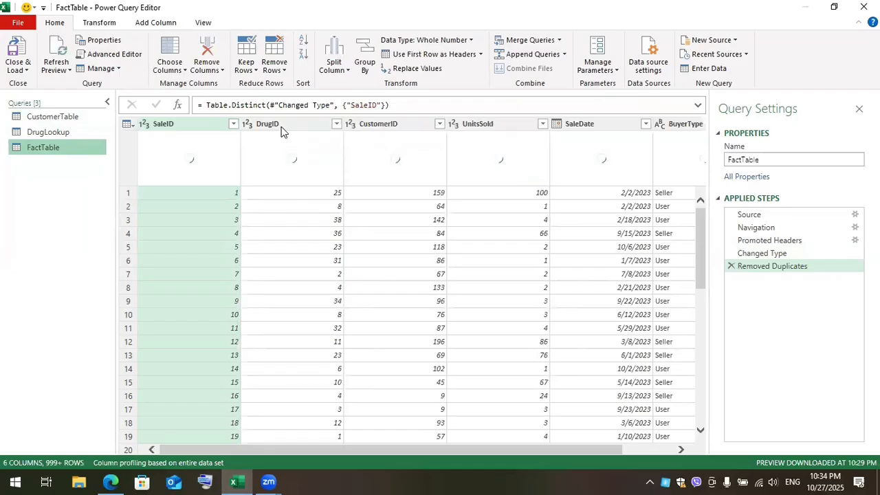
left_click(281, 129)
left_click(53, 116)
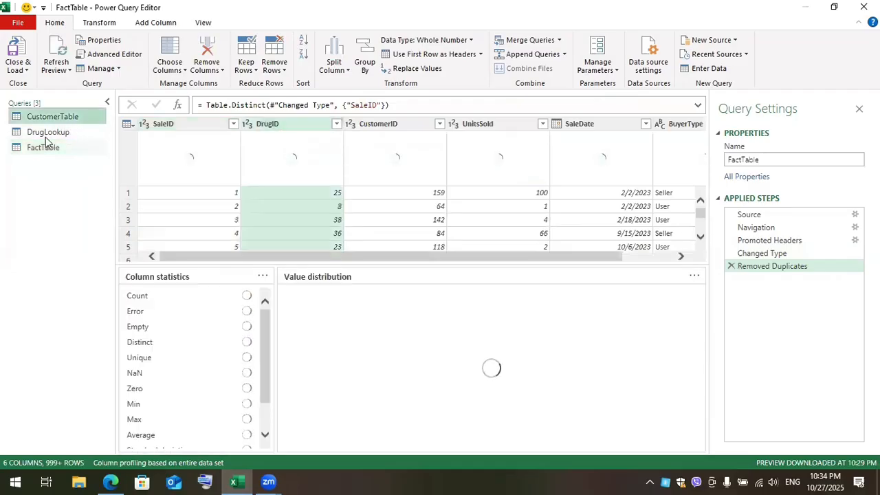
Step: Base the DrugLookup query's column profiling on the entire data set and review its column distributions
left_click(45, 132)
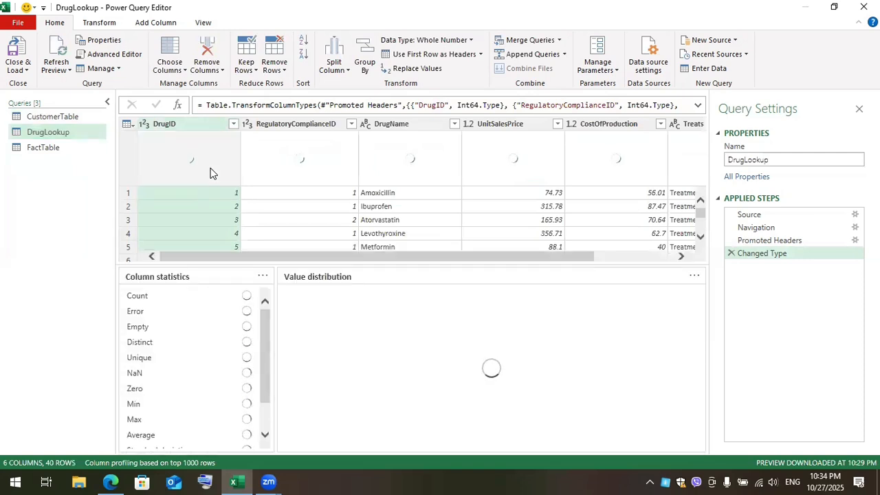
left_click(173, 462)
left_click(175, 460)
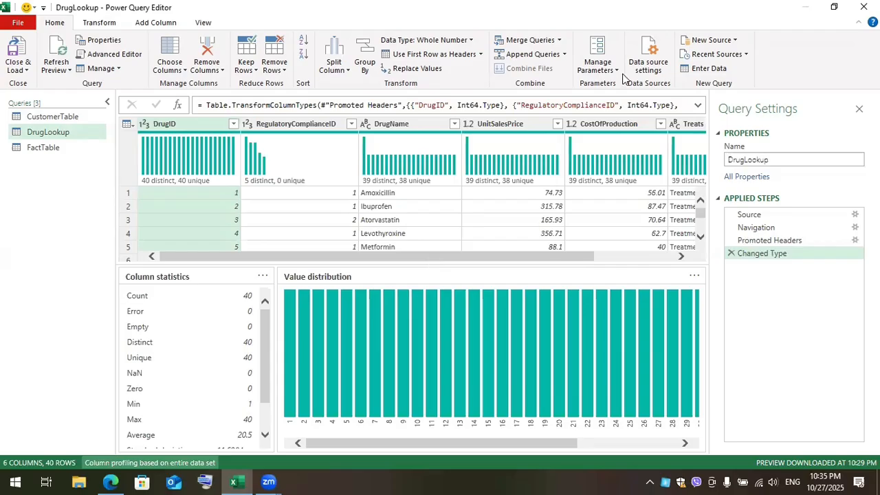
left_click_drag(559, 256, 598, 261)
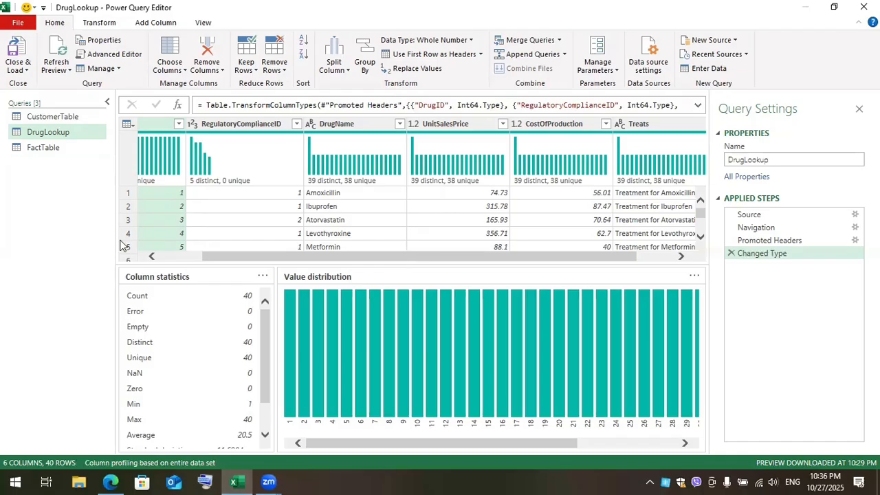
Step: Close the query editor and load the queries as tables in new worksheets, also adding them to the Data Model
left_click(25, 71)
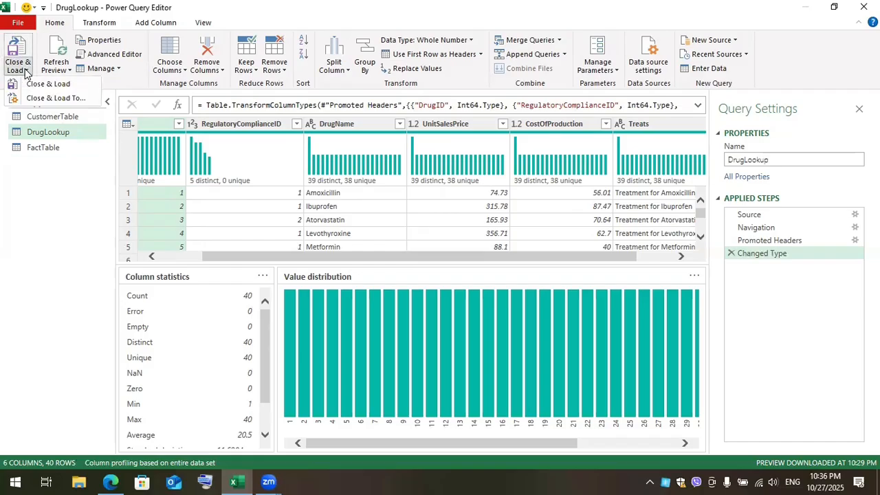
left_click(78, 100)
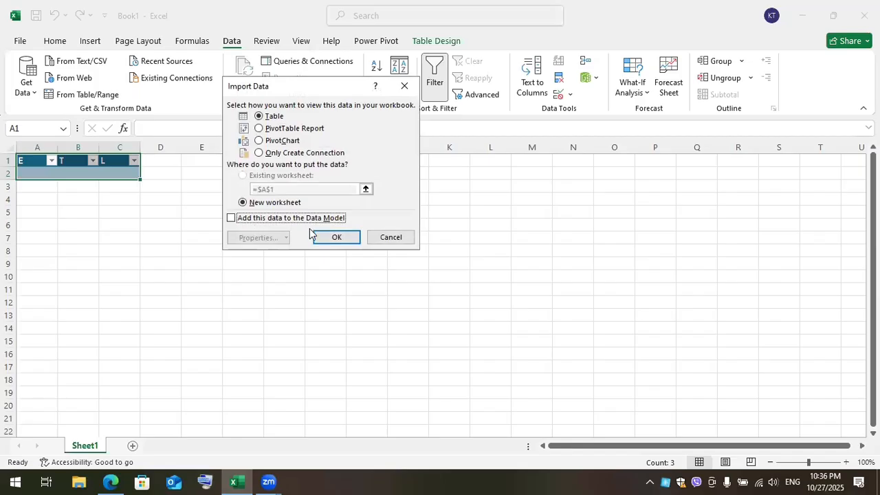
left_click(231, 219)
left_click(336, 237)
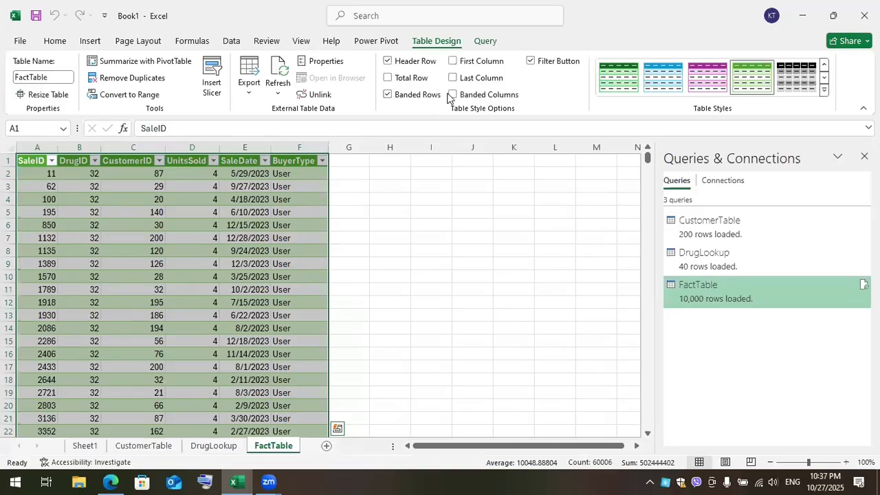
Step: Open the data model in Power Pivot and look through the CustomerTable, DrugLookup and FactTable tables
left_click(383, 41)
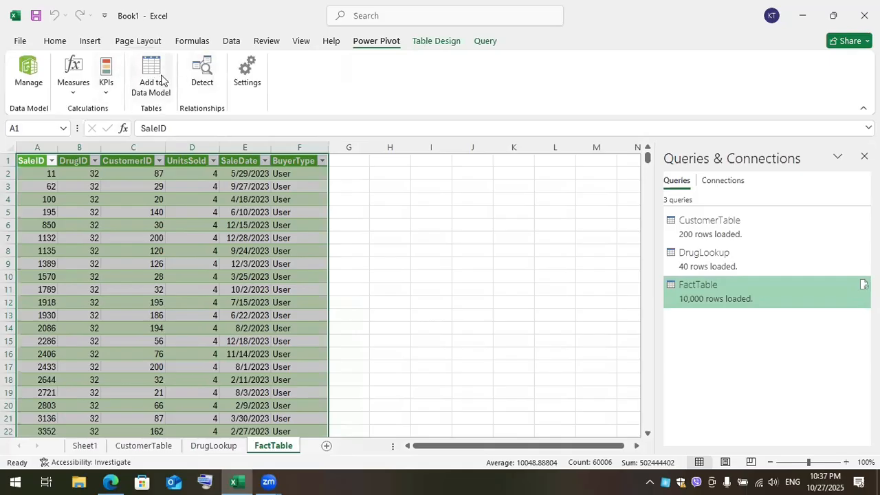
left_click(38, 65)
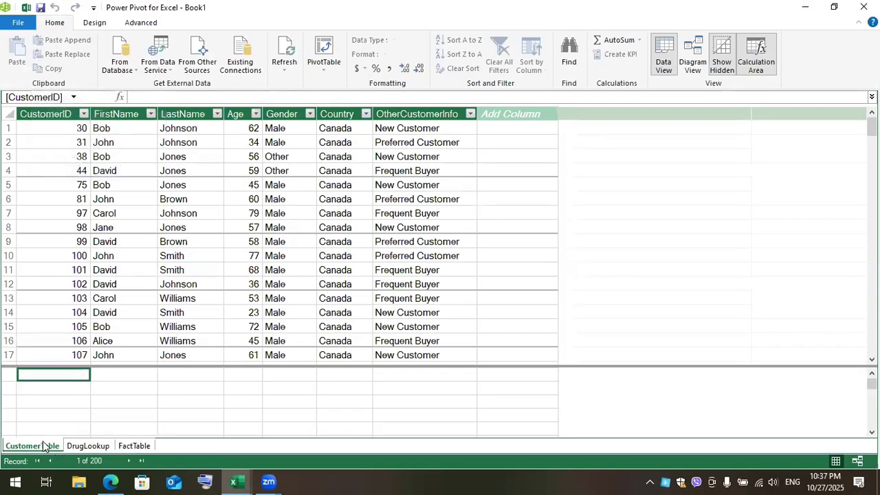
left_click(76, 446)
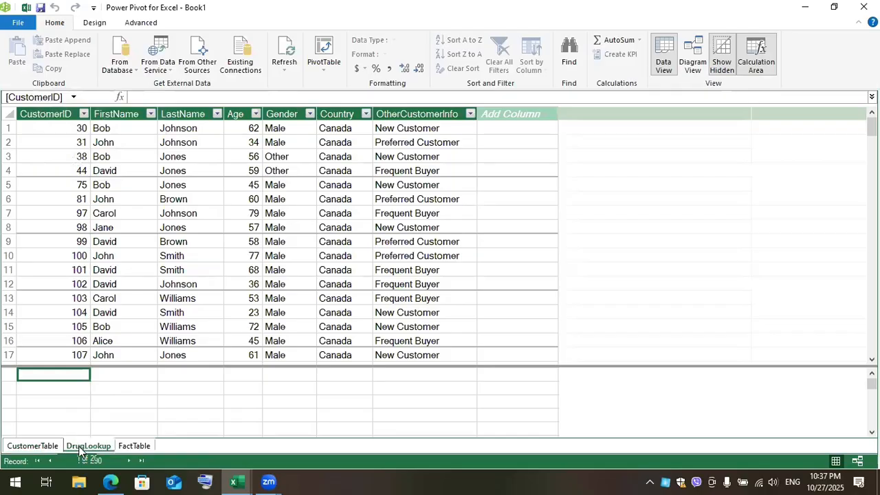
left_click(136, 447)
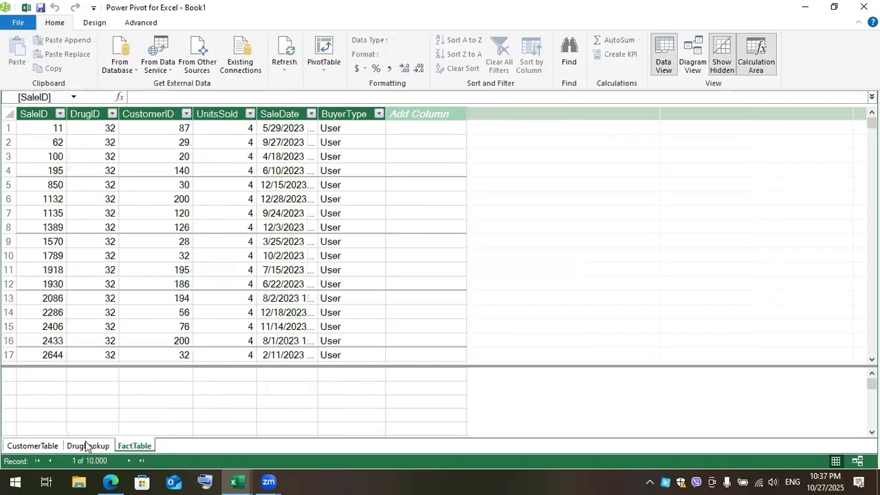
right_click(61, 448)
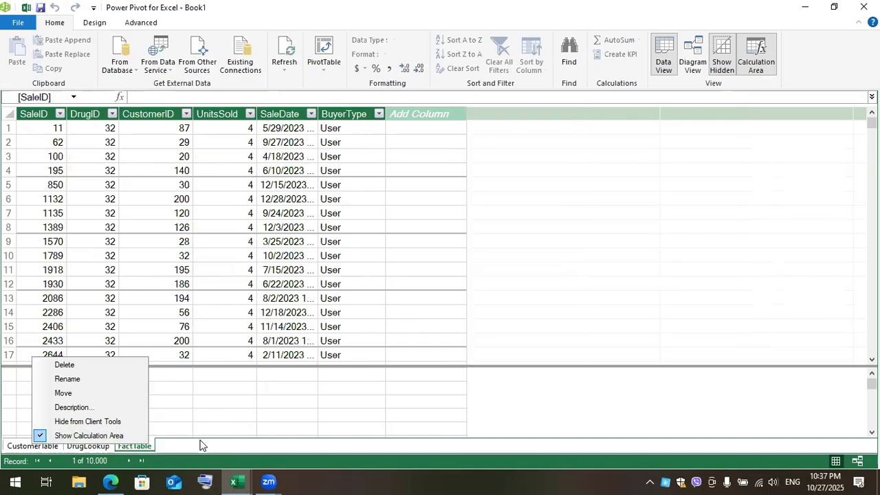
left_click(241, 429)
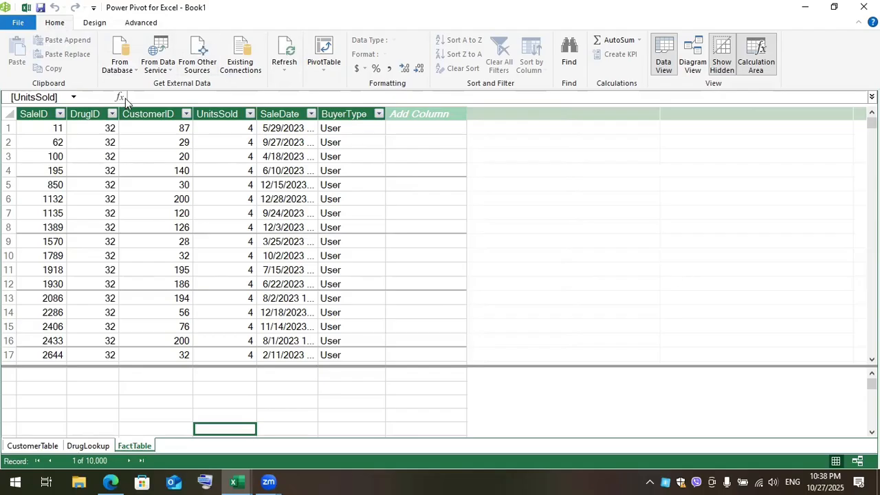
Step: Review the external data sources from which Power Pivot can import tables, and leave the import wizard
left_click(169, 69)
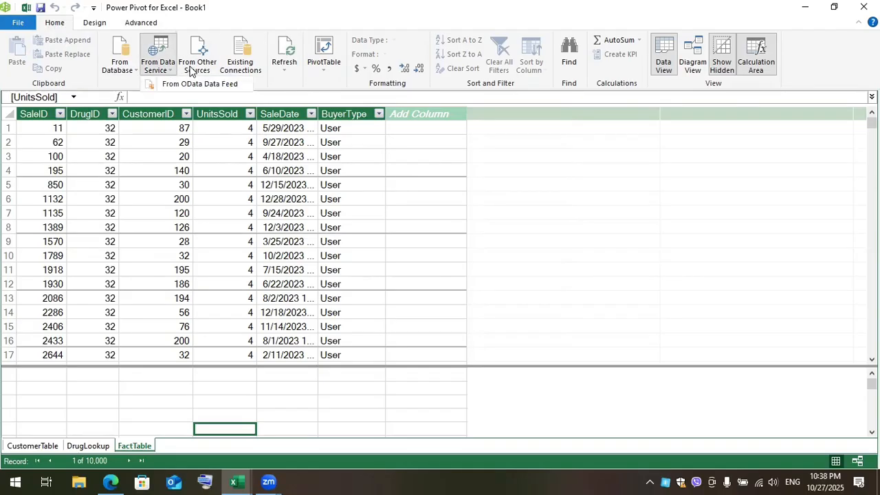
left_click(197, 64)
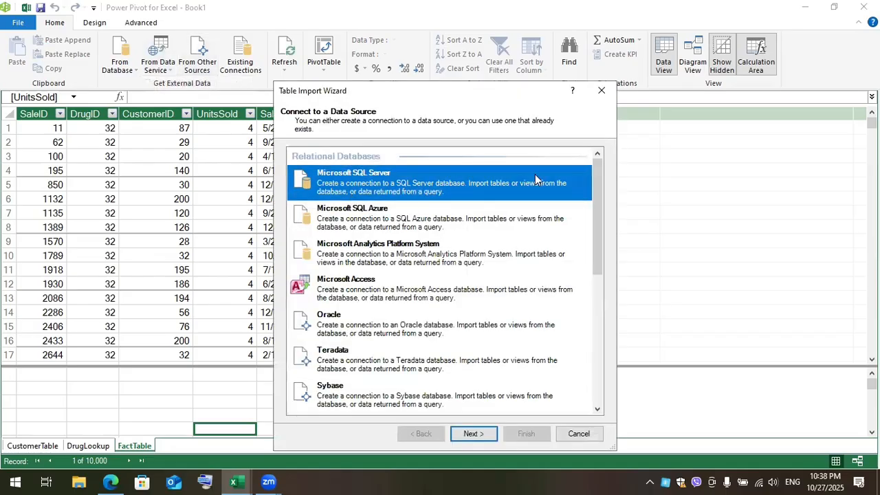
left_click(602, 90)
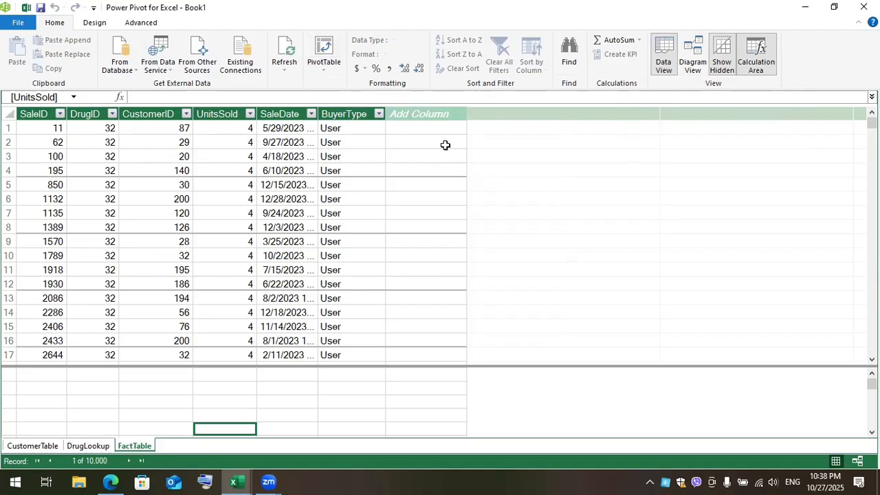
Step: Inspect FactTable's empty Add Column area and the calculation area beneath its data
left_click(409, 133)
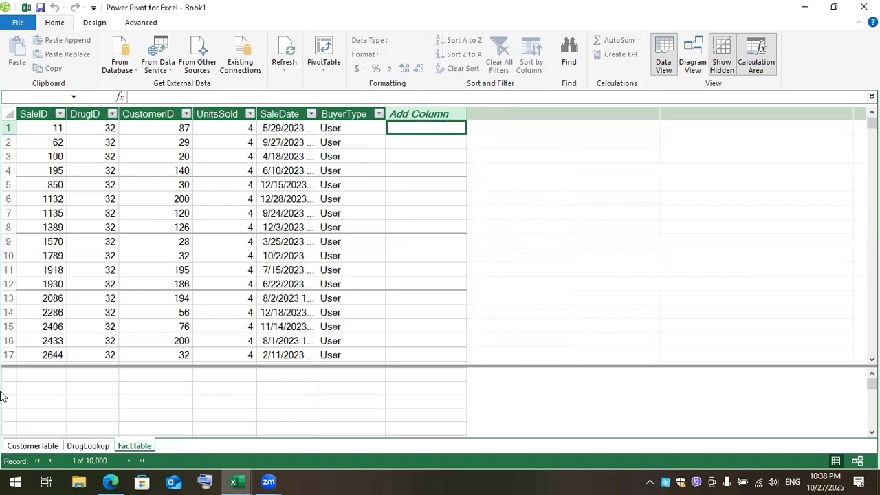
left_click(49, 389)
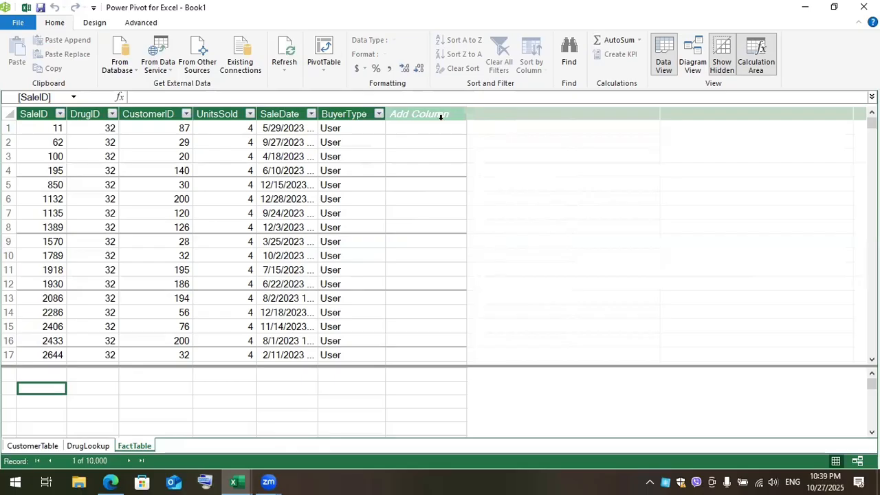
left_click(407, 124)
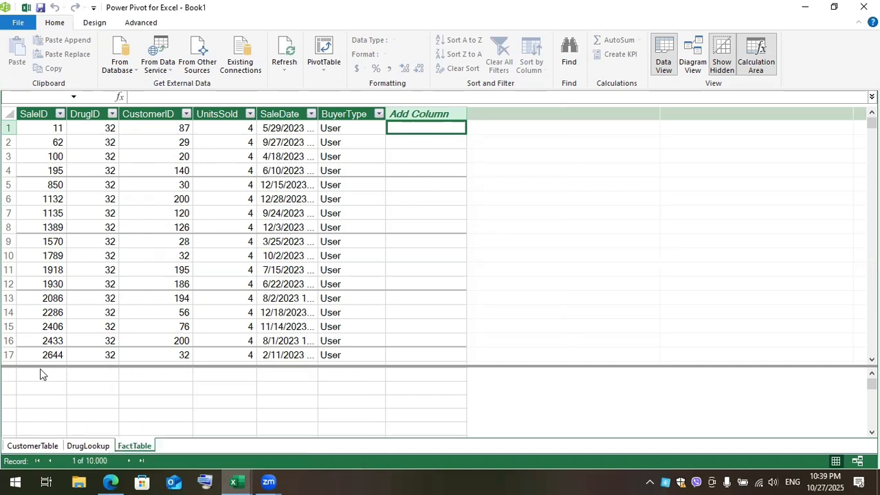
Step: Enter the sample text DAX in FactTable's calculation area beneath CustomerID, and delete it again
left_click(178, 406)
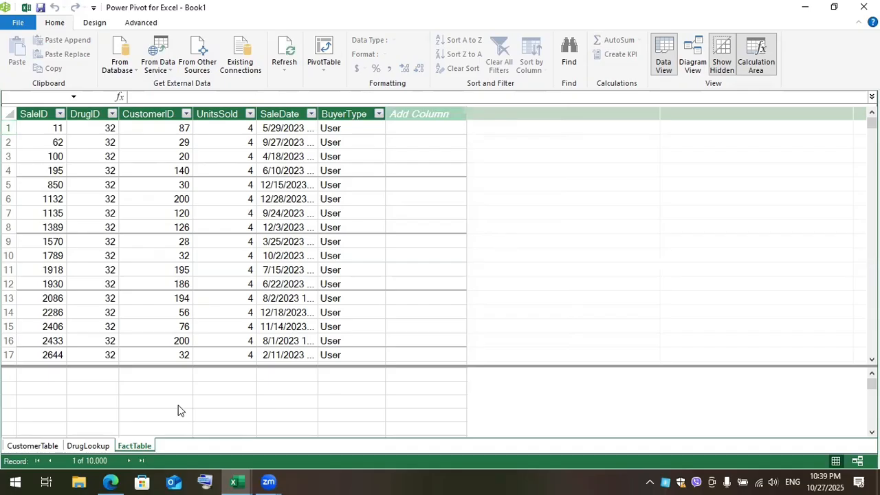
left_click(178, 405)
type("DA")
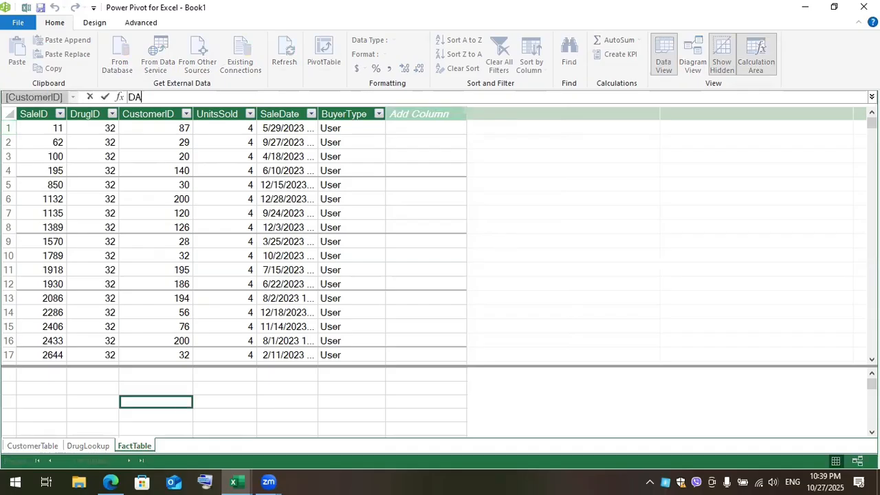
type("X")
key("Return")
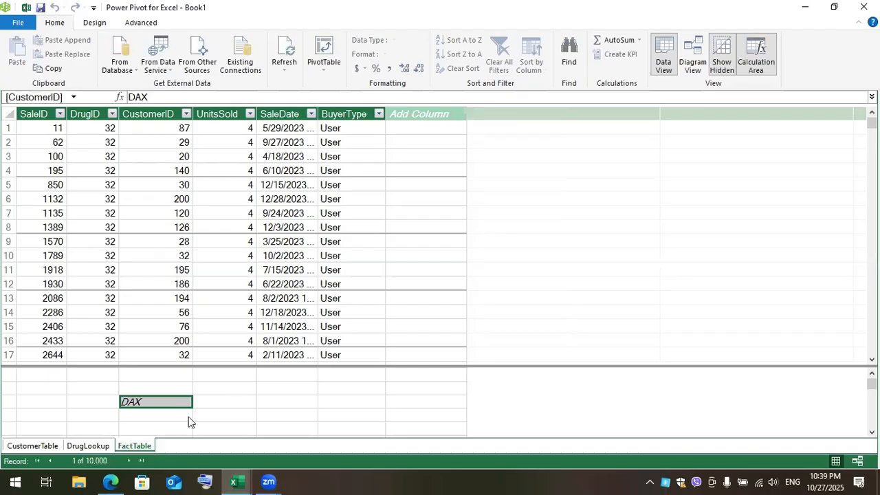
key("Delete")
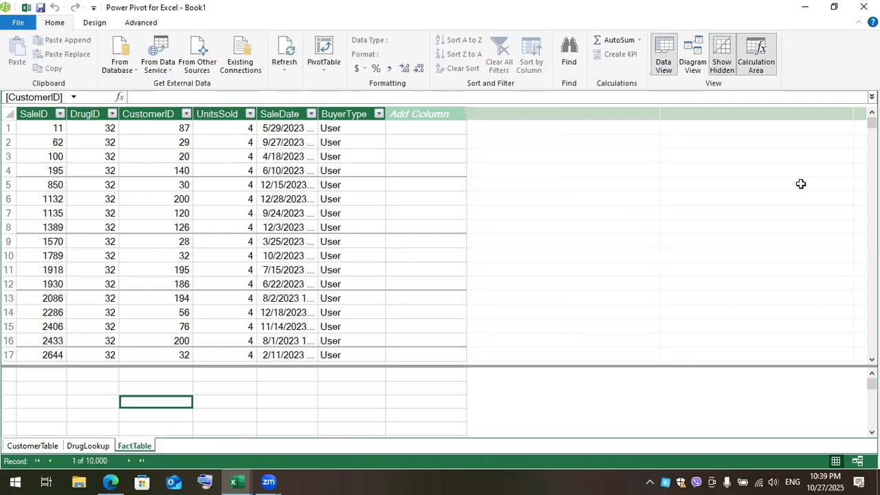
Step: Show the data model as a diagram and enlarge the CustomerTable, DrugLookup and FactTable boxes until all their fields fit
left_click(693, 62)
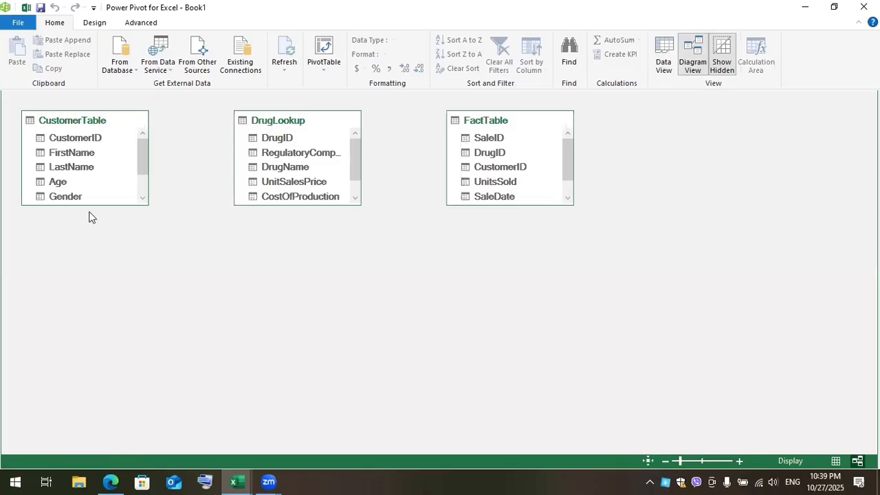
left_click_drag(148, 204, 165, 284)
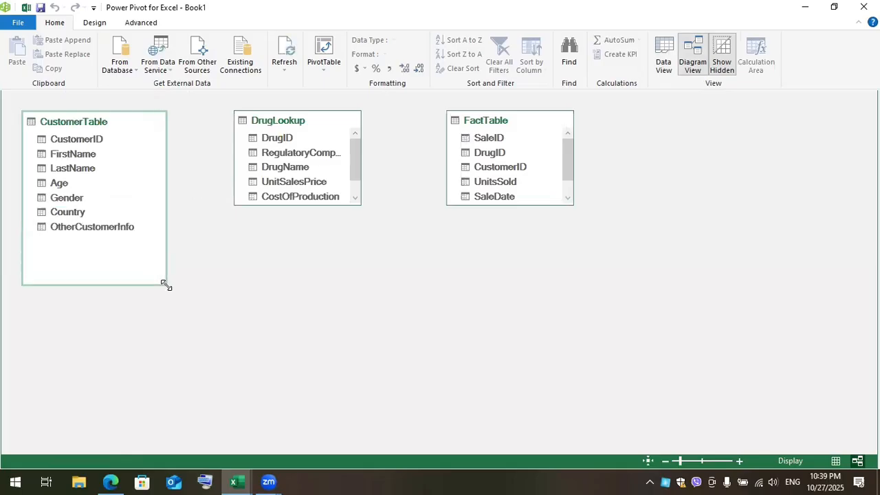
left_click_drag(356, 202, 423, 300)
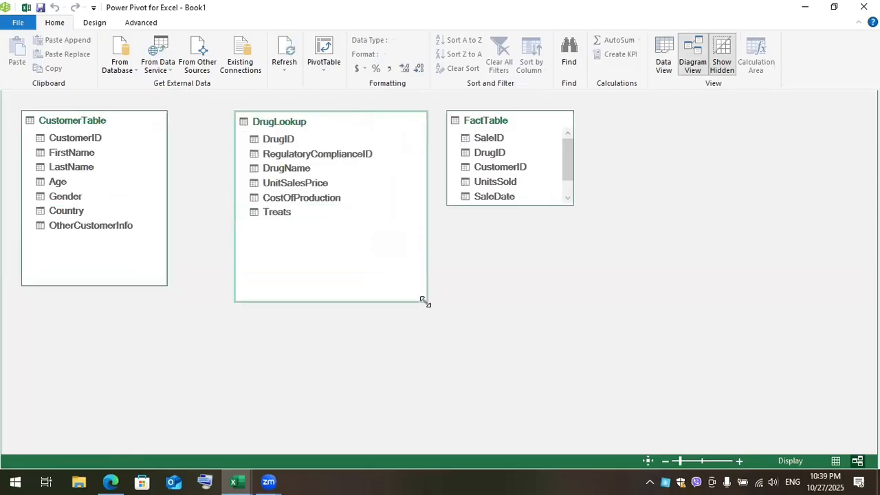
left_click(548, 200)
left_click_drag(572, 202, 605, 284)
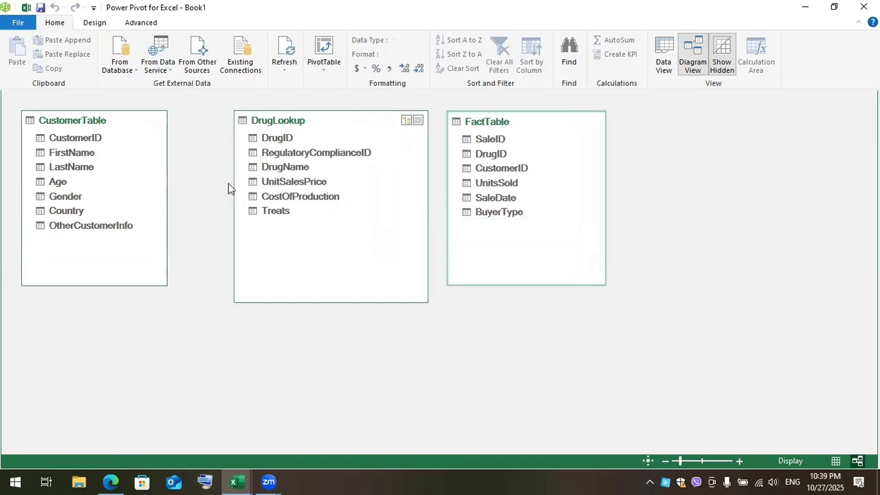
Step: Rearrange the diagram so FactTable sits between CustomerTable and DrugLookup, with all three boxes roughly aligned
left_click(327, 165)
left_click_drag(288, 129, 651, 248)
left_click(489, 152)
left_click_drag(428, 161, 410, 164)
left_click_drag(509, 120, 293, 147)
left_click(670, 237)
left_click_drag(670, 237, 545, 141)
left_click_drag(103, 122, 104, 145)
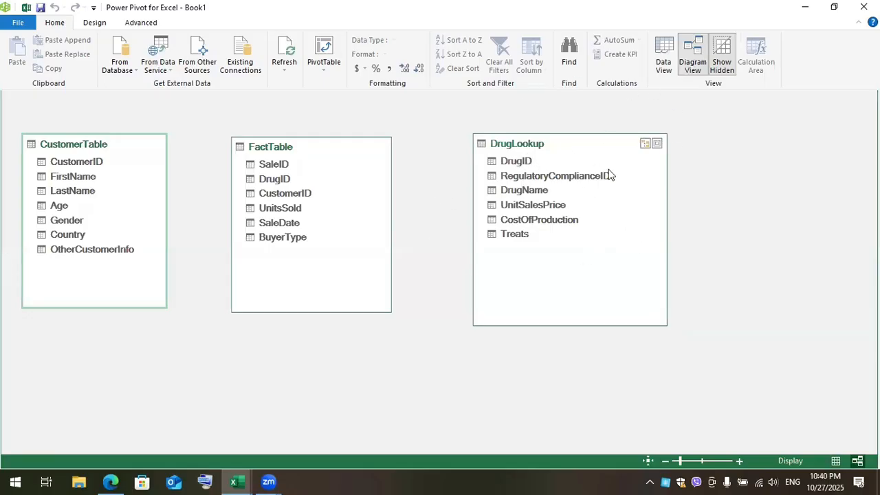
Step: Relate FactTable's DrugID to DrugLookup's DrugID, and review the relationship's settings without changing them
left_click_drag(289, 180, 486, 162)
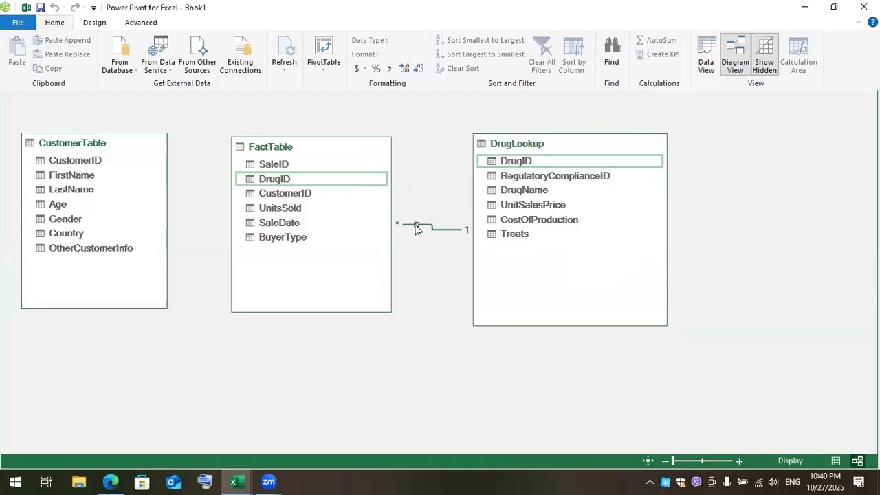
right_click(416, 229)
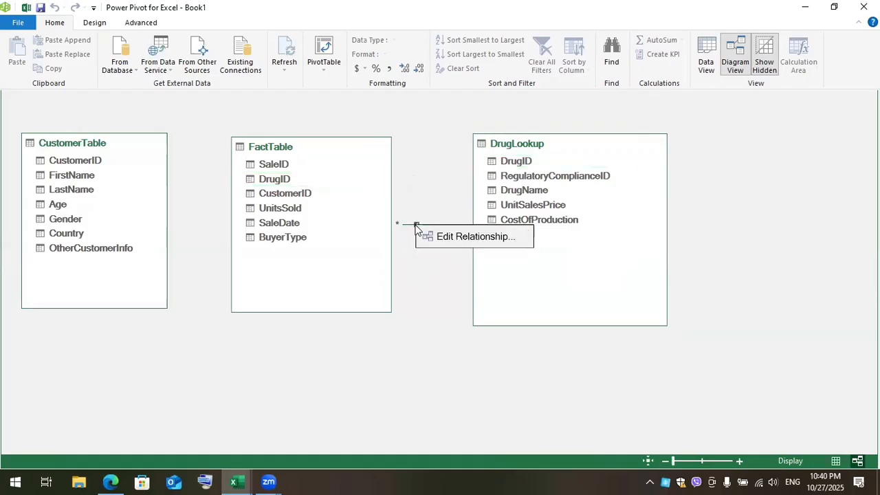
left_click(461, 241)
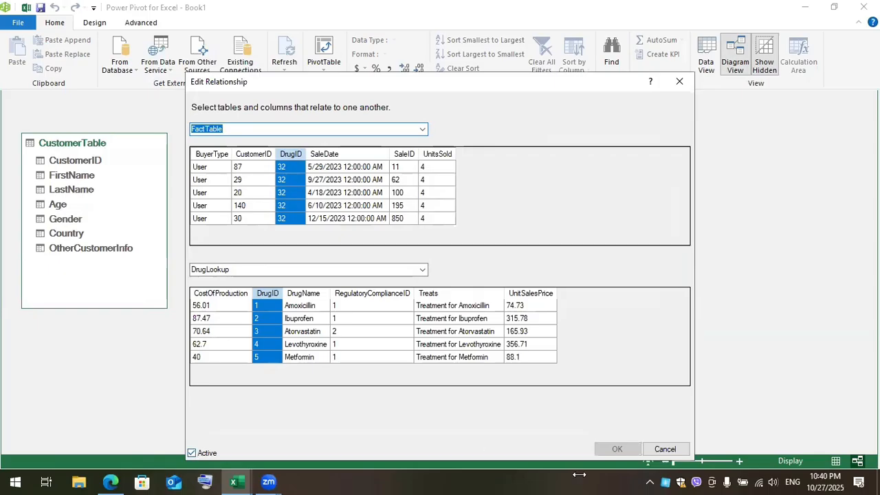
left_click(665, 448)
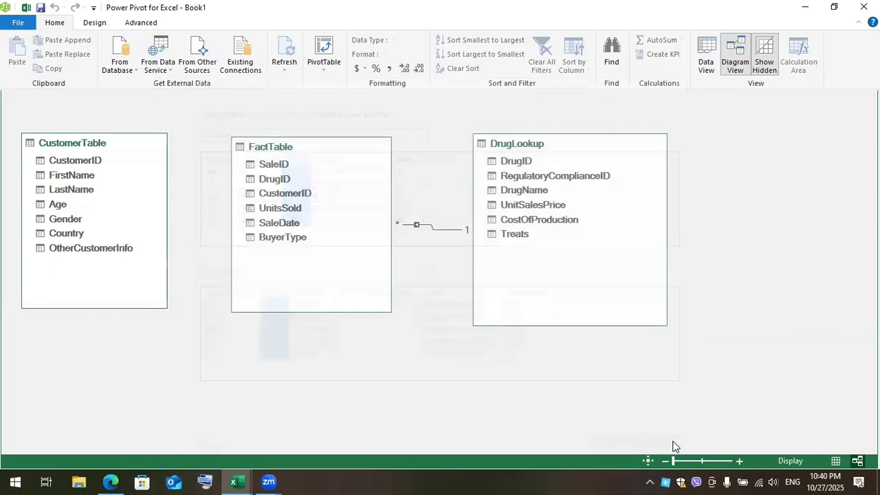
Step: Relate FactTable's CustomerID to CustomerTable's CustomerID, and space CustomerTable and DrugLookup out around FactTable
left_click(131, 251)
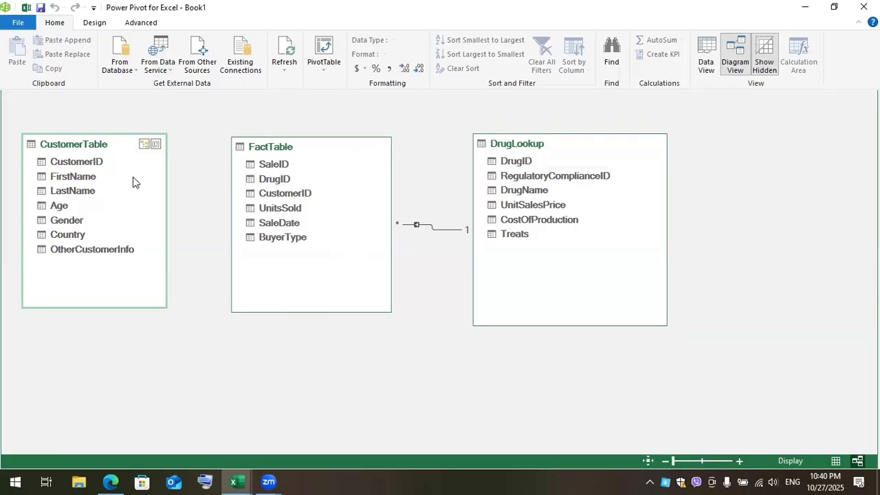
left_click_drag(272, 194, 155, 298)
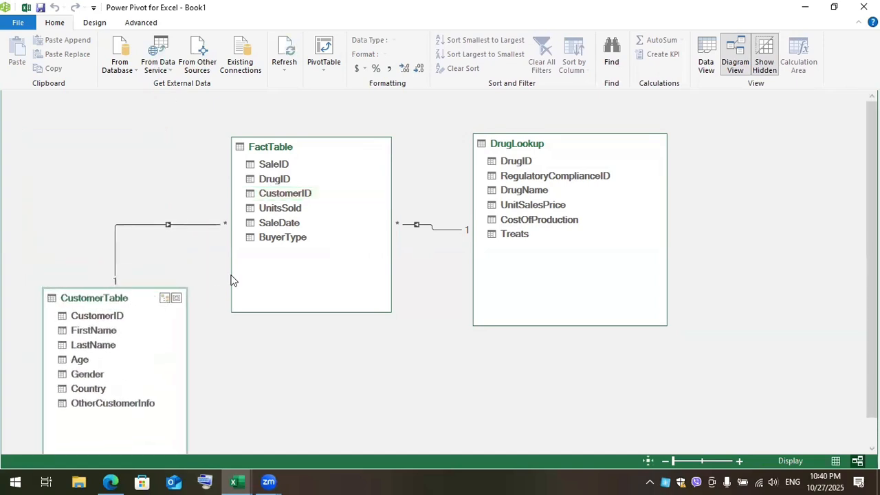
left_click_drag(515, 144, 614, 192)
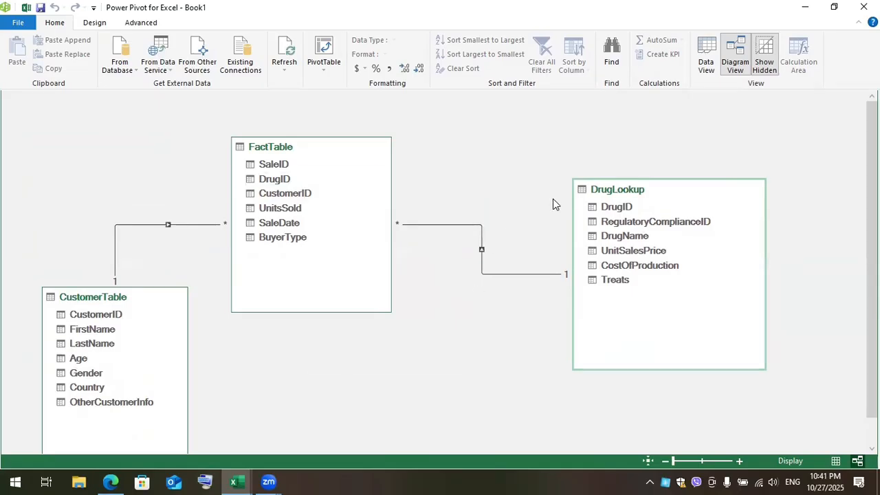
Step: Return to FactTable's data grid and format the SaleDate column with the date-only format *3/14/2001
left_click(704, 65)
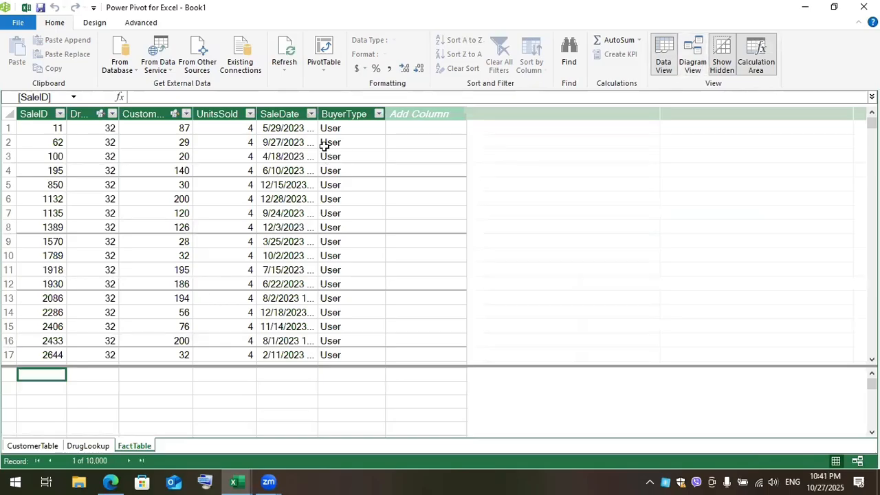
left_click(311, 114)
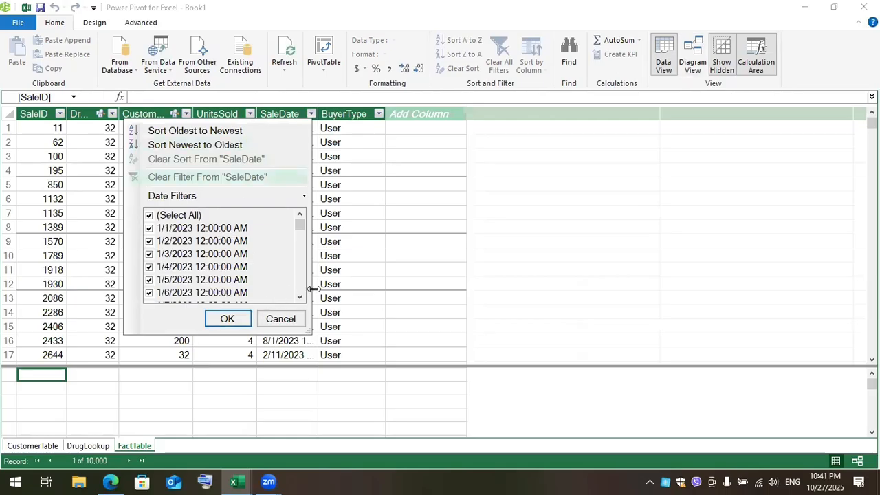
key("Escape")
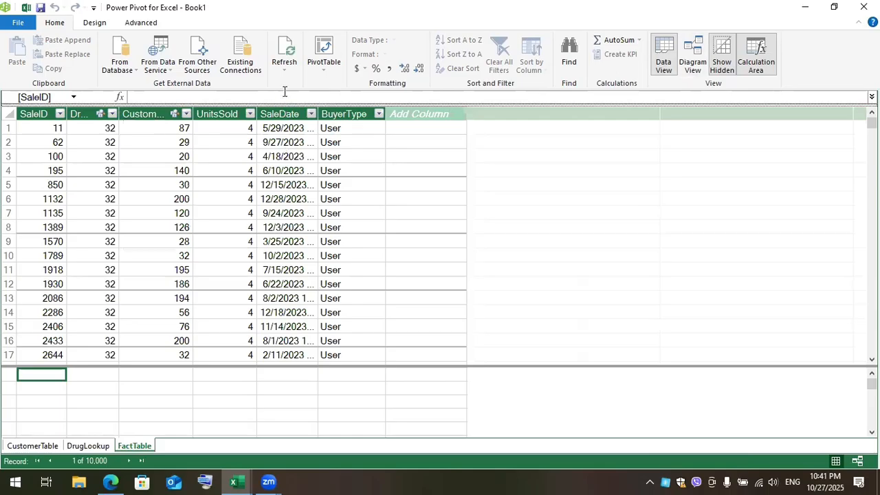
left_click(280, 113)
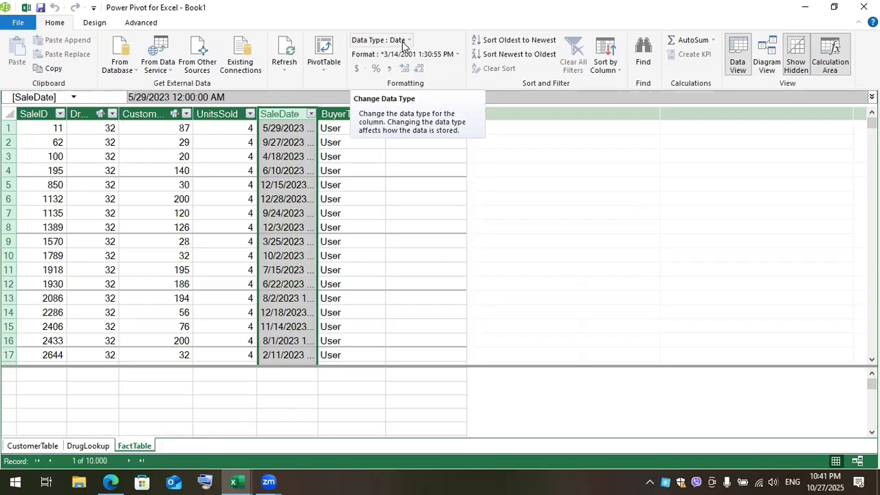
left_click(447, 55)
left_click(399, 86)
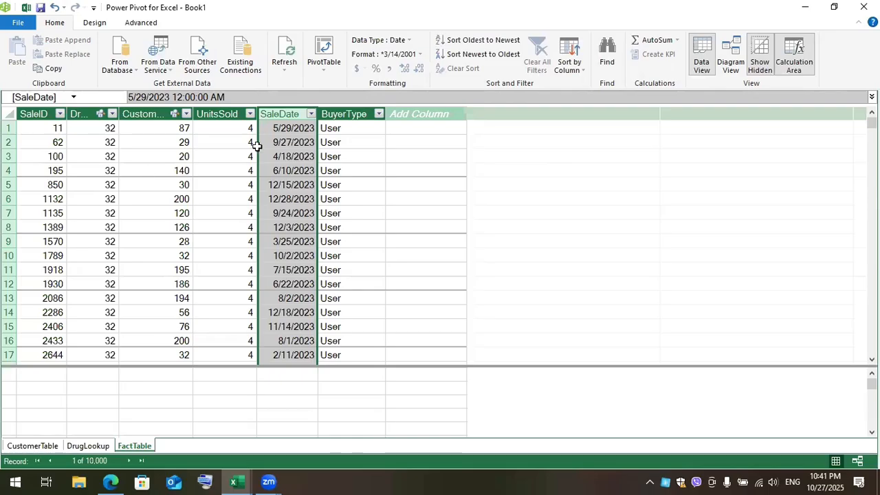
left_click(410, 132)
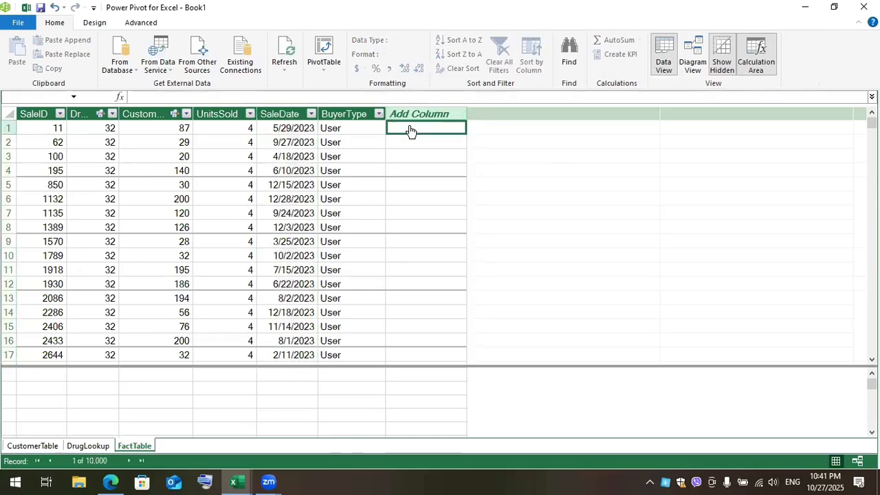
left_click(35, 392)
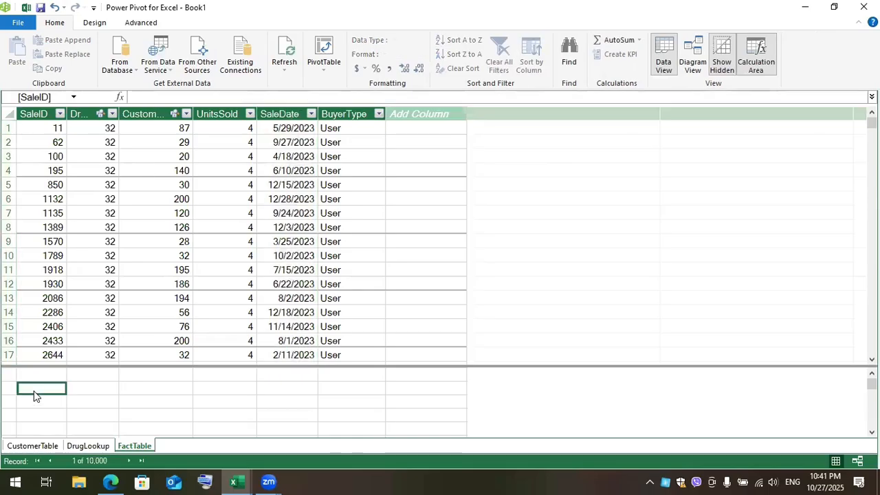
left_click(397, 128)
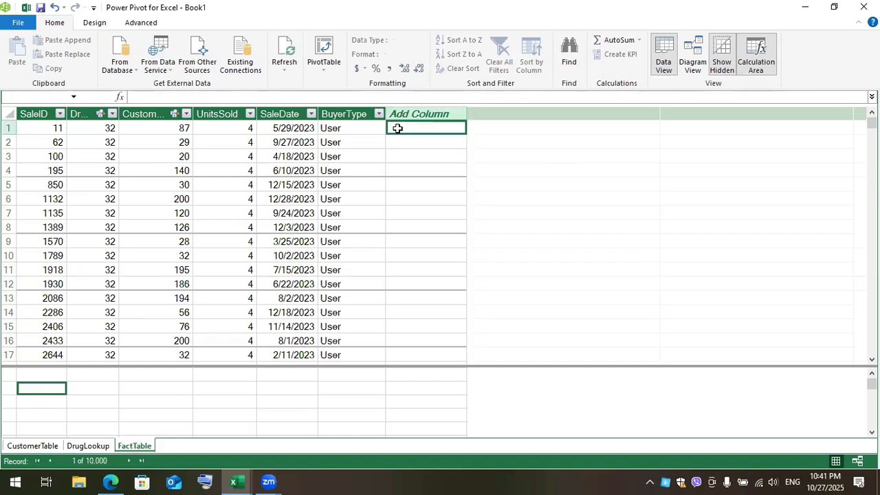
type("=")
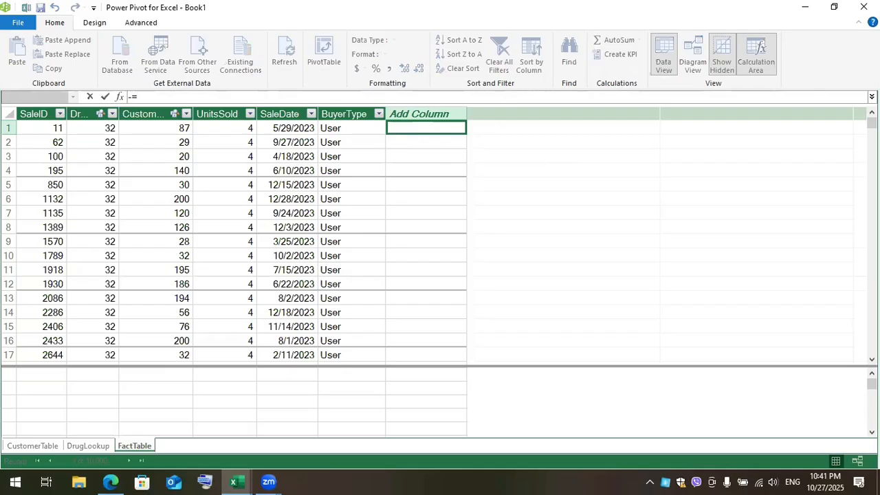
key("BackSpace")
type("=")
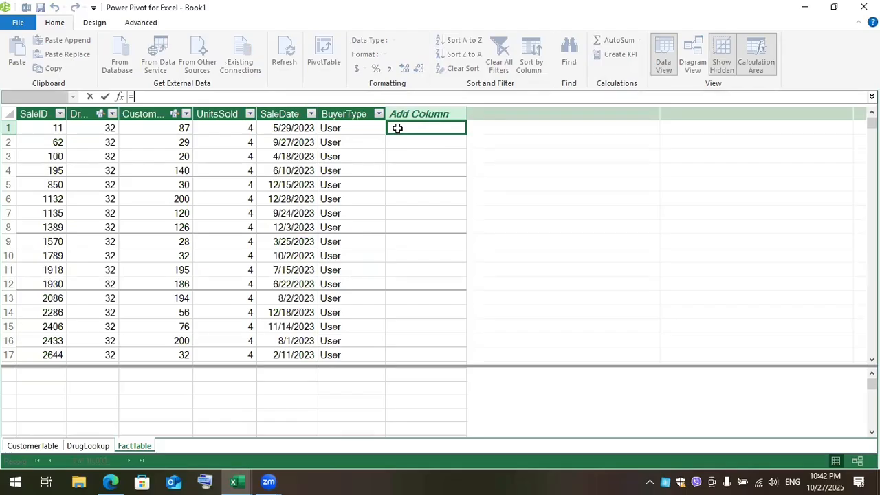
key("Escape")
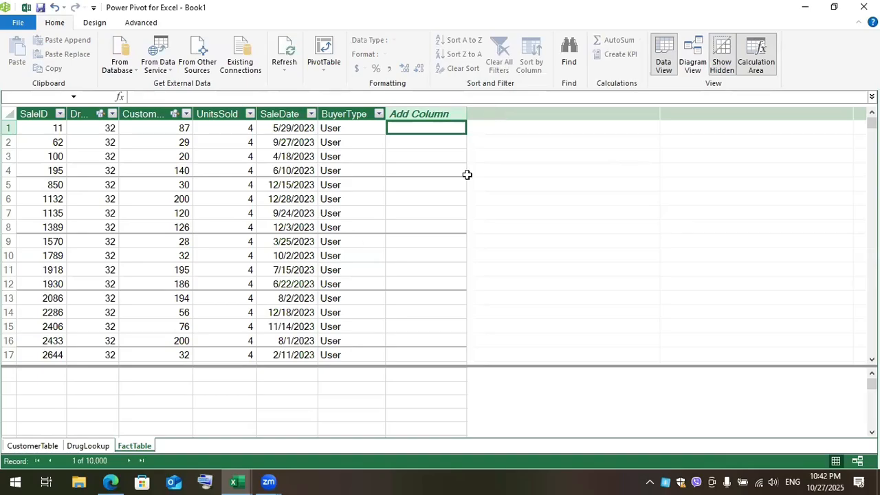
Step: Widen FactTable's CustomerID column slightly and add a calculated column with the formula =FactTable[UnitsSold]*5
left_click_drag(193, 112, 199, 112)
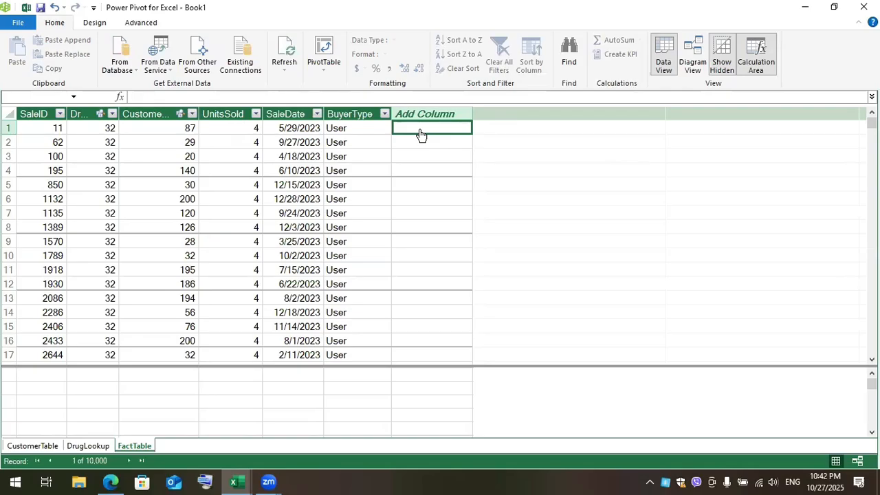
type("=")
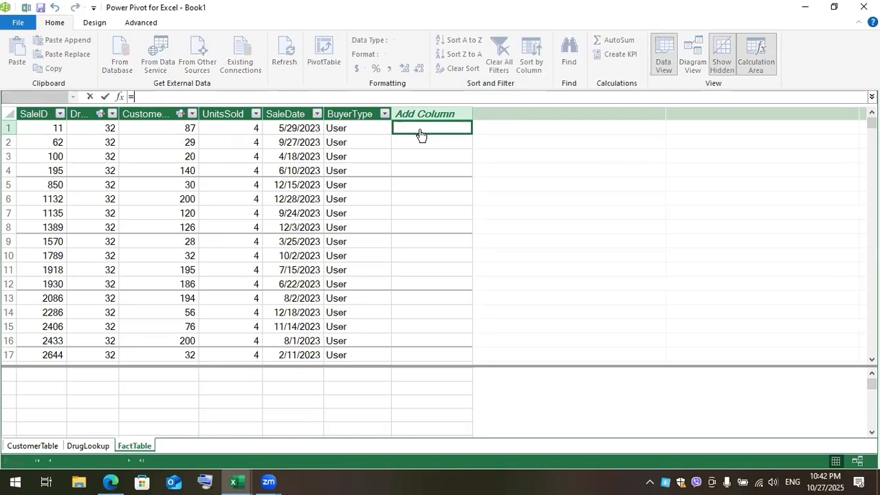
type("un")
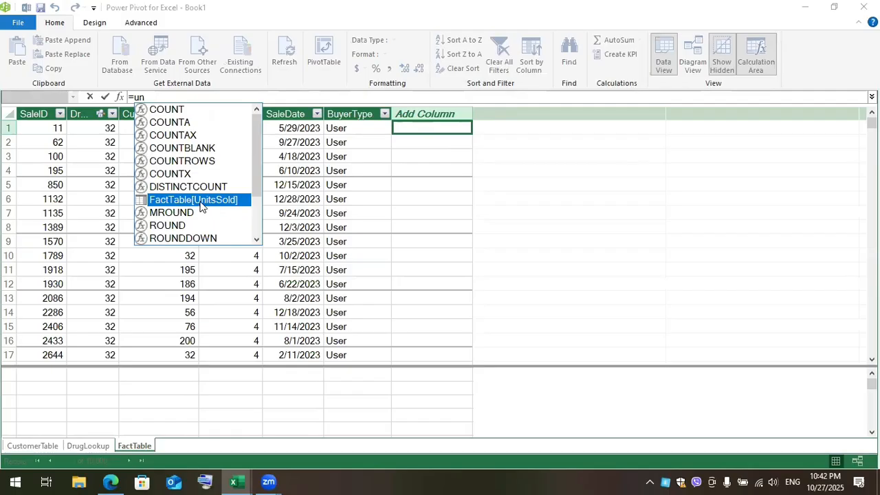
double_click(201, 204)
type("*")
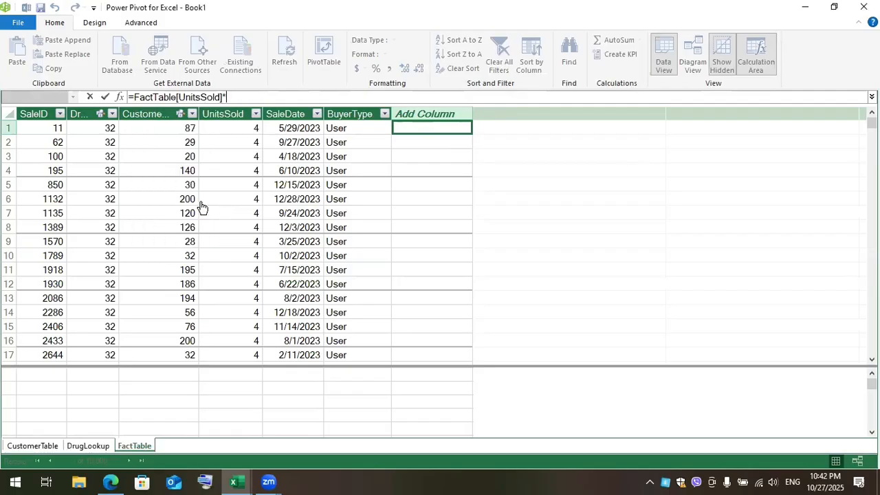
type("5")
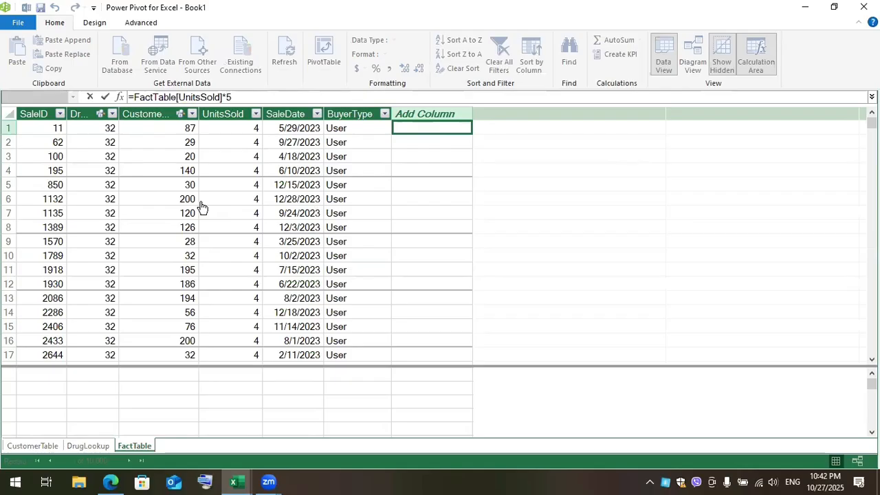
key("Return")
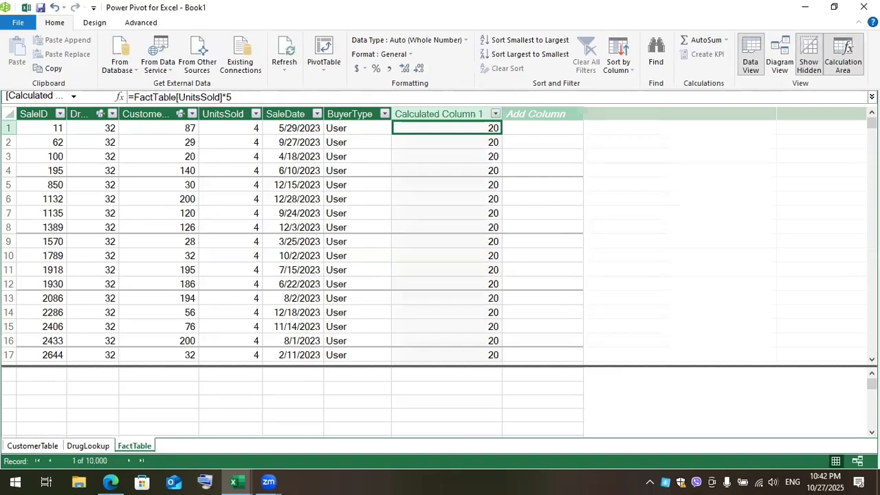
Step: Rename the new calculated column in FactTable as "4xof unit sold"
mouse_move(872, 124)
left_mouse_down()
mouse_move(872, 332)
mouse_move(871, 123)
left_mouse_up()
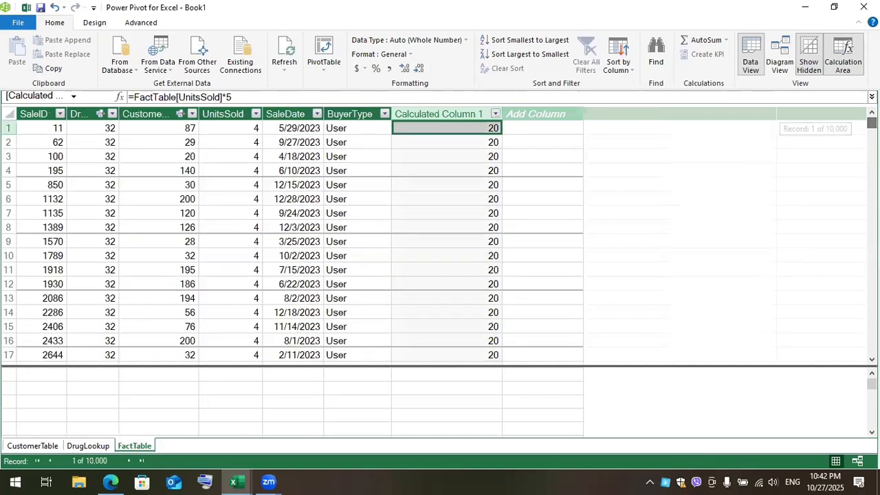
left_click(460, 114)
double_click(461, 113)
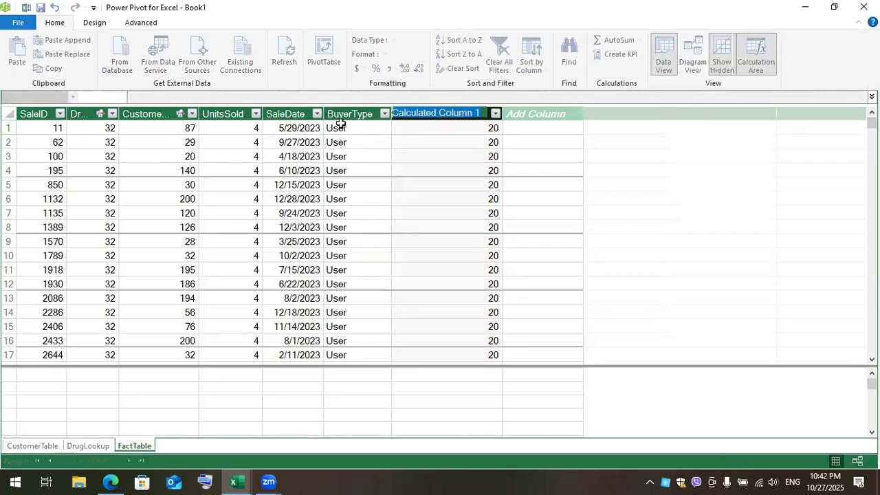
key("BackSpace")
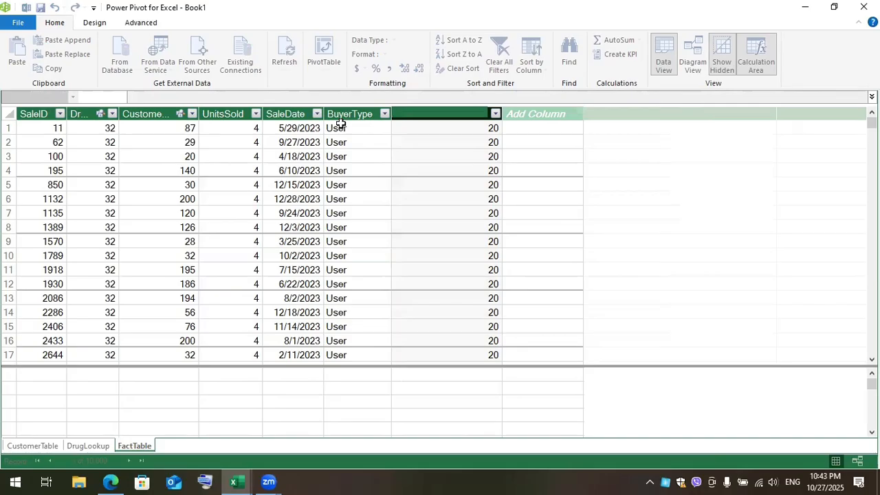
type("4xof unit sold")
key("Return")
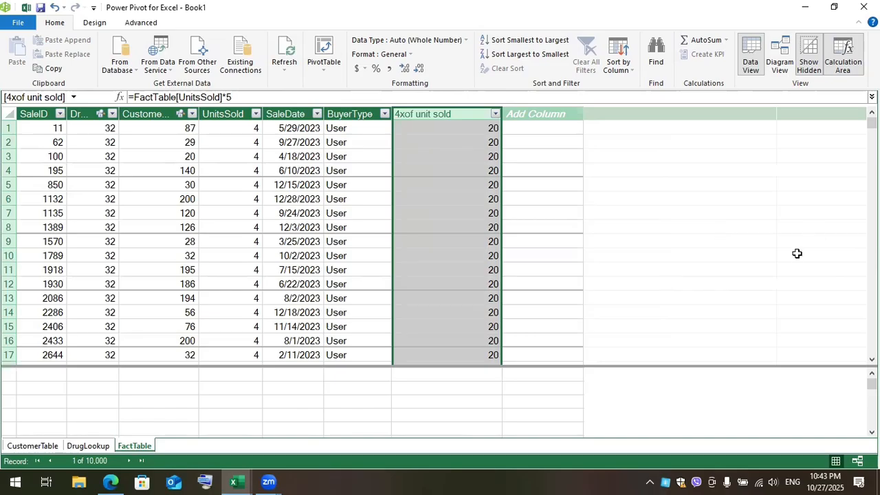
Step: Browse the full list of DAX functions available for insertion, and close it without inserting one
left_click(86, 22)
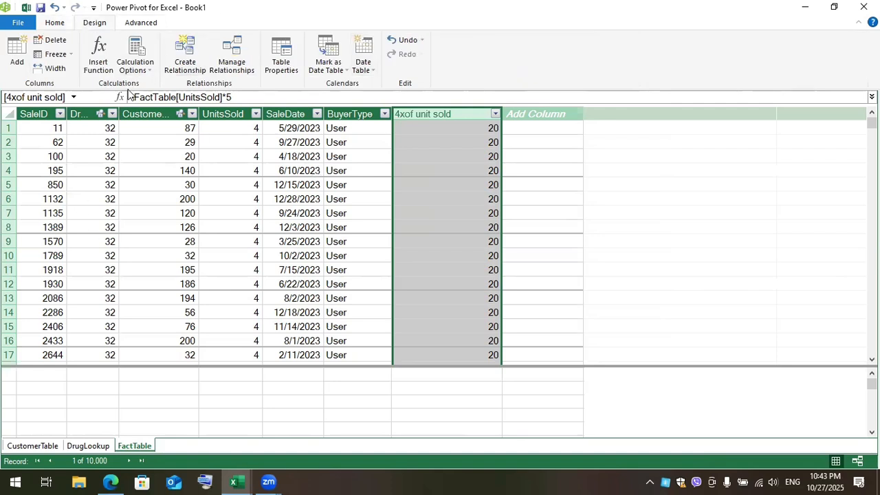
left_click(107, 74)
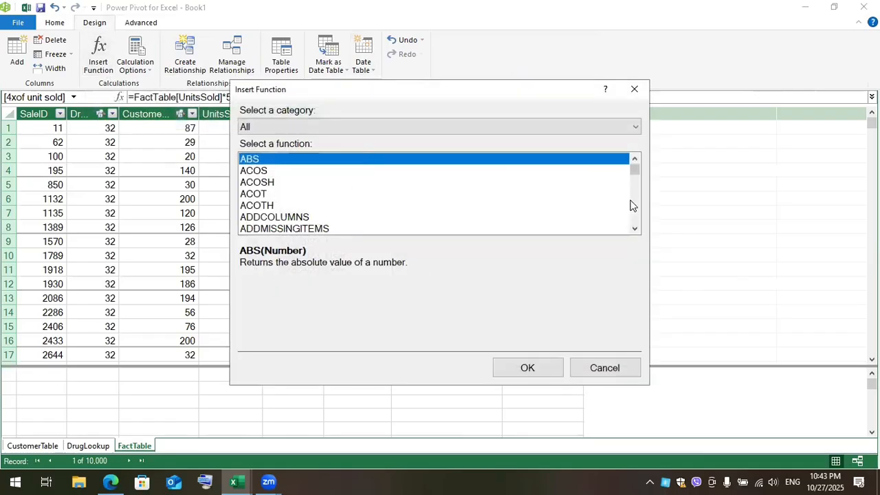
left_click_drag(639, 169, 644, 249)
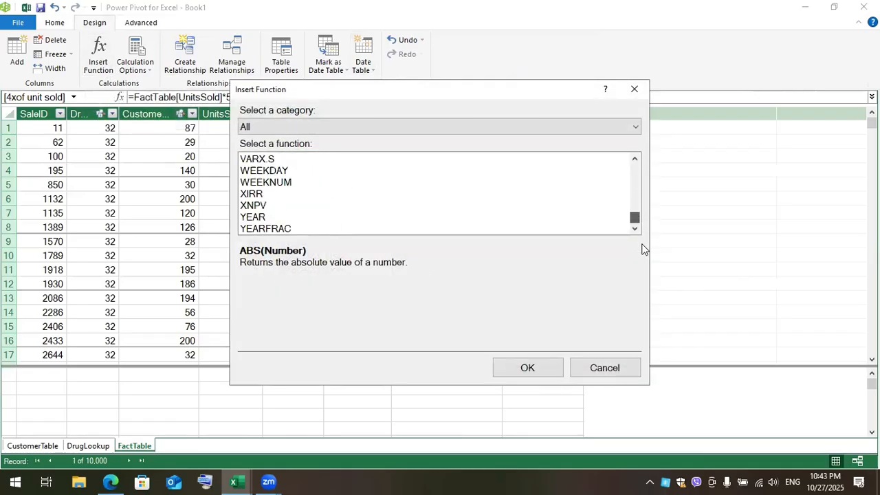
mouse_move(643, 205)
left_mouse_down()
mouse_move(641, 185)
mouse_move(643, 215)
mouse_move(636, 207)
left_mouse_up()
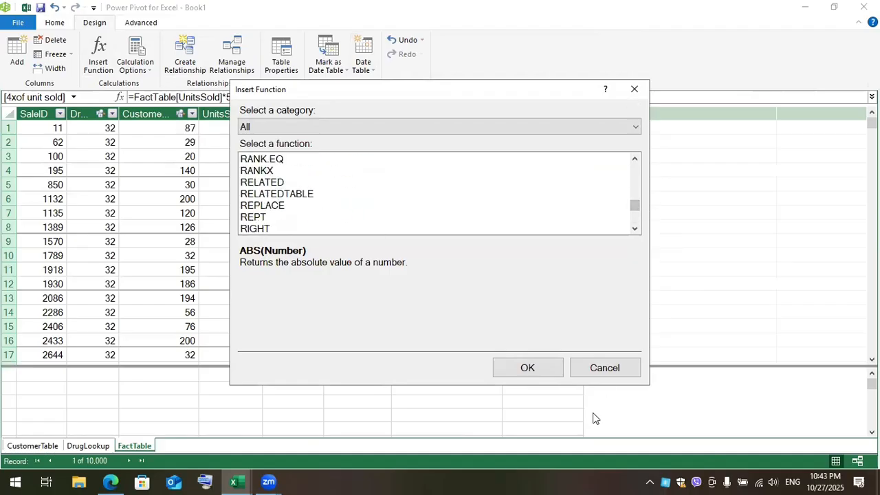
key("Escape")
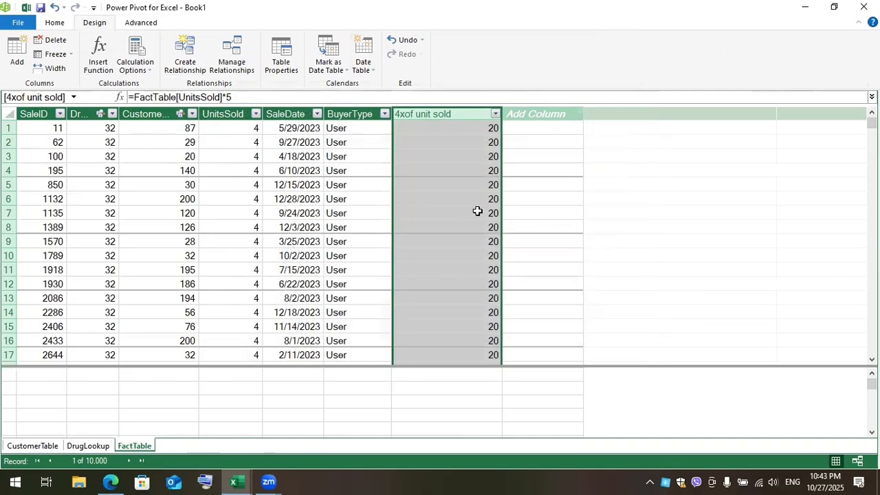
Step: Add a measure in FactTable's calculation area under SaleID with the formula =SUM([4xof unit sold])
left_click(42, 401)
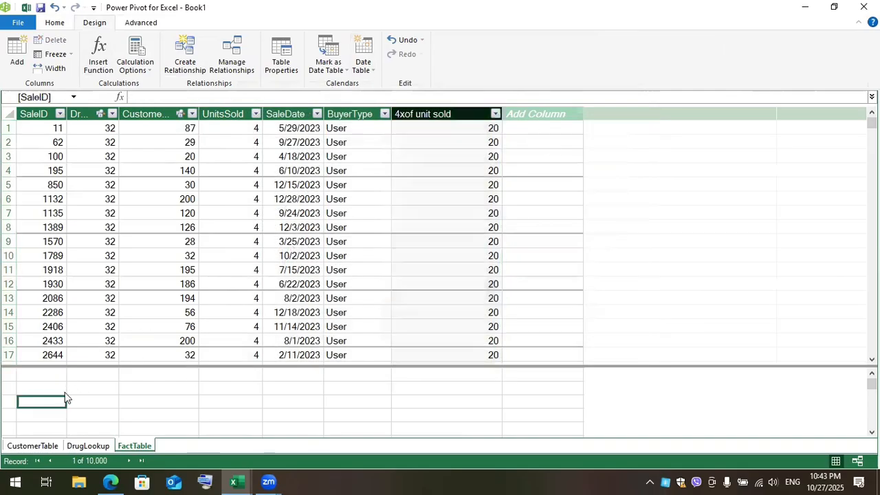
type("=")
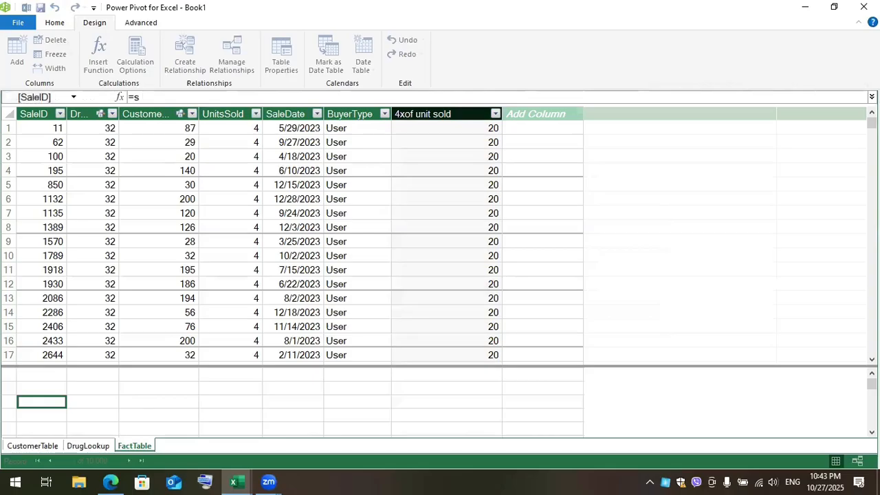
type("sum")
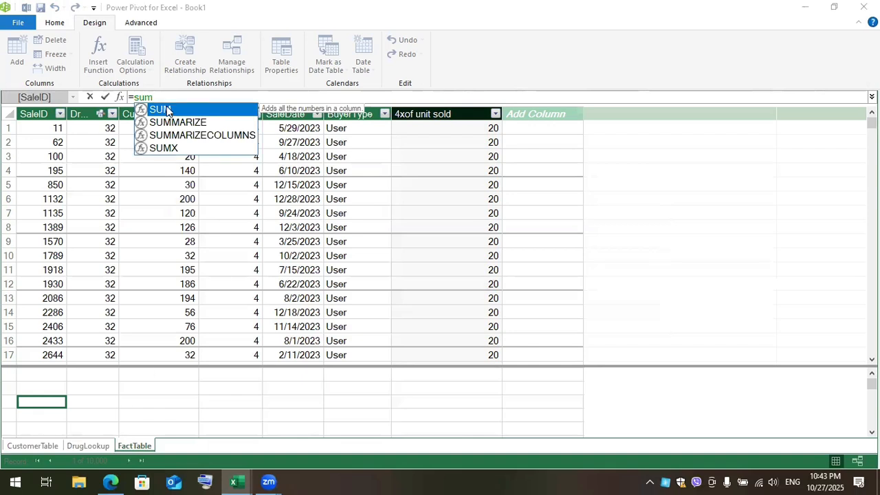
key("Tab")
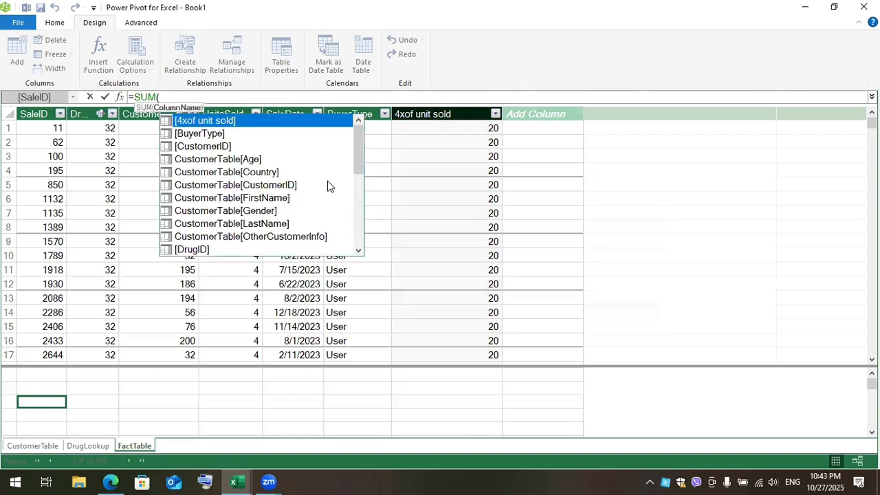
double_click(206, 121)
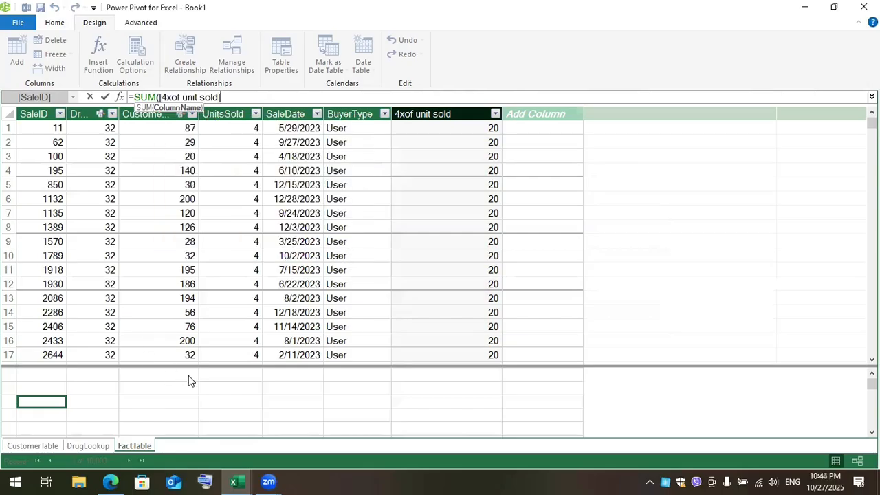
type(")")
key("Return")
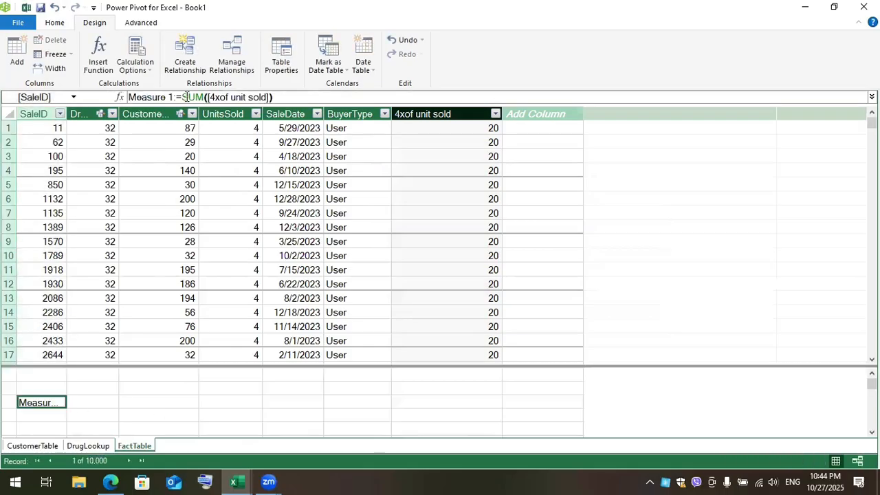
Step: Try to rename the new measure under SaleID as "4times sum"
left_click_drag(174, 97, 130, 100)
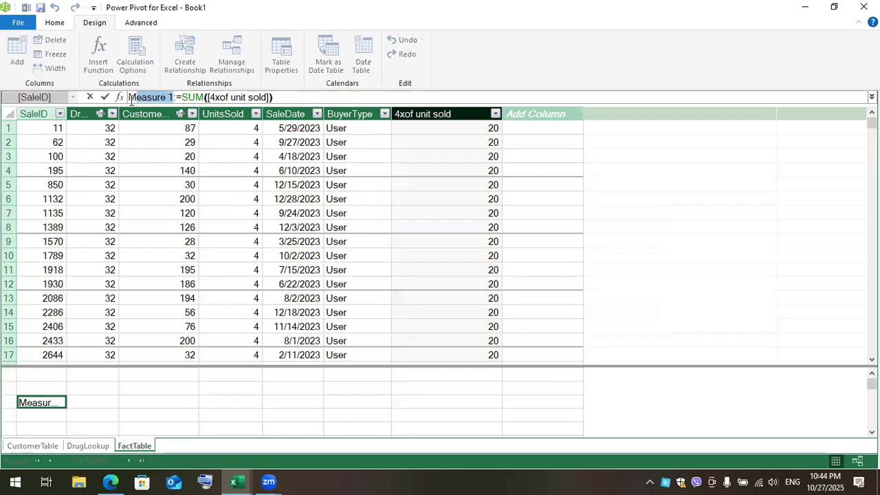
key("BackSpace")
type("4times sum")
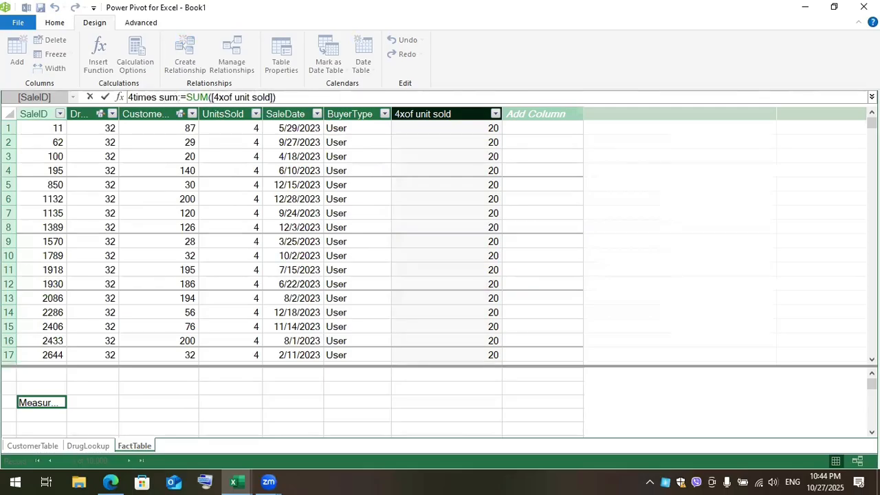
key("Delete")
left_click(737, 334)
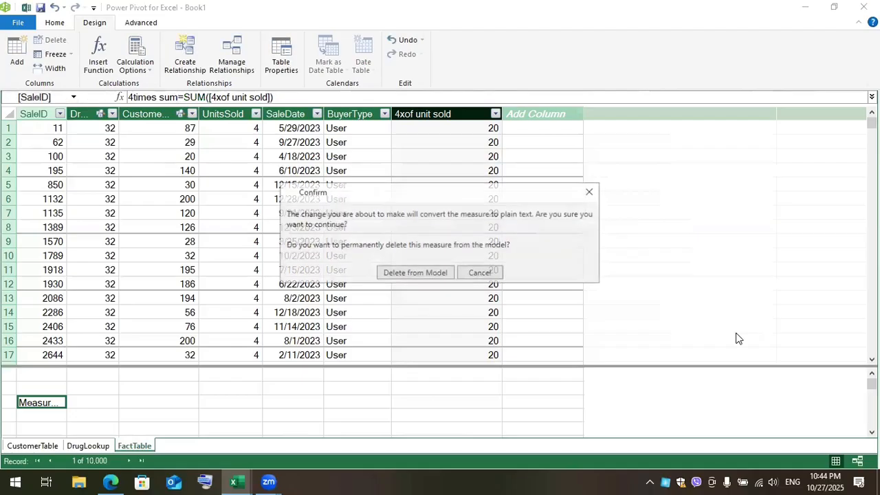
left_click(591, 192)
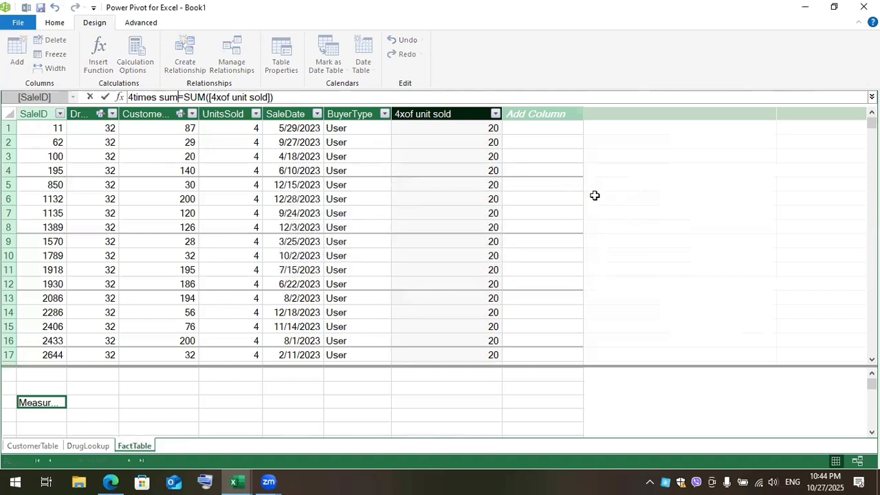
left_click(202, 404)
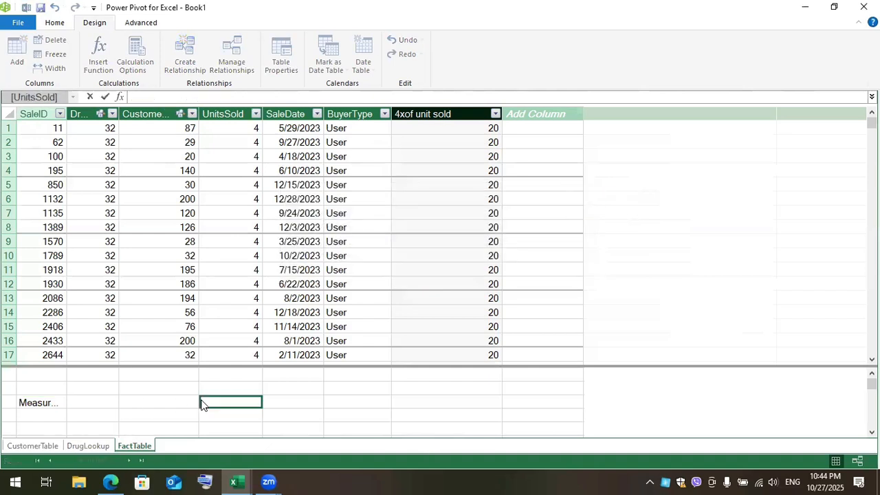
Step: Rename the measure under SaleID as "fourtimessum", keeping its SUM formula
left_click(50, 407)
left_click(173, 97)
key("BackSpace")
key("BackSpace")
key("BackSpace")
key("BackSpace")
key("BackSpace")
key("BackSpace")
key("BackSpace")
key("BackSpace")
key("BackSpace")
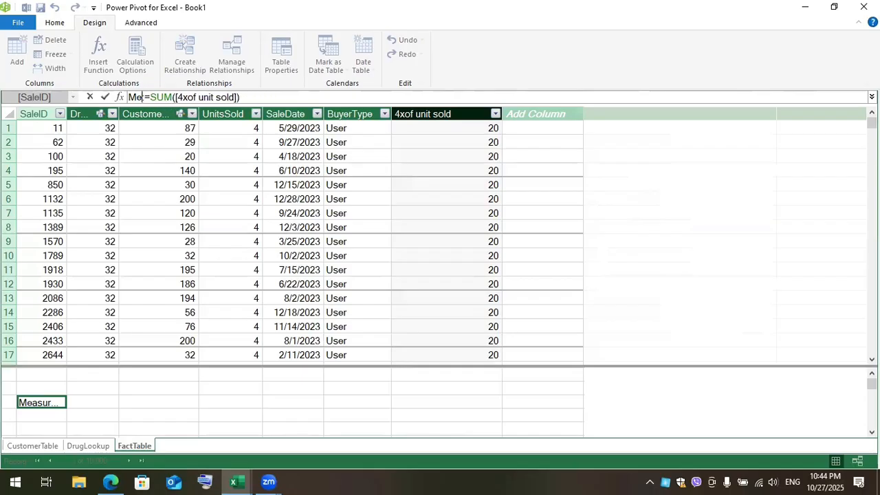
type("4")
key("BackSpace")
type("fourtimes")
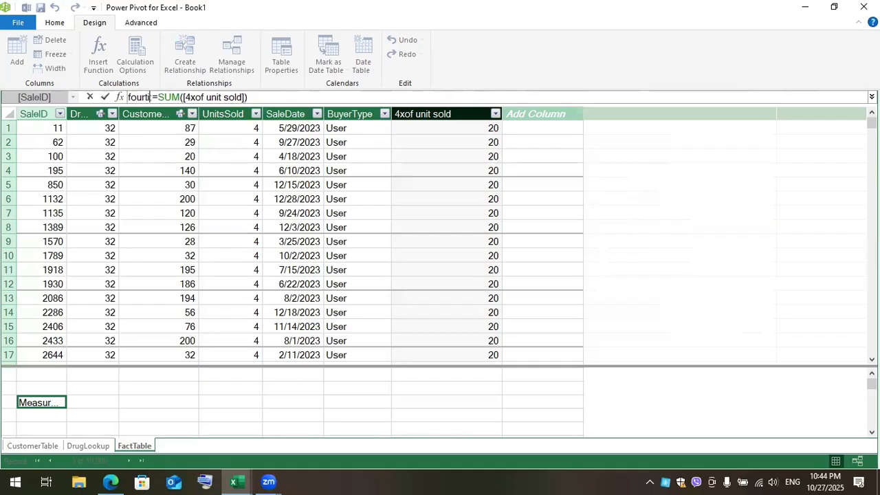
type("sum")
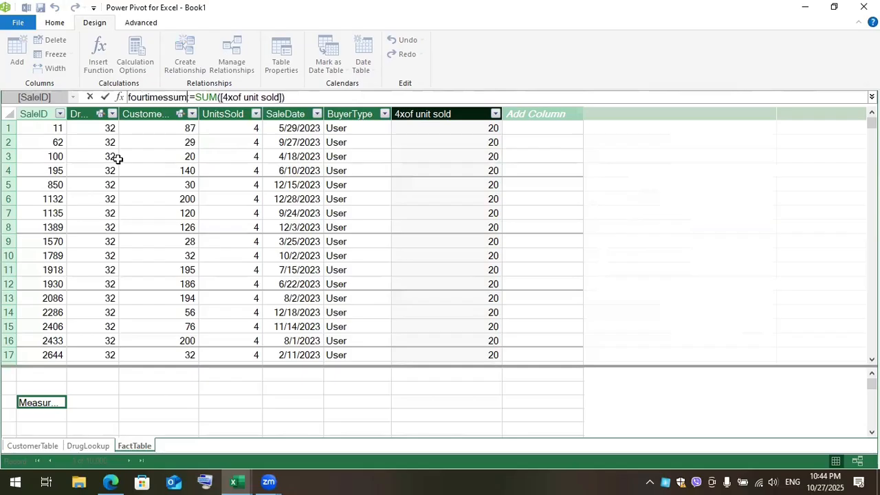
key("Return")
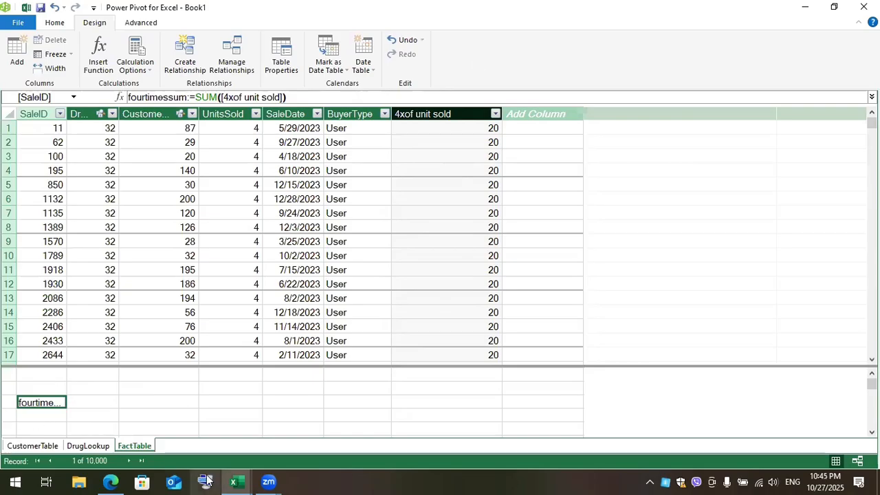
mouse_move(260, 468)
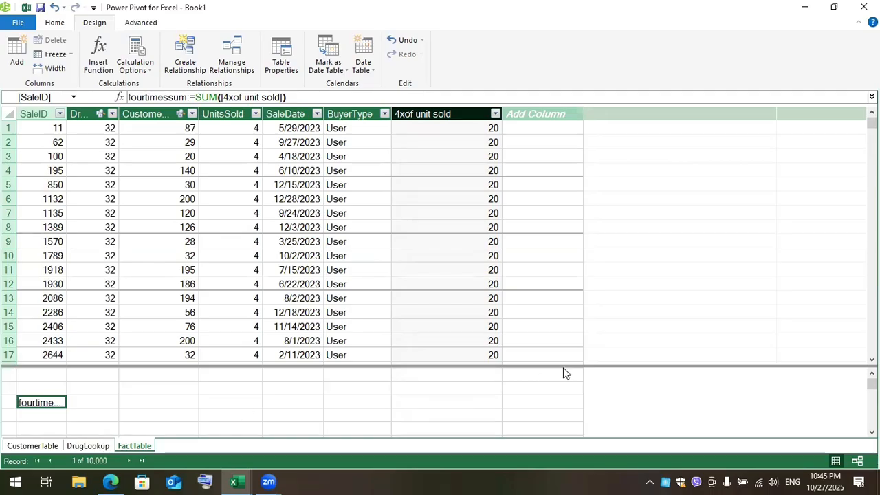
left_click(230, 312)
key("Left")
key("Left")
key("Left")
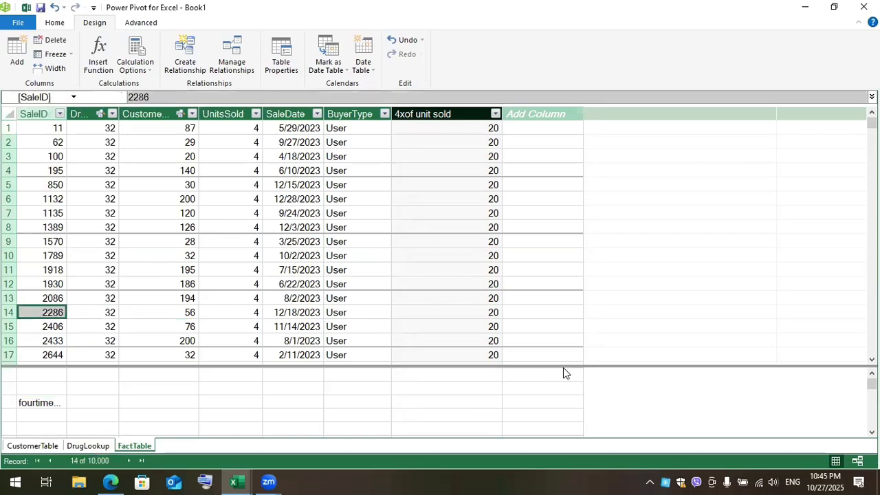
Step: Sort FactTable by SaleDate from newest to oldest, and re-sort it from oldest to newest
left_click(317, 114)
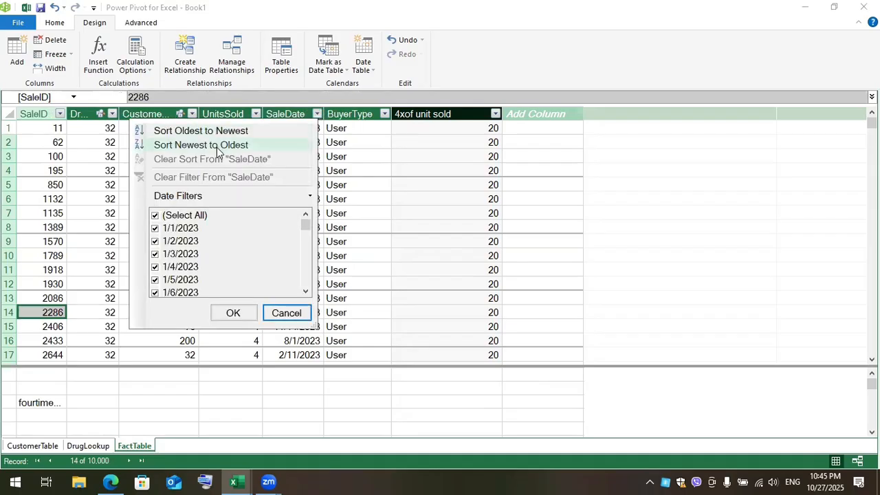
left_click(215, 145)
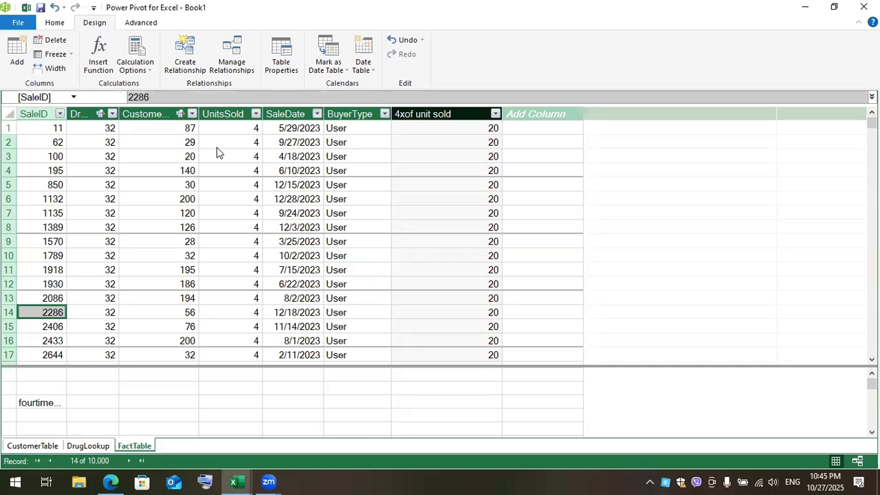
left_click(316, 114)
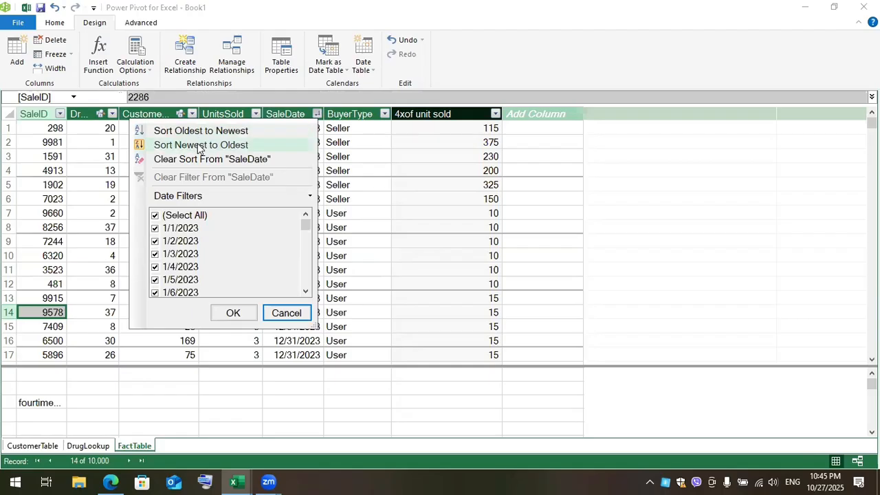
left_click(199, 145)
left_click(315, 115)
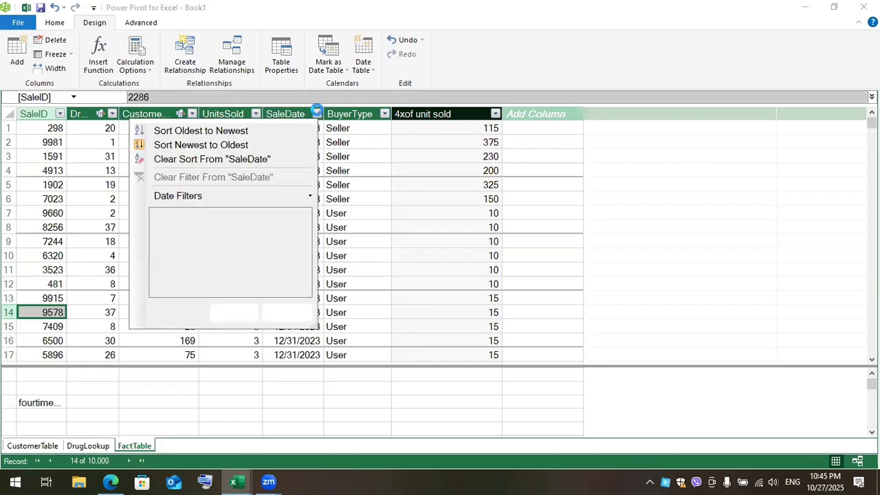
left_click(232, 135)
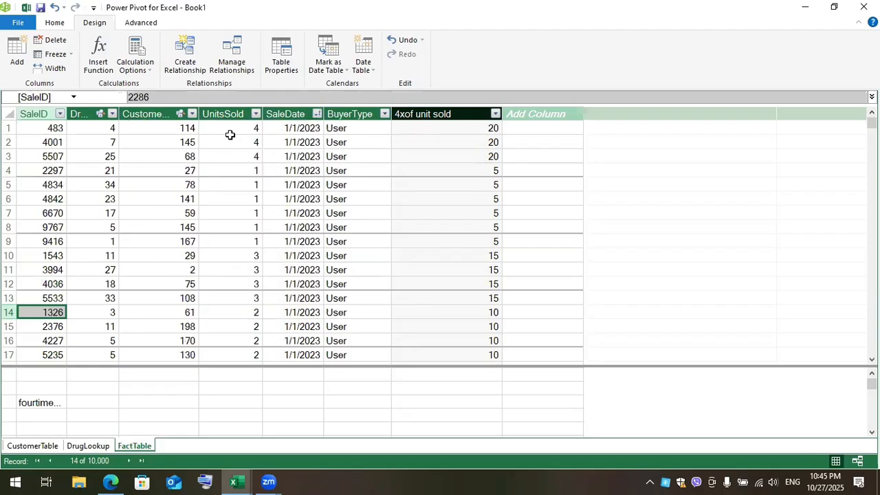
Step: Look through SaleDate's filter dates and sort FactTable by SaleDate from newest to oldest
left_click(318, 114)
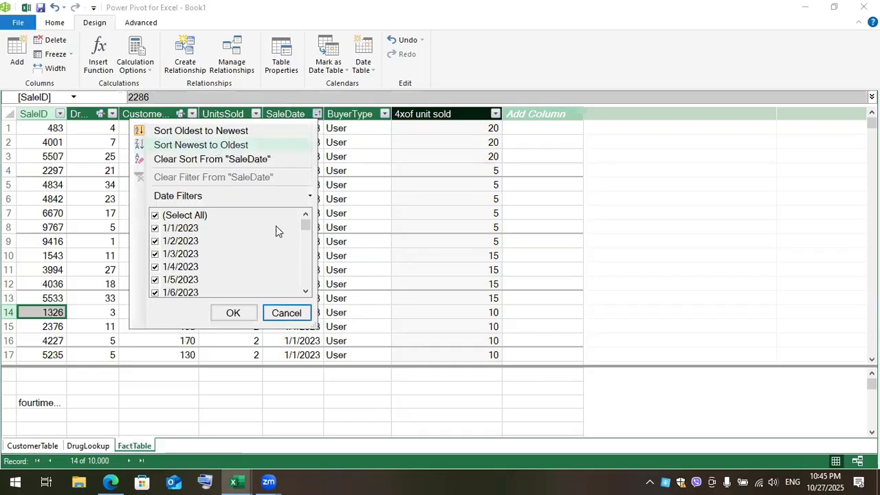
scroll(306, 265, "down", 2)
scroll(306, 265, "down", 2)
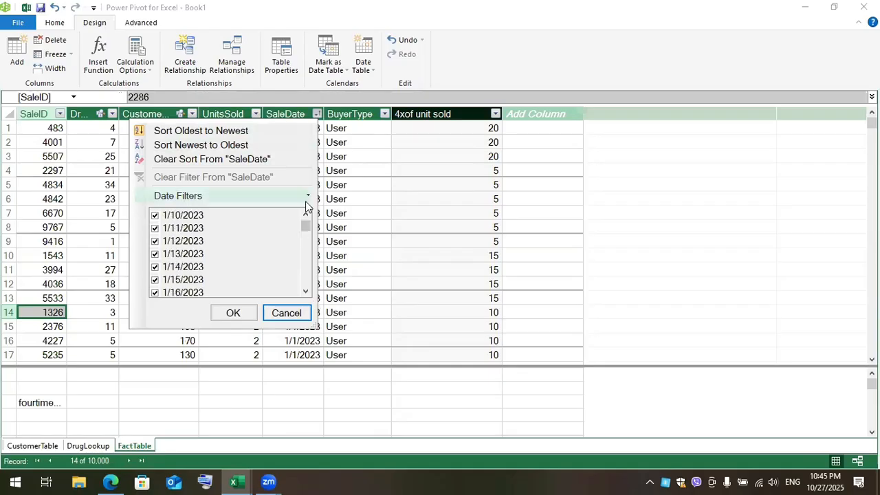
left_click(200, 145)
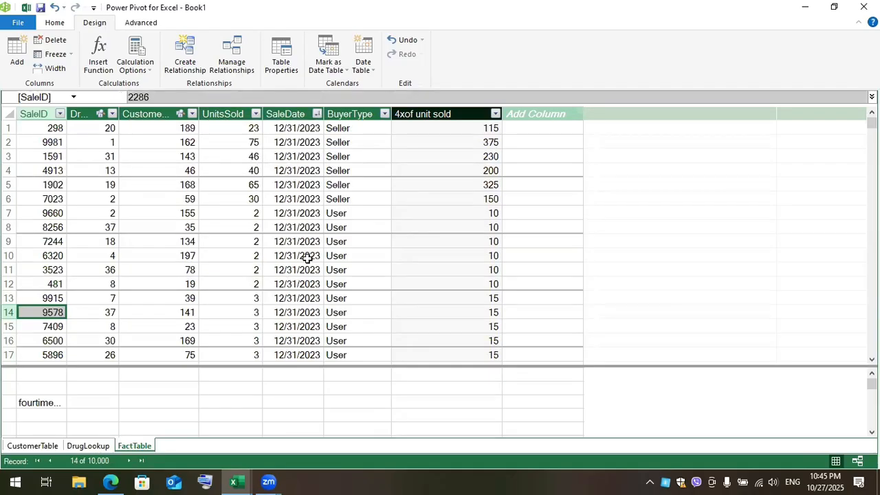
Step: Examine the full range of dates in the SaleDate column's filter list without applying a filter
left_click_drag(872, 123, 860, 5)
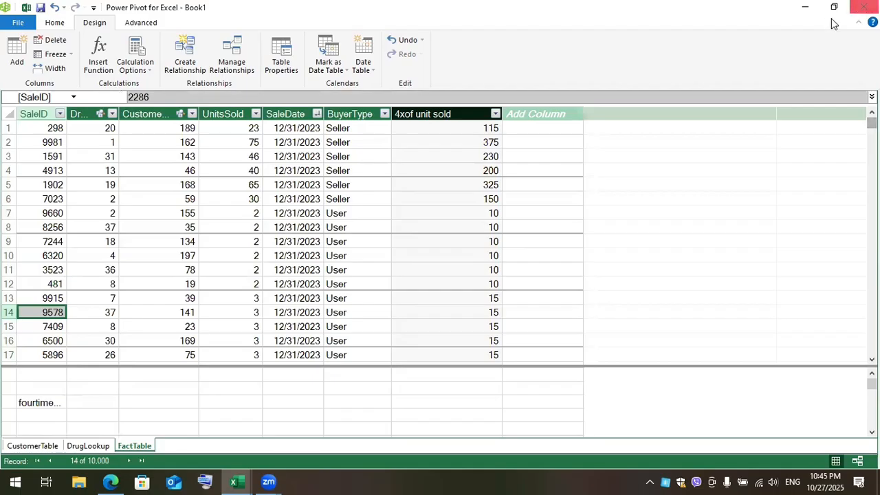
left_click(279, 227)
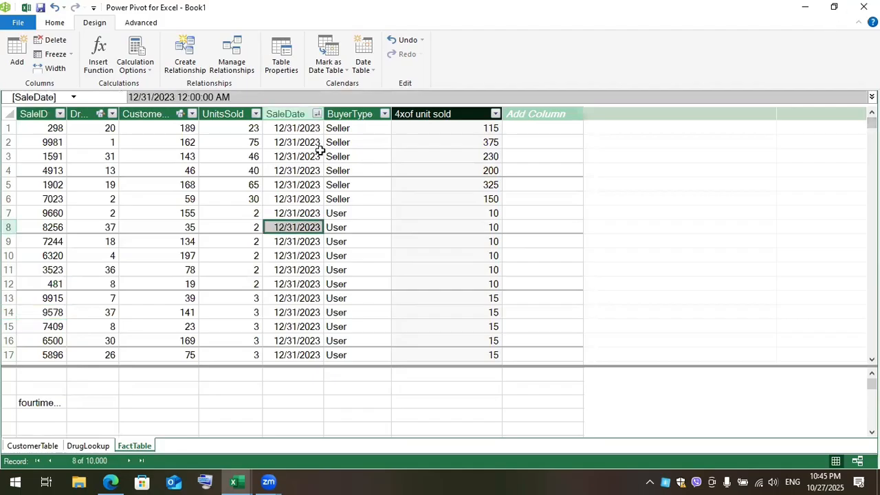
left_click(316, 114)
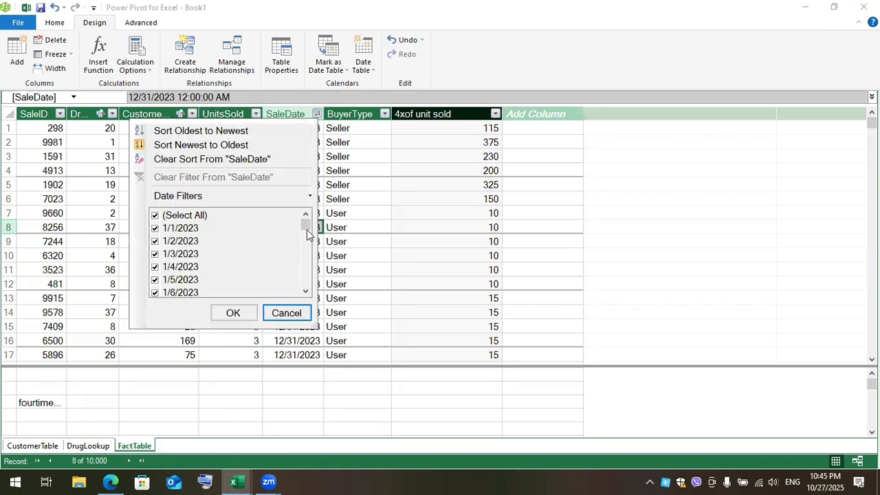
left_click_drag(310, 229, 307, 288)
left_click(282, 309)
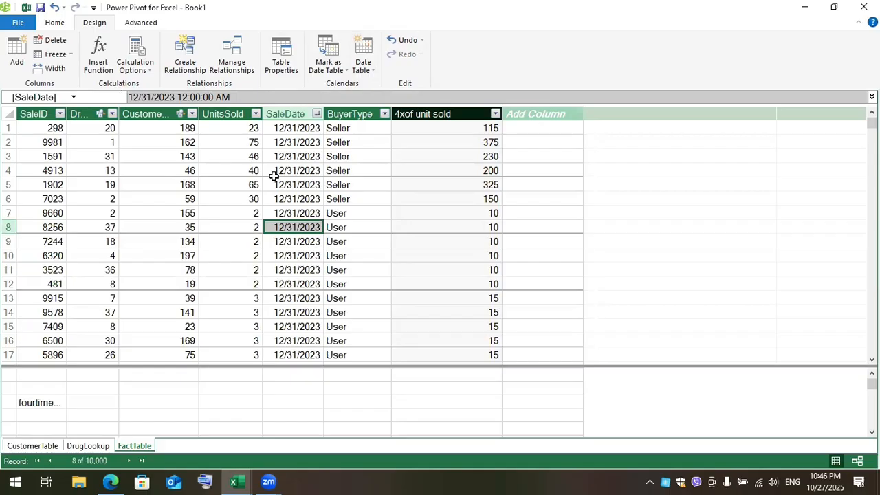
Step: Generate a new date table in the data model and check which years its Year column's filter offers
left_click(356, 48)
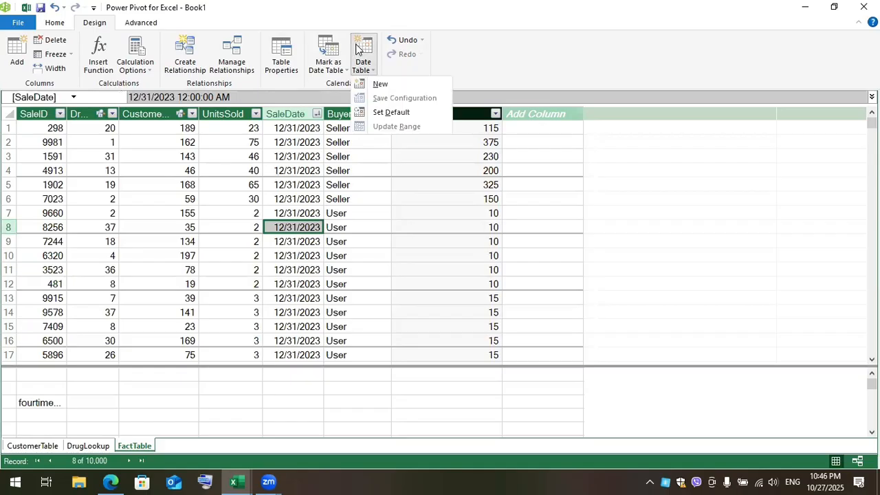
left_click(395, 85)
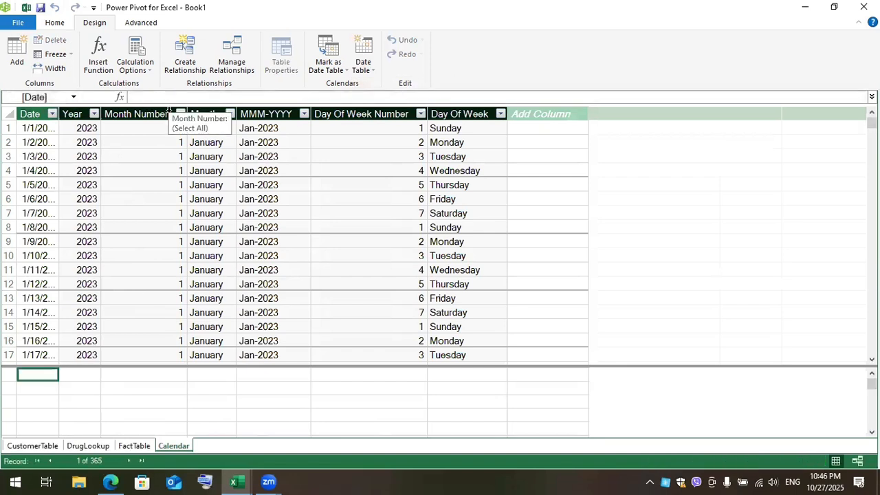
left_click(95, 114)
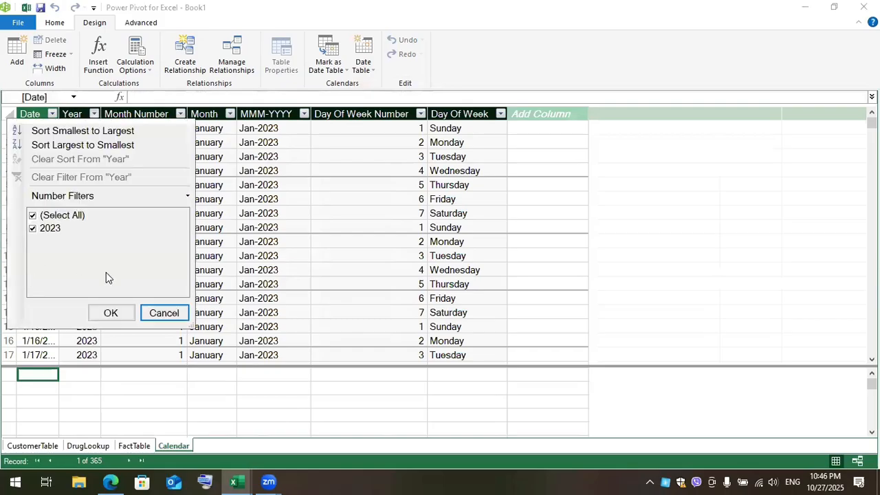
left_click(115, 313)
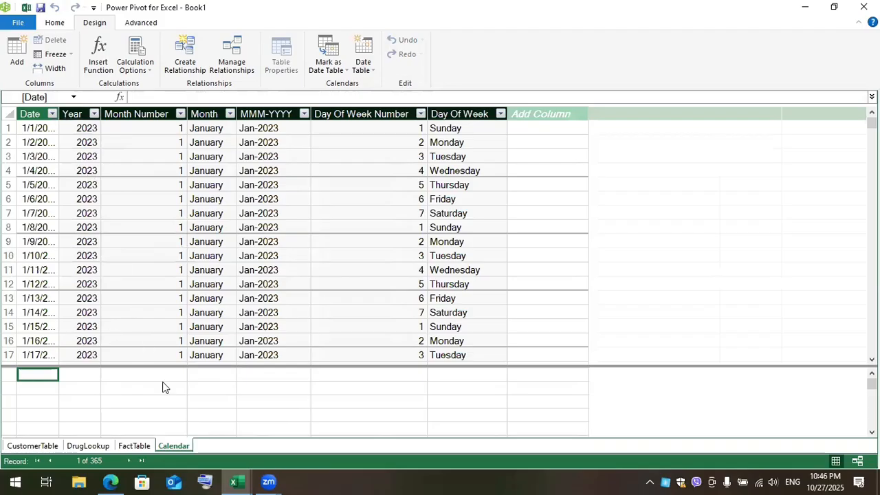
Step: Examine the formulas behind the Calendar table's MMM-YYYY, Day Of Week Number, Day Of Week, Month and Month Number columns
left_click(265, 125)
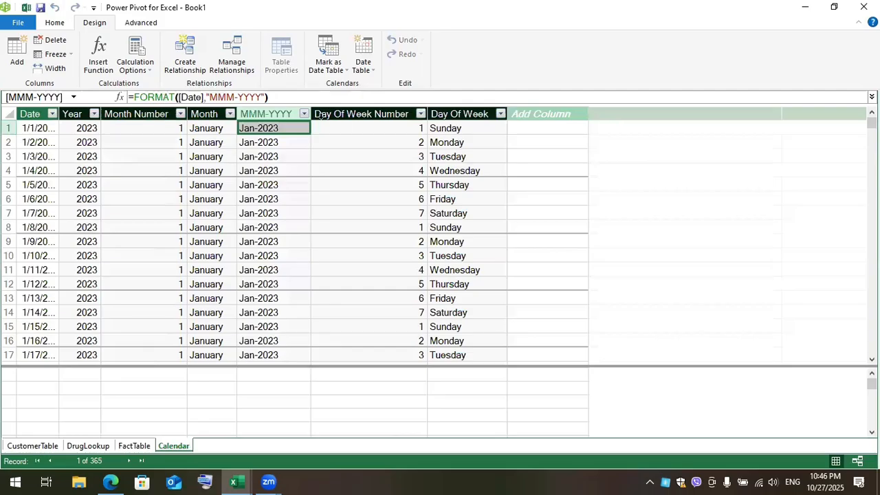
left_click(340, 128)
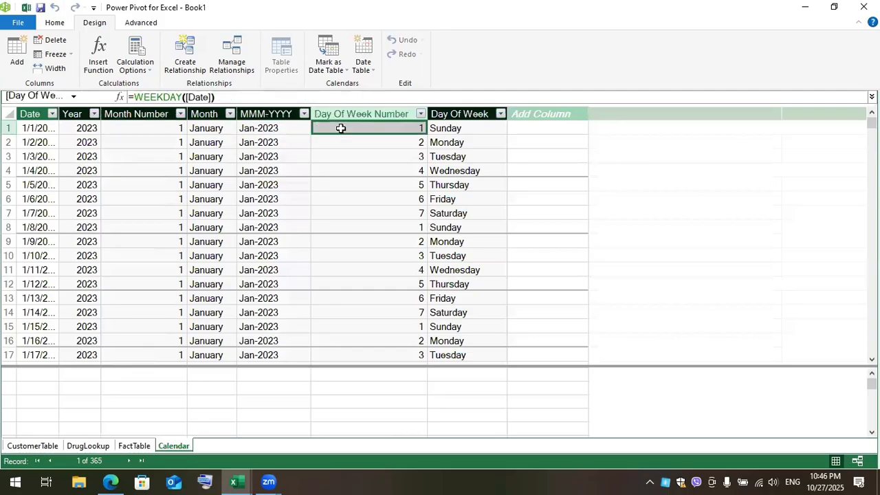
left_click(466, 127)
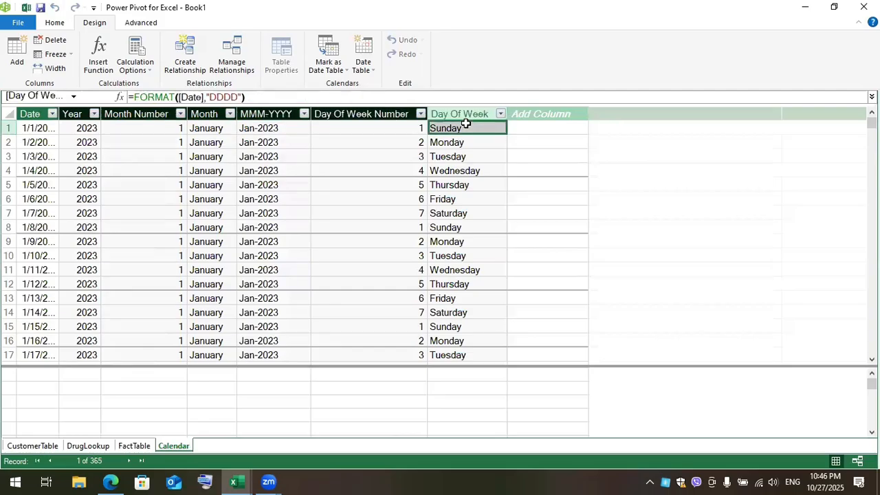
left_click(203, 129)
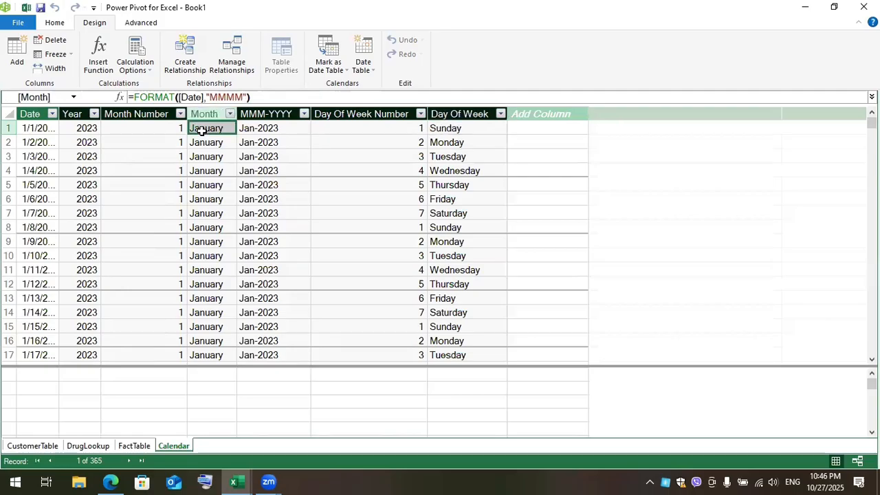
left_click(149, 129)
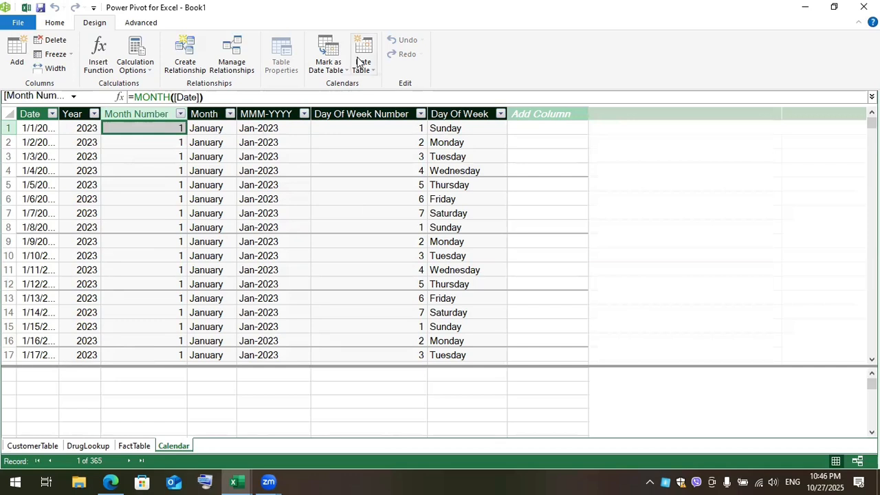
Step: Show the data model as a diagram, place the Calendar table beneath FactTable and enlarge it to show more fields
left_click(54, 22)
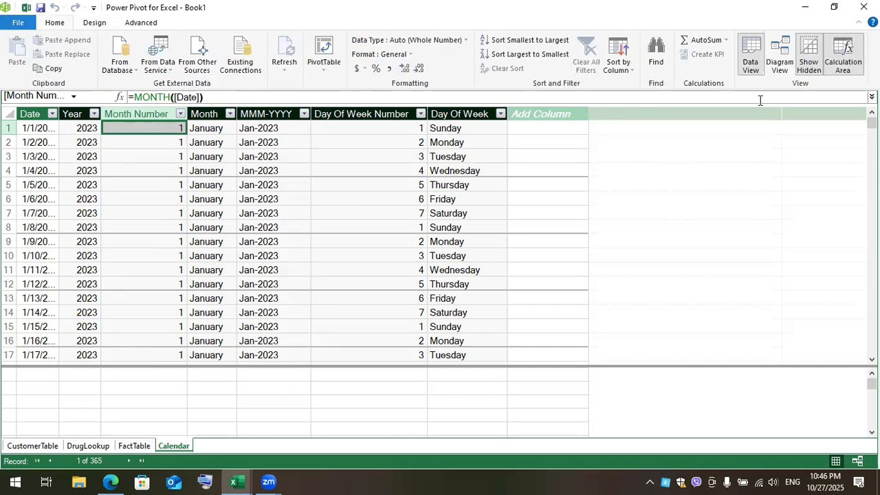
left_click(788, 69)
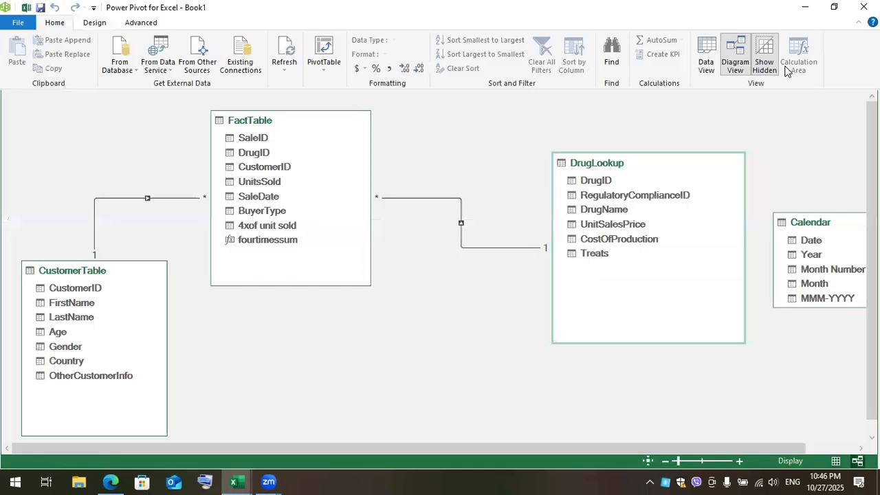
left_click_drag(830, 227, 290, 316)
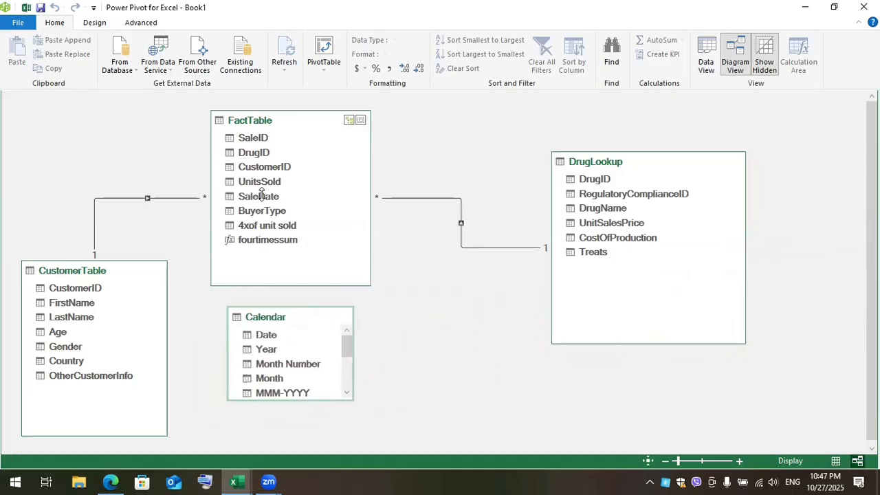
left_click_drag(260, 194, 263, 270)
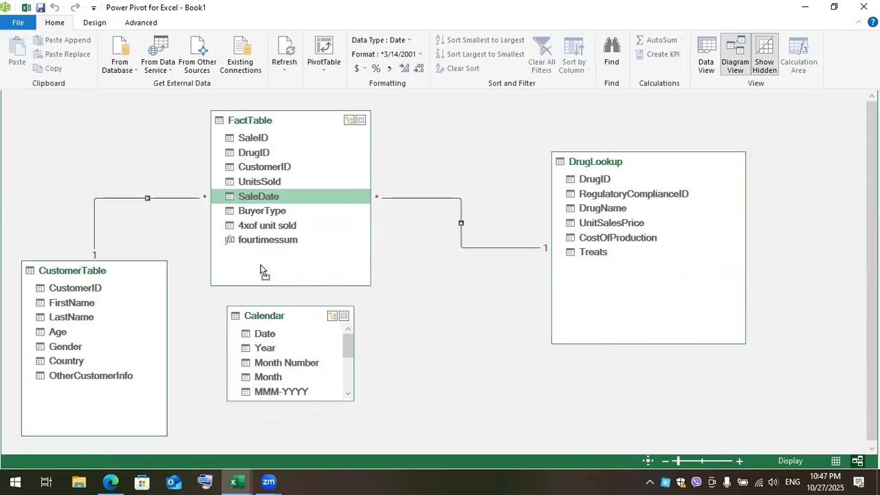
left_click_drag(353, 399, 443, 450)
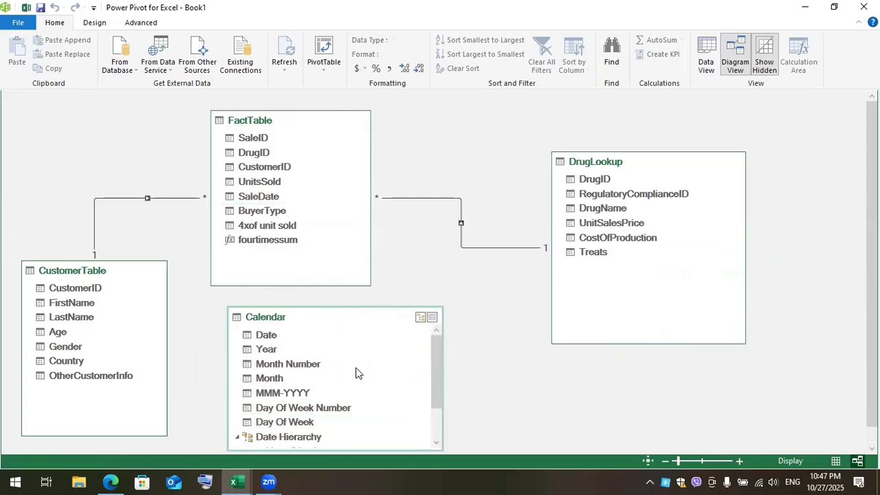
Step: Relate FactTable's SaleDate to Calendar's Date and reposition the Calendar table below FactTable
left_click_drag(290, 317, 338, 304)
left_click_drag(262, 202, 321, 322)
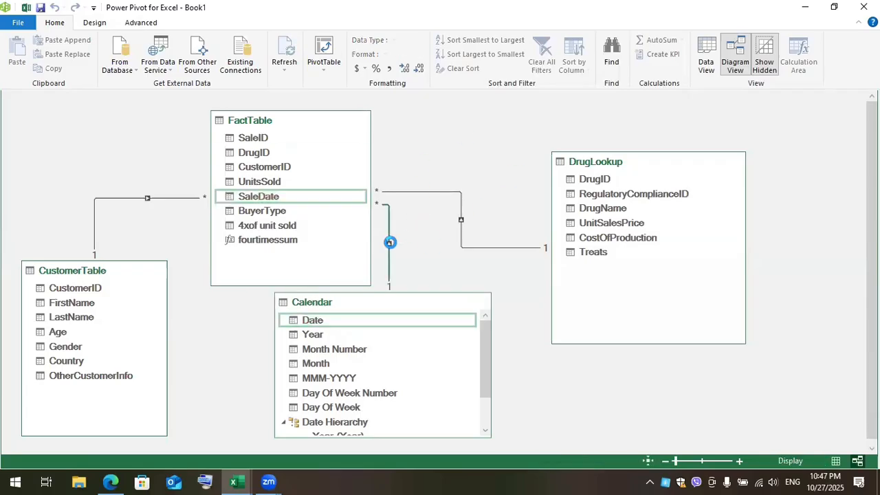
left_click_drag(359, 298, 301, 338)
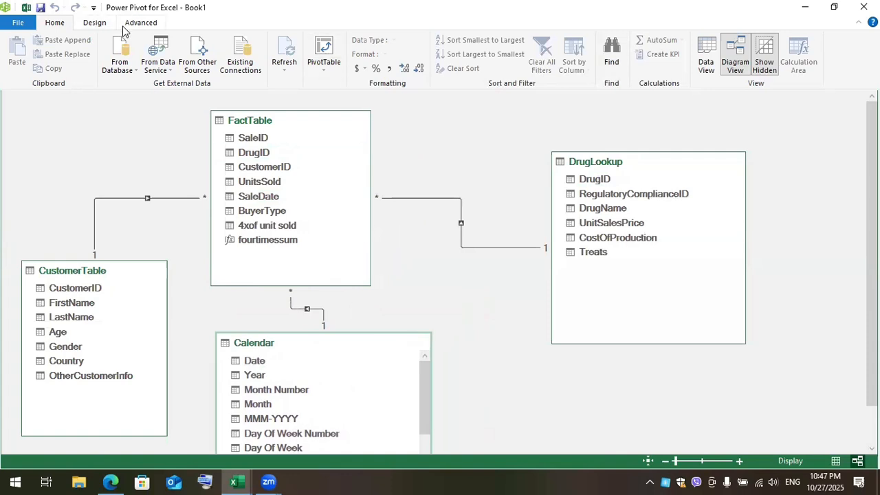
Step: Create a PivotTable from the data model on a new worksheet
left_click(81, 28)
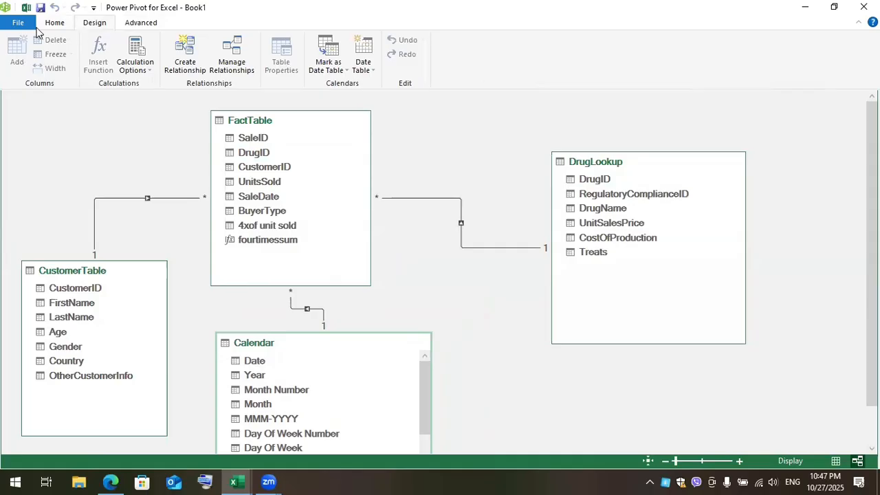
left_click(50, 23)
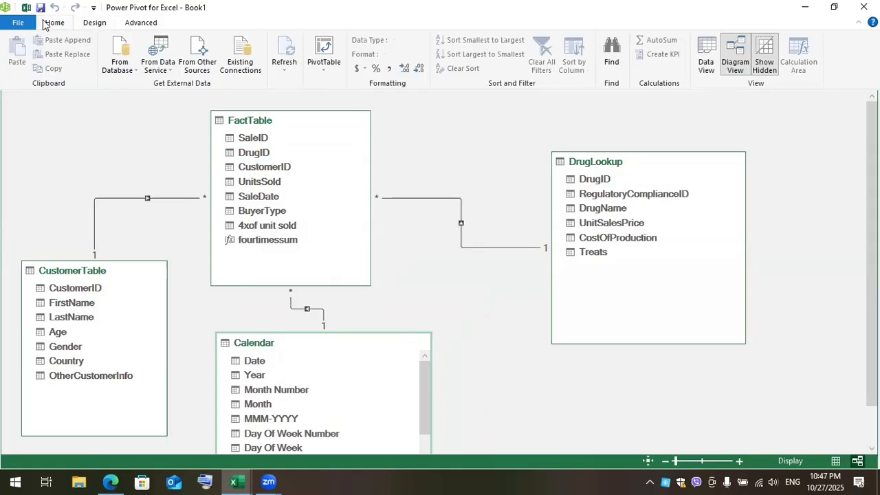
left_click(324, 69)
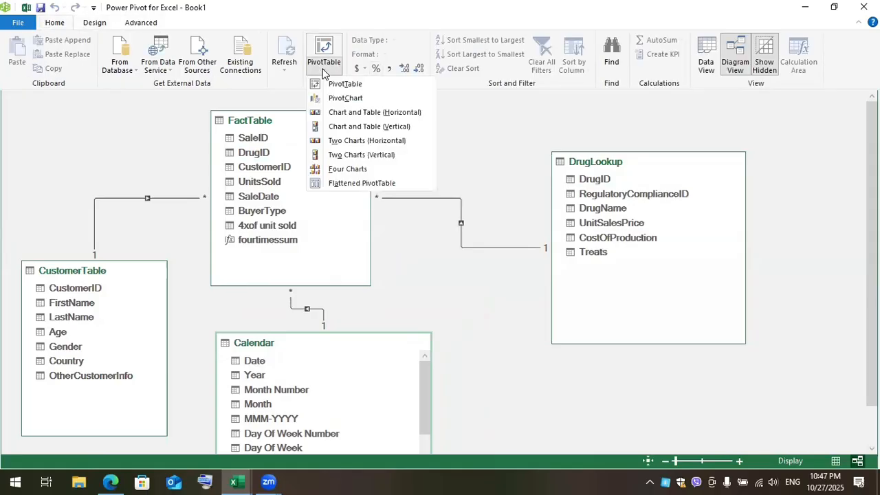
left_click(368, 84)
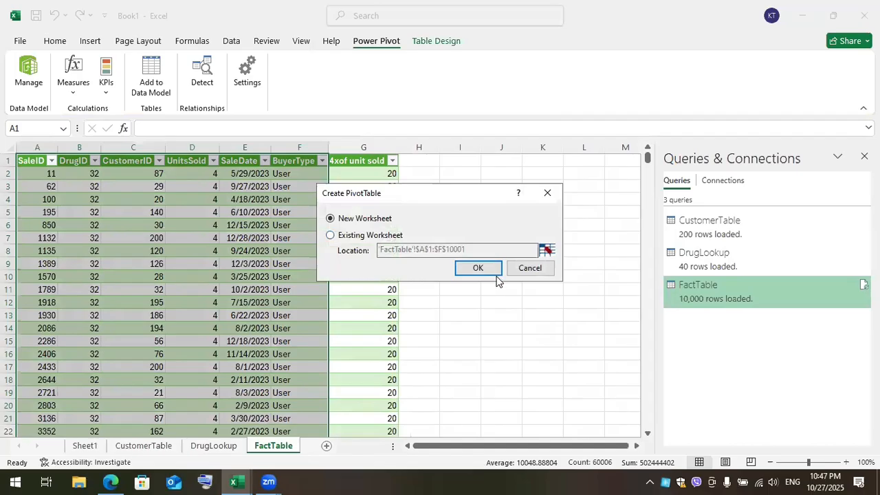
left_click(474, 270)
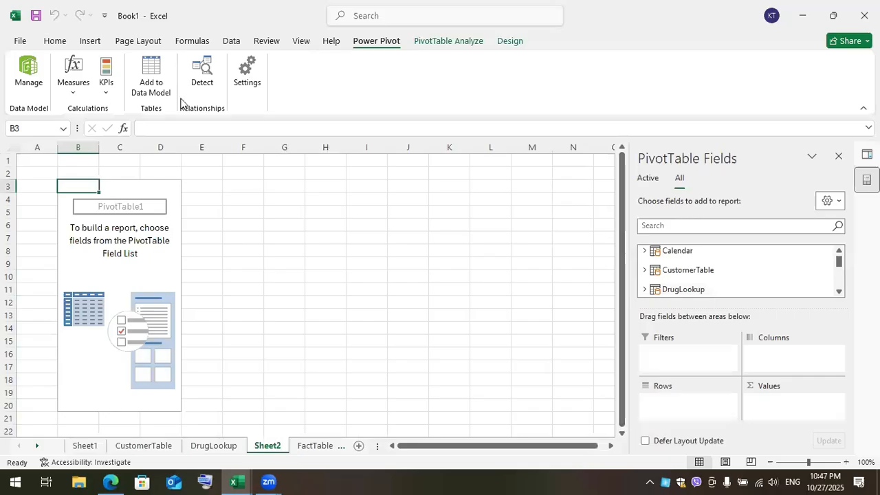
Step: Open the fourtimessum measure from the workbook's list of measures and check its formula for errors, keeping its settings
left_click(75, 92)
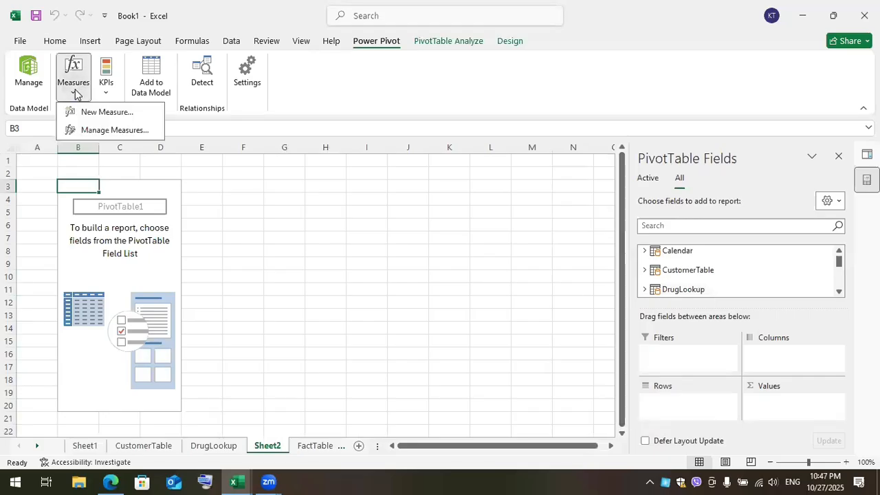
left_click(114, 130)
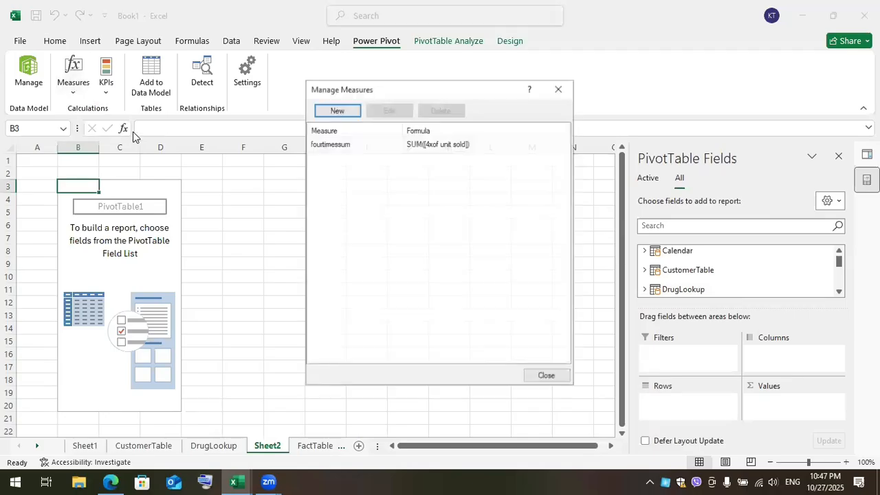
left_click(343, 146)
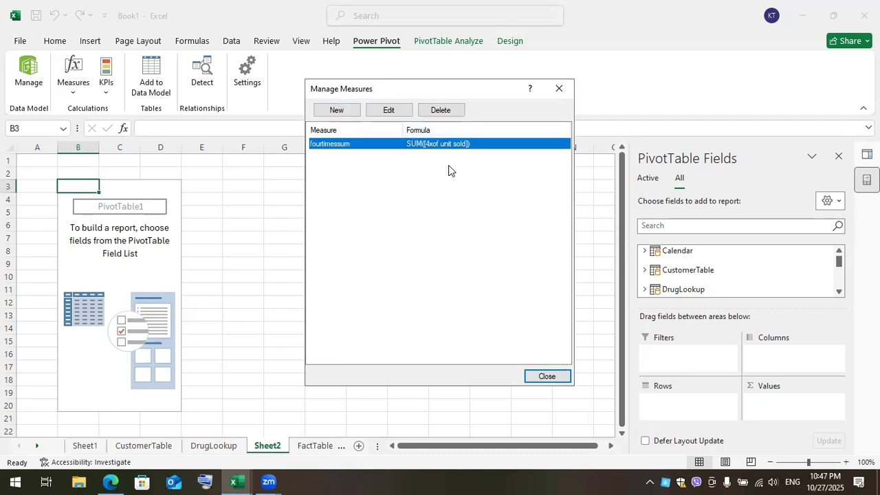
left_click(387, 112)
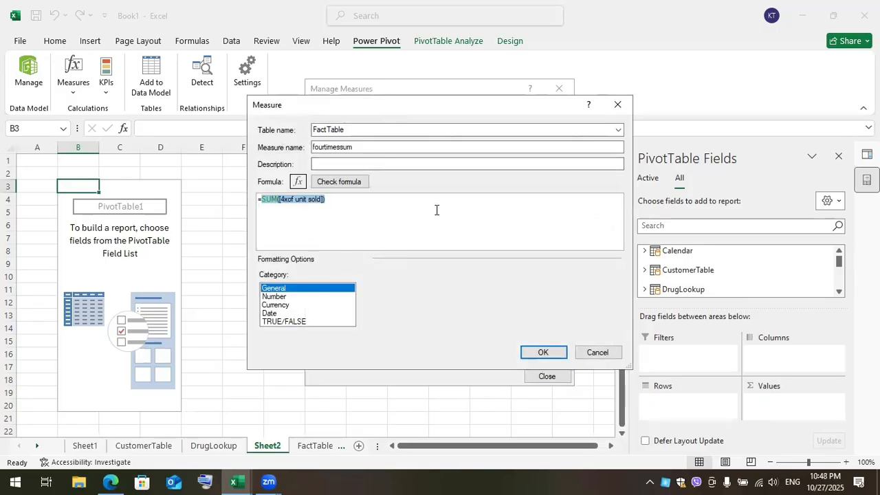
left_click(317, 184)
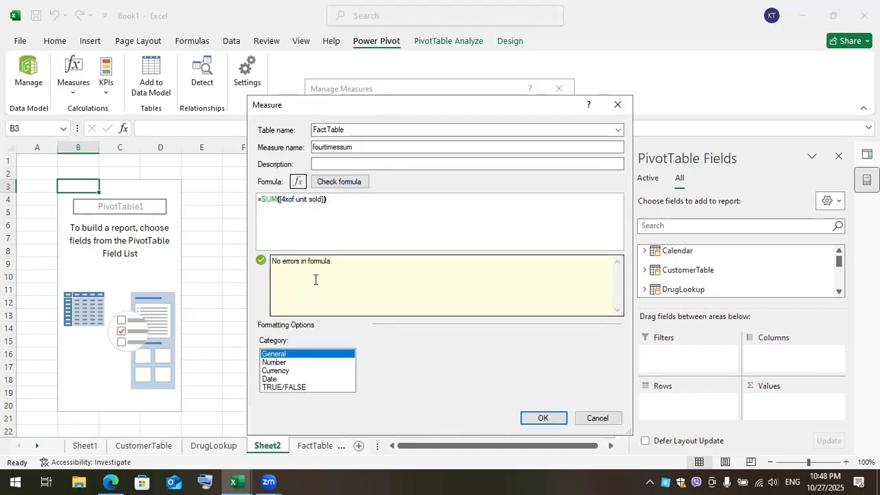
left_click(544, 420)
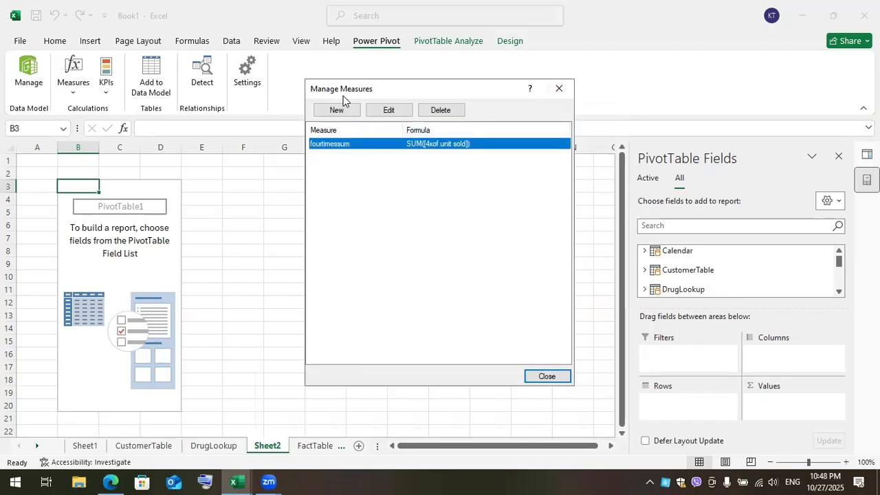
Step: Start a new measure in FactTable whose formula uses CALCULATE with SUM(FactTable[UnitsSold]) as its expression
left_click(338, 111)
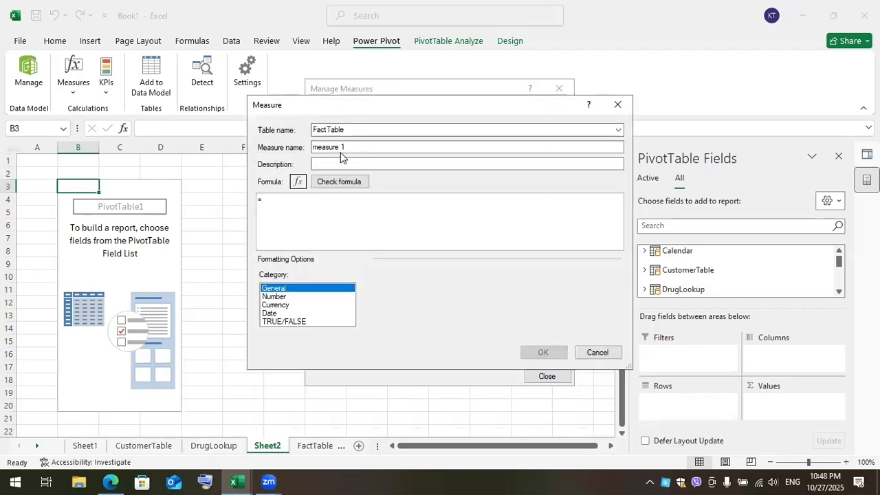
left_click(303, 200)
type("c")
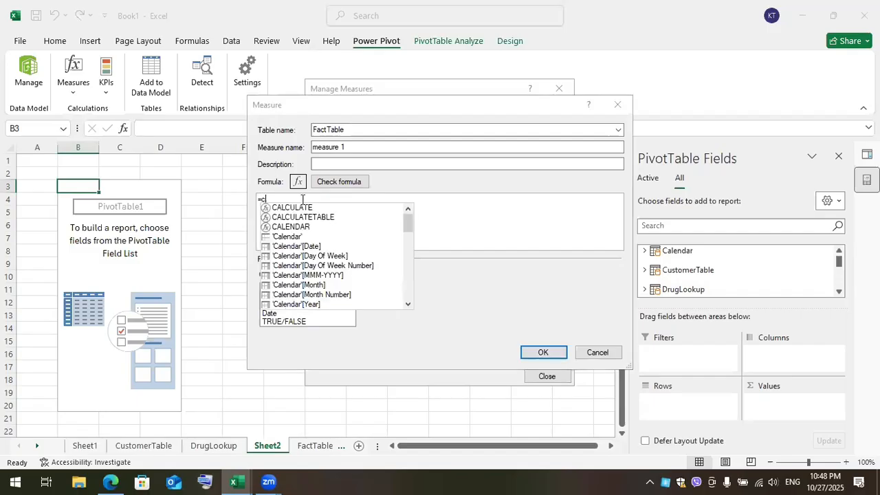
double_click(317, 209)
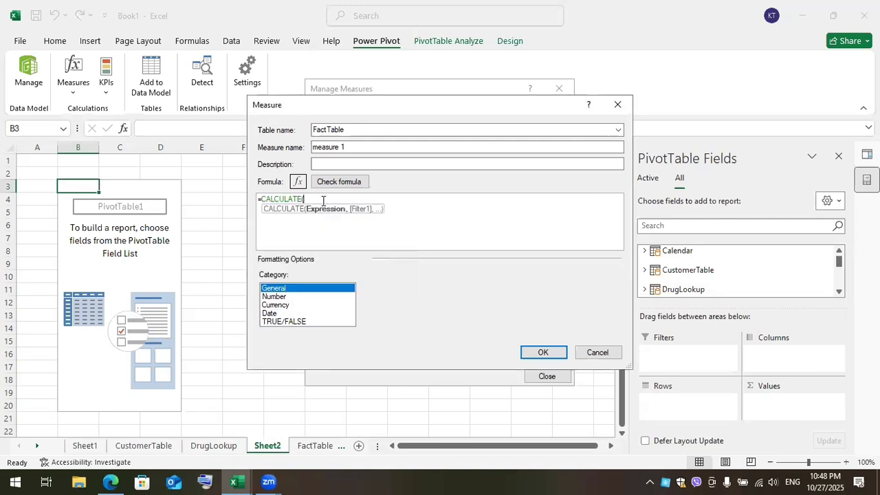
type("sum")
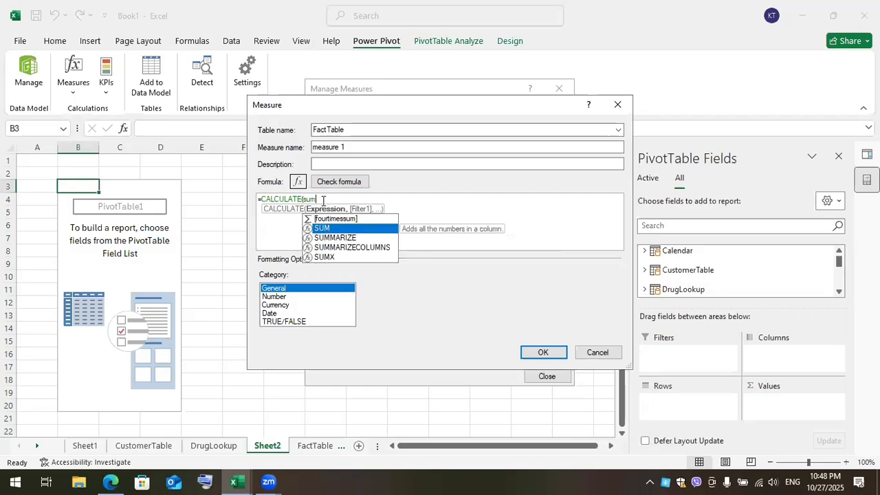
double_click(326, 229)
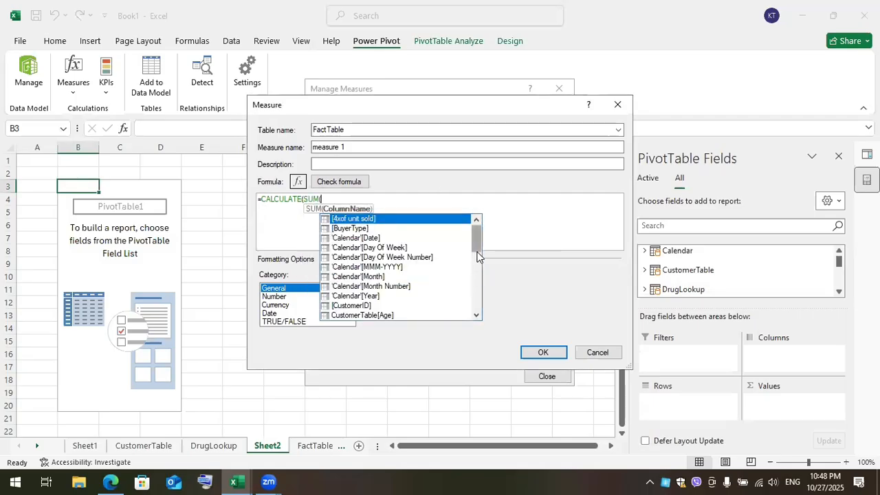
type("fa")
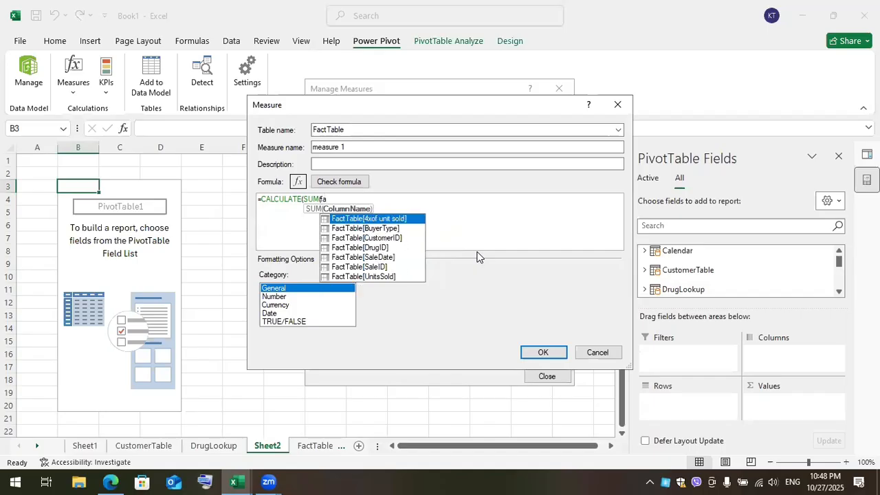
left_click(376, 278)
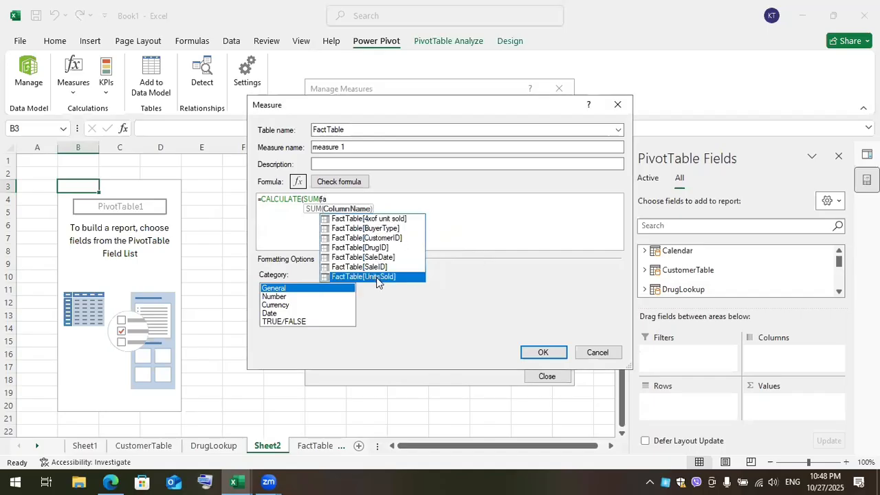
double_click(377, 277)
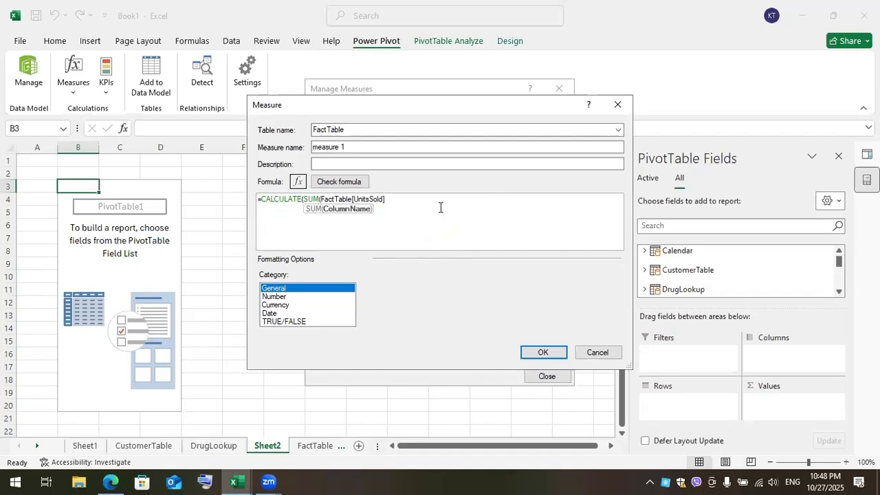
type(")")
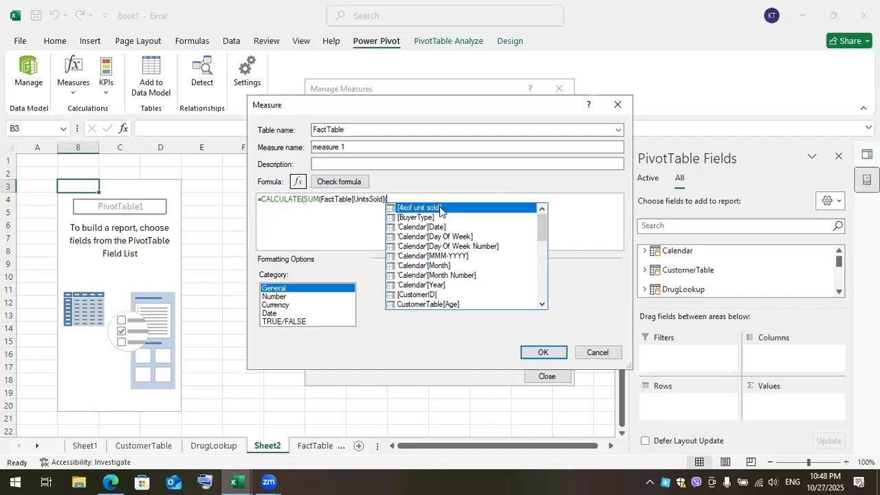
key("BackSpace")
type(")")
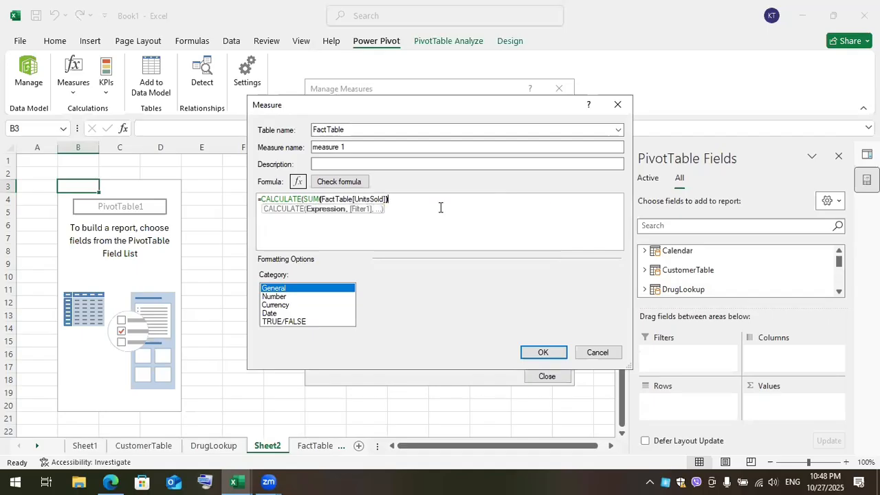
Step: Complete the CALCULATE formula with the filter PARALLELPERIOD('Calendar'[Date],-1,MONTH) and check it for errors
type(",")
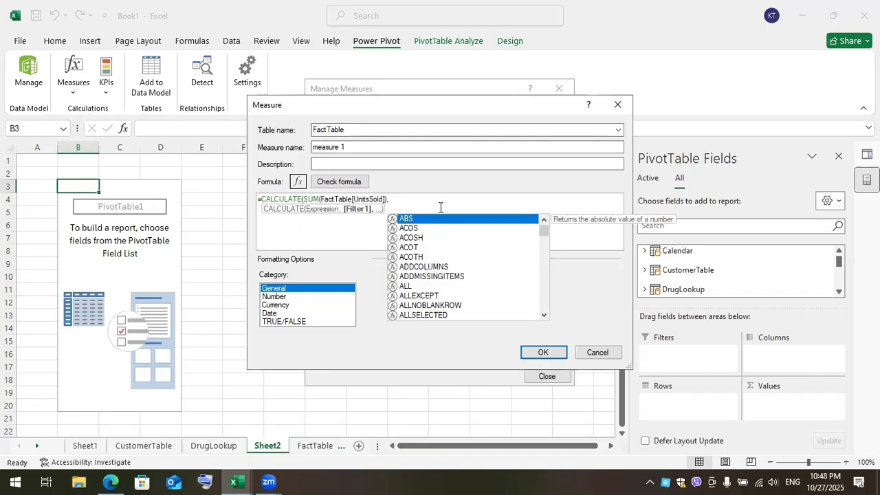
type("p")
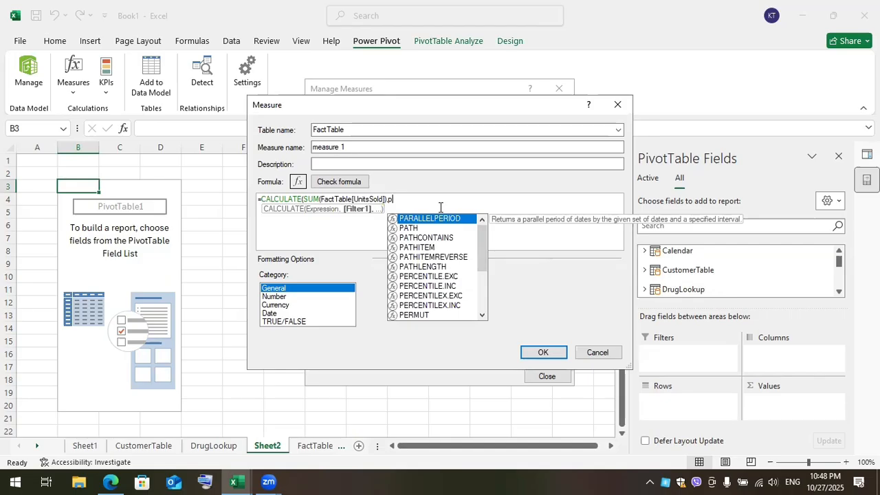
type("a")
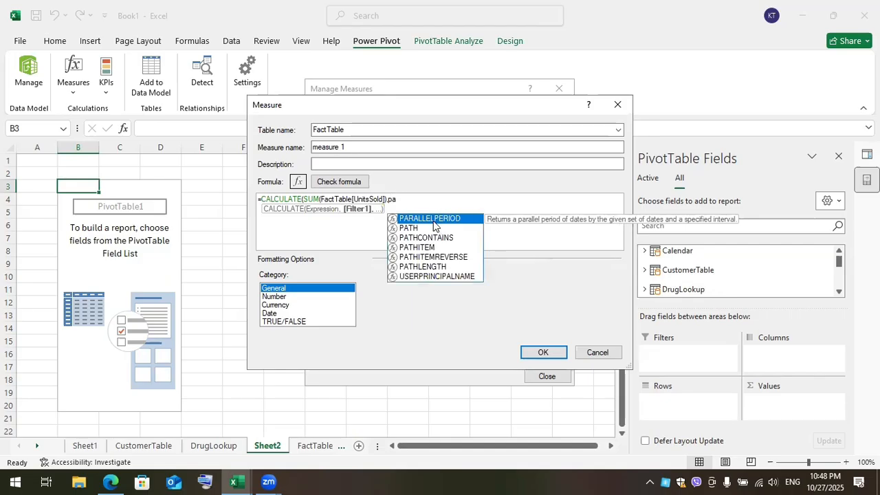
double_click(434, 219)
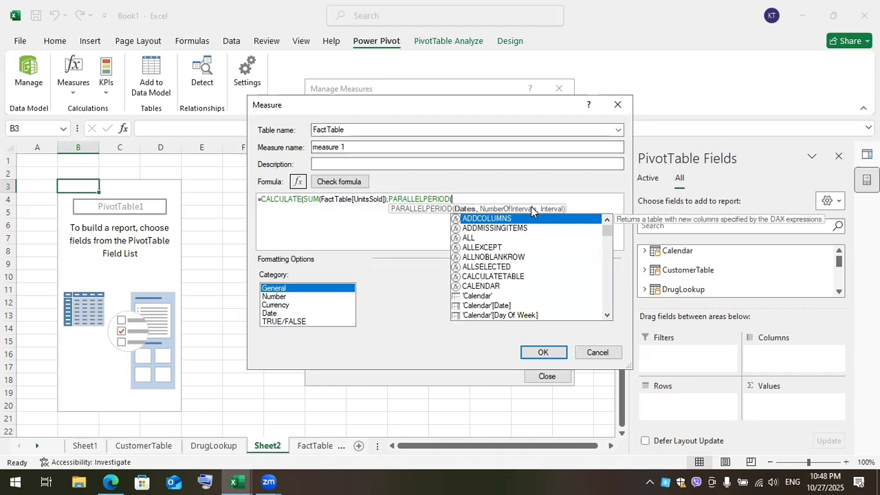
double_click(492, 304)
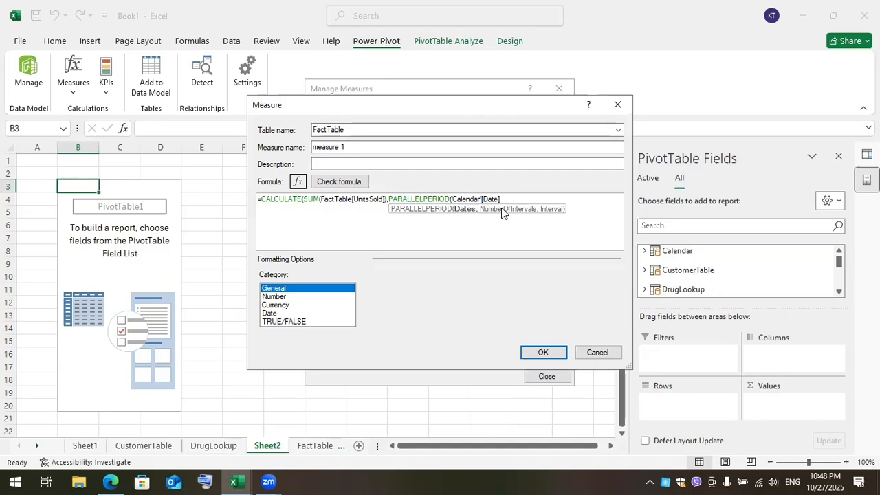
type(",")
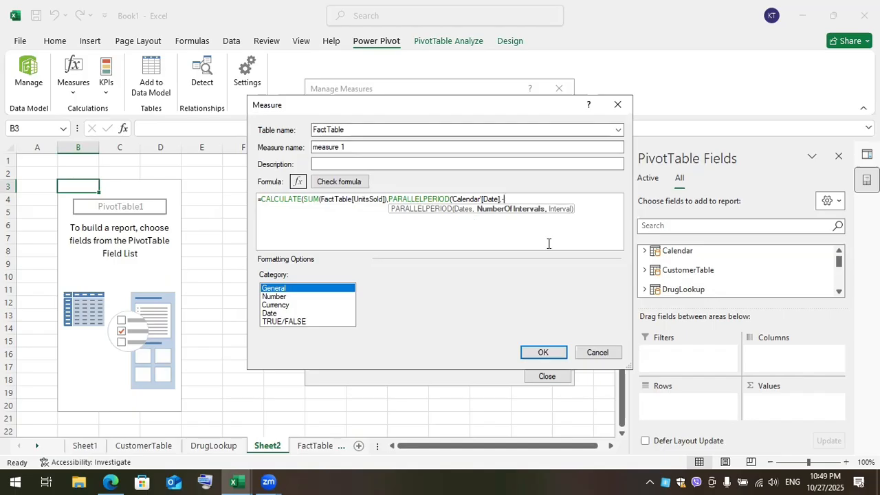
type("-1,")
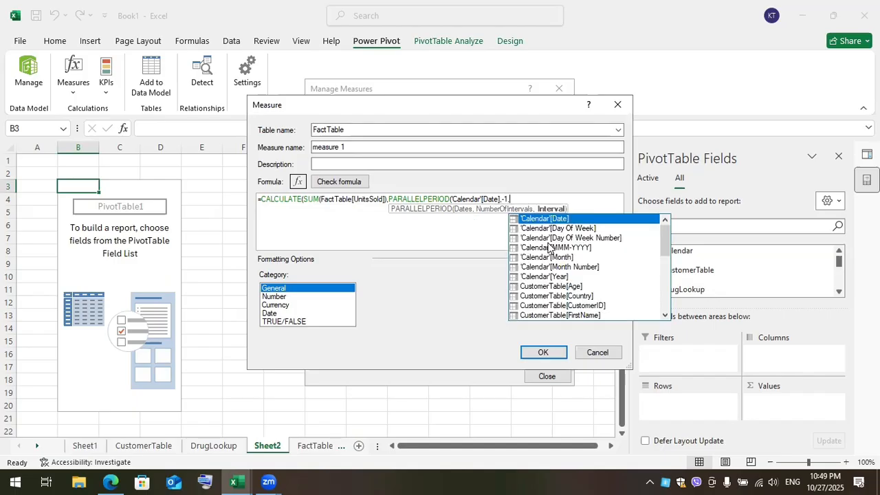
scroll(545, 265, "down", 5)
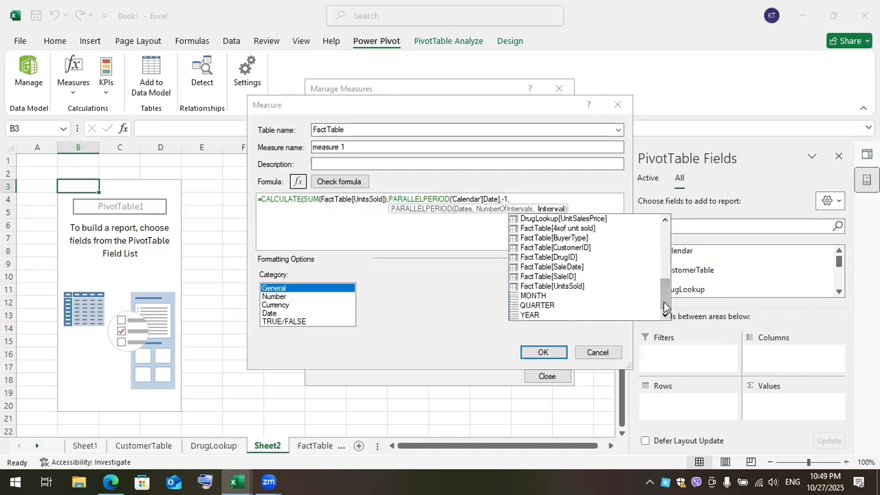
double_click(533, 296)
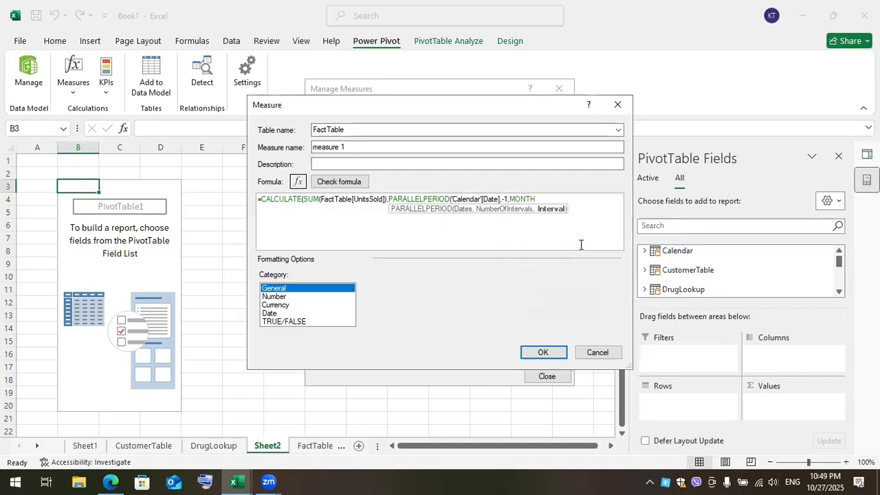
type("(")
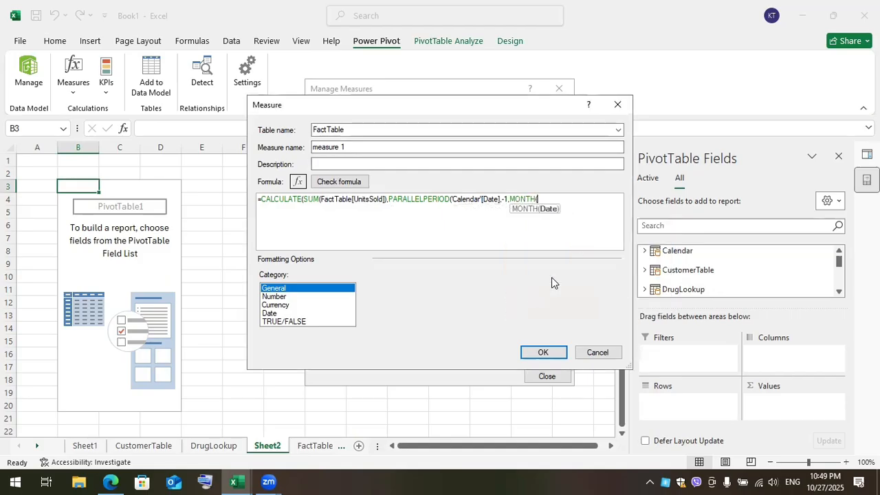
key("BackSpace")
type("))")
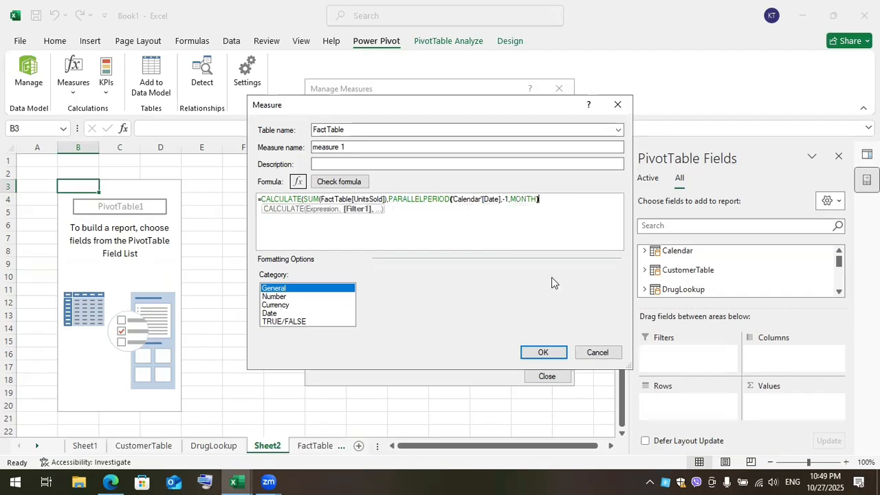
left_click(328, 181)
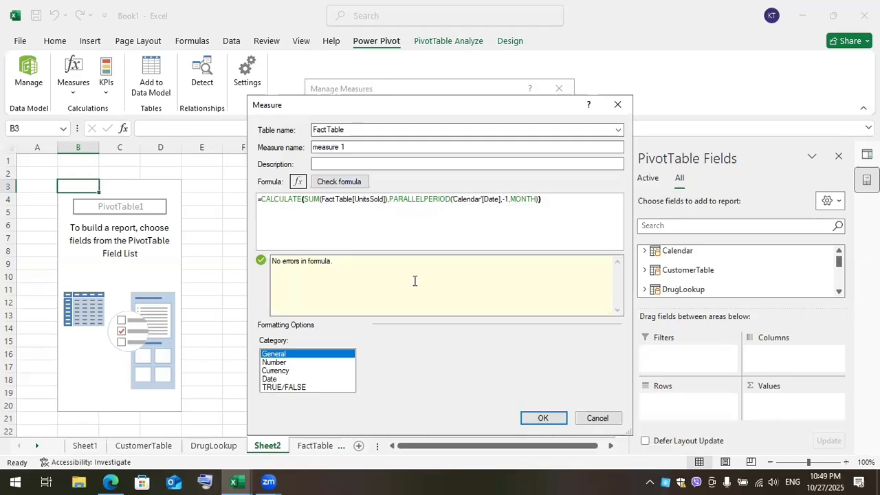
Step: Name the measure LastMonth, save it and close the list of measures
left_click(347, 146)
left_click_drag(348, 146, 302, 142)
key("BackSpace")
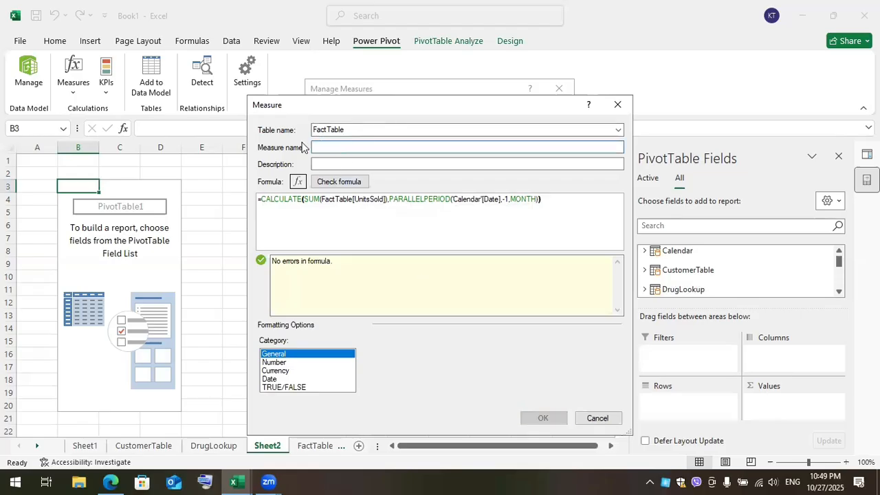
type("M")
type("OM")
key("BackSpace")
key("BackSpace")
key("BackSpace")
type("LastMonth")
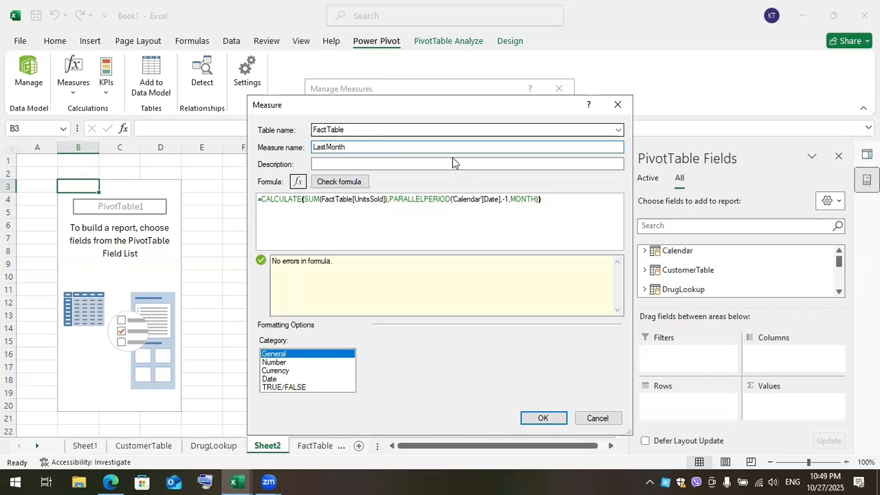
left_click(543, 418)
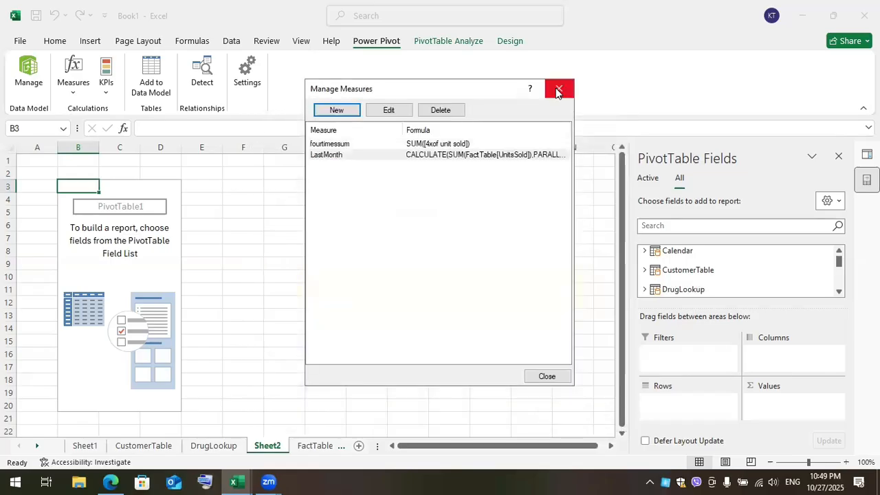
left_click(558, 88)
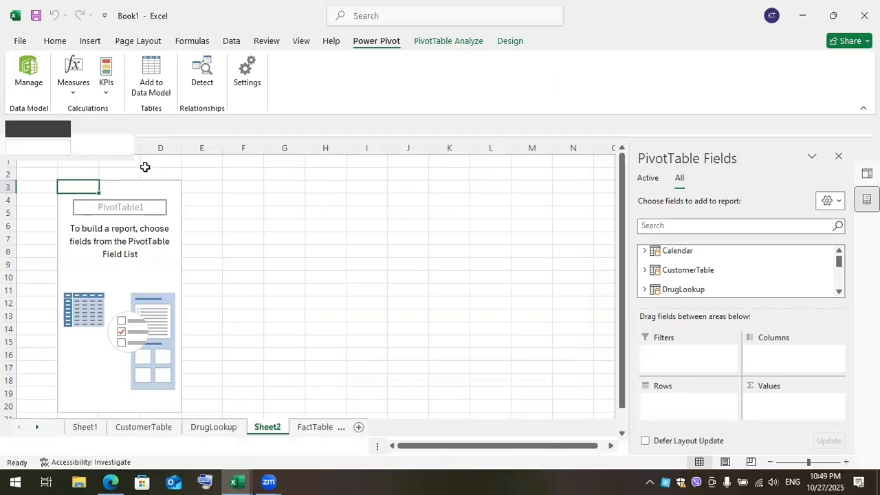
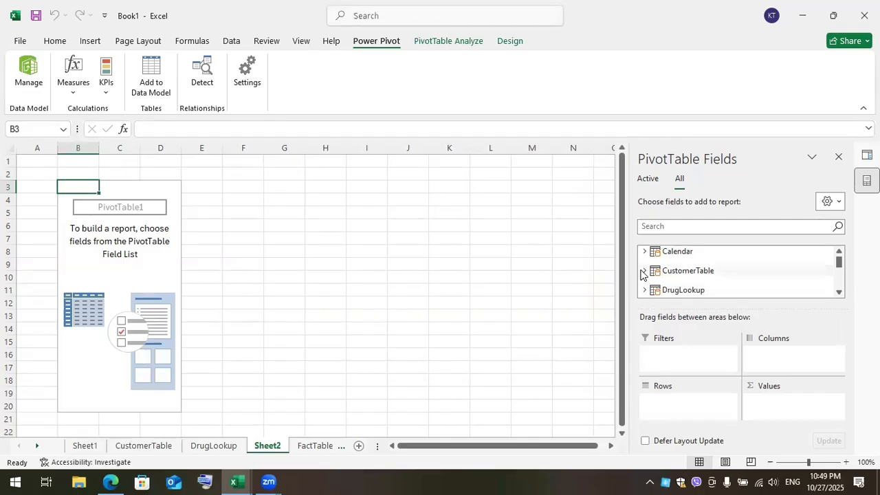
Step: Examine the fields of FactTable in the PivotTable field list
left_click(838, 293)
left_click(838, 293)
left_click(838, 293)
left_click(838, 293)
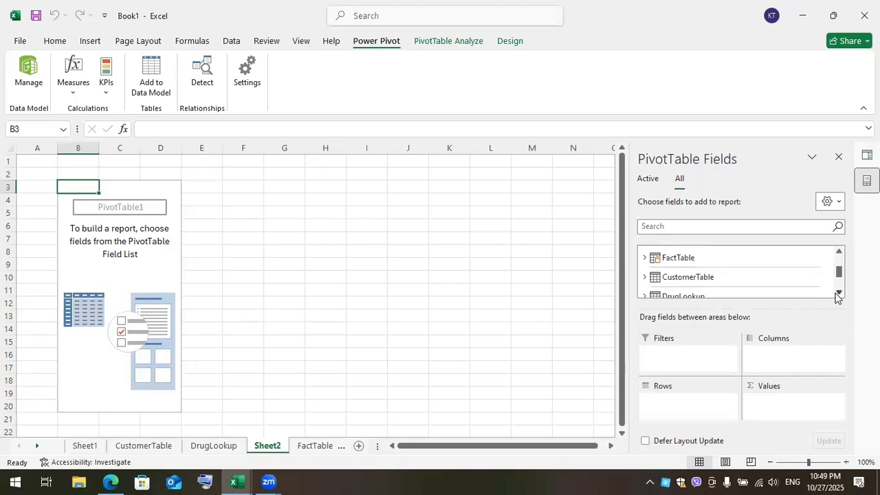
left_click(644, 258)
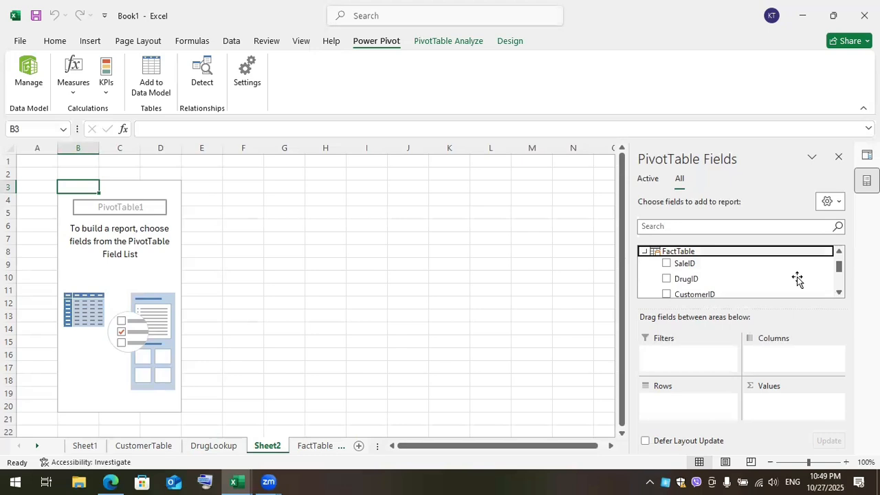
left_click(840, 287)
left_click(840, 287)
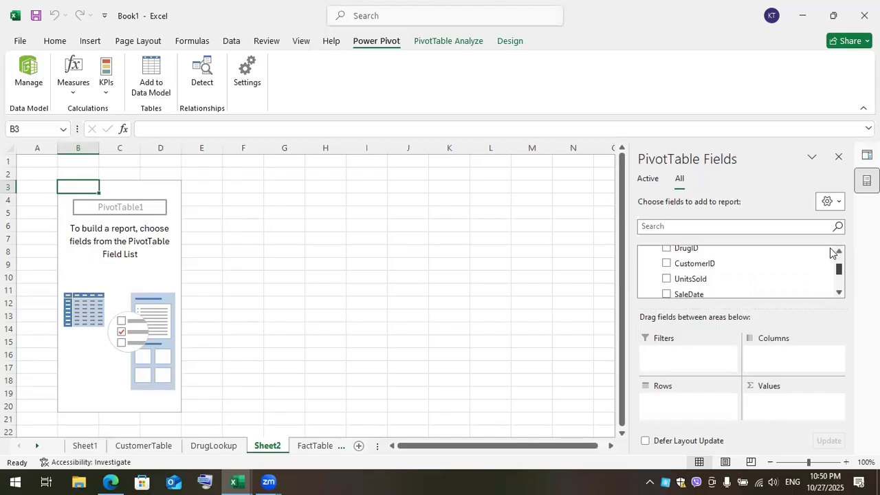
left_click(838, 253)
left_click(838, 253)
left_click(838, 253)
left_click(838, 253)
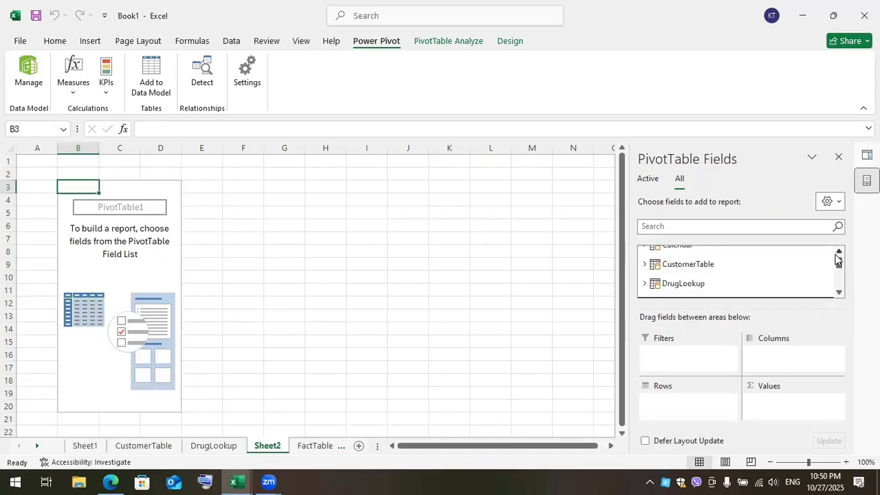
left_click(838, 253)
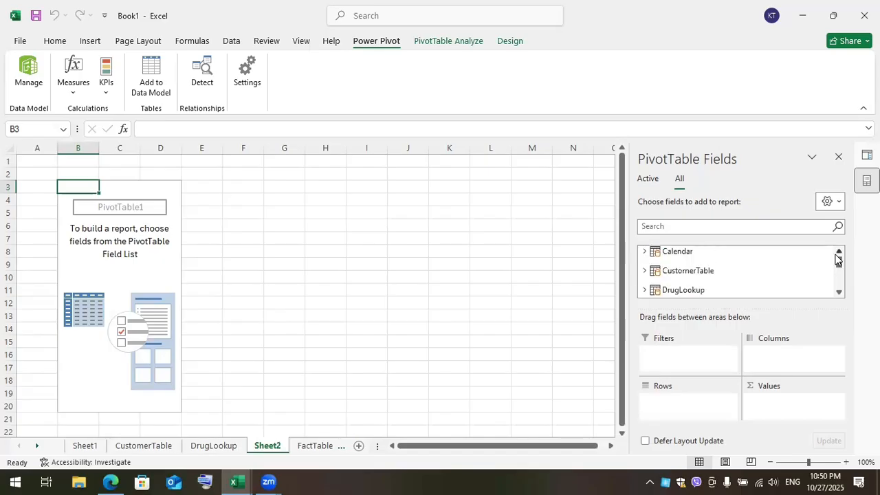
Step: Expand the Calendar table and add its Date Hierarchy to the PivotTable rows
left_click(644, 251)
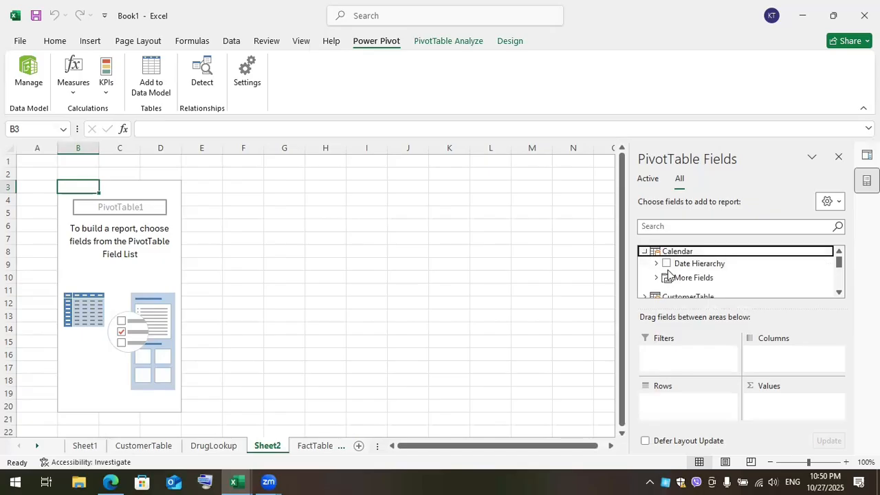
left_click(656, 264)
left_click_drag(665, 268, 697, 402)
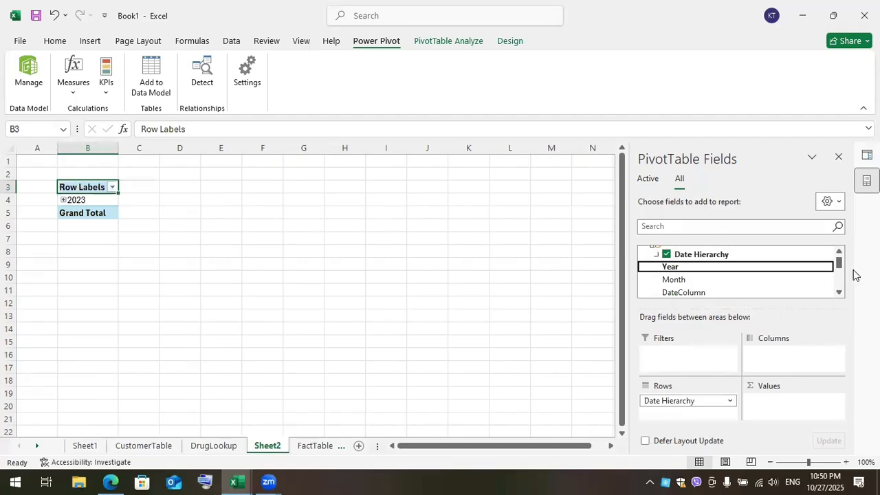
left_click_drag(838, 263, 838, 251)
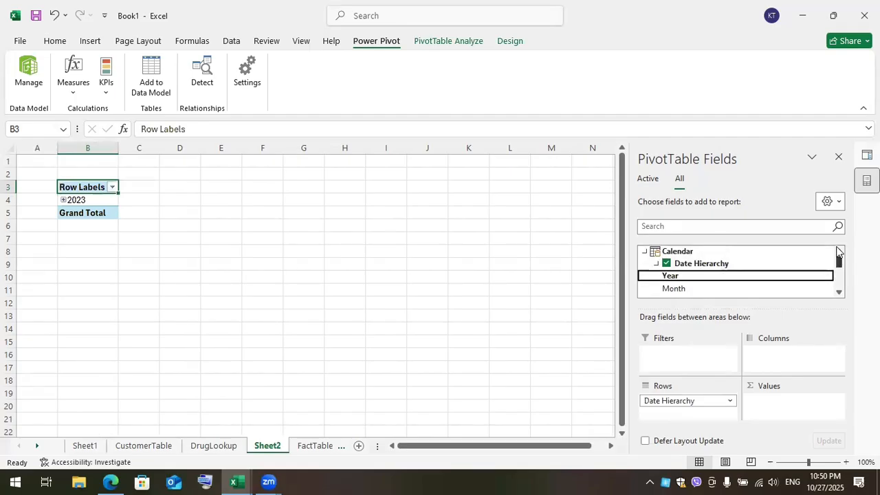
Step: Add the UnitsSold field of FactTable to the PivotTable values
left_click(645, 251)
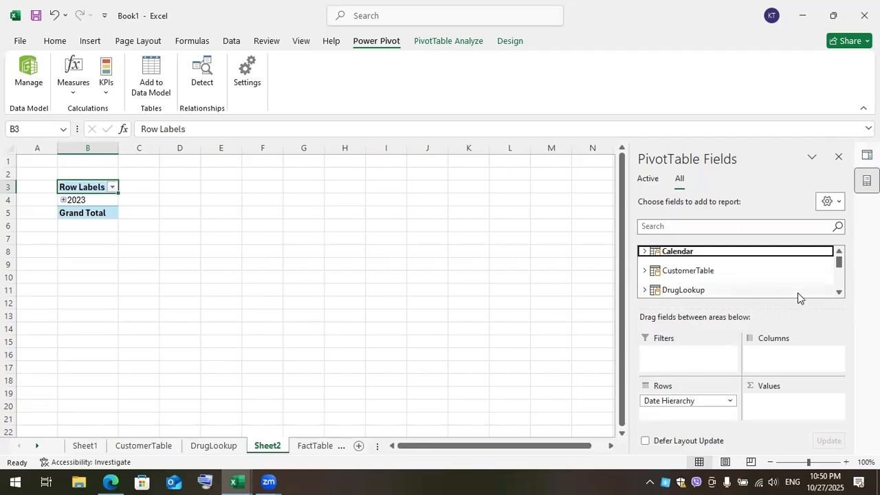
left_click(839, 293)
left_click(839, 294)
left_click(839, 294)
left_click(839, 294)
left_click(839, 294)
left_click(839, 293)
left_click(838, 293)
left_click(839, 293)
left_click_drag(690, 287, 768, 398)
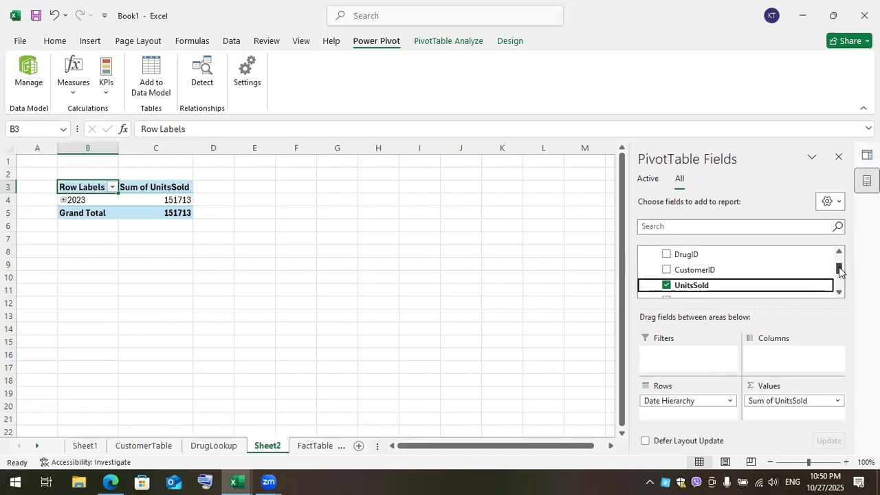
Step: Try to replace the Date Hierarchy in the PivotTable rows with only its Month level
left_click_drag(838, 267, 827, 234)
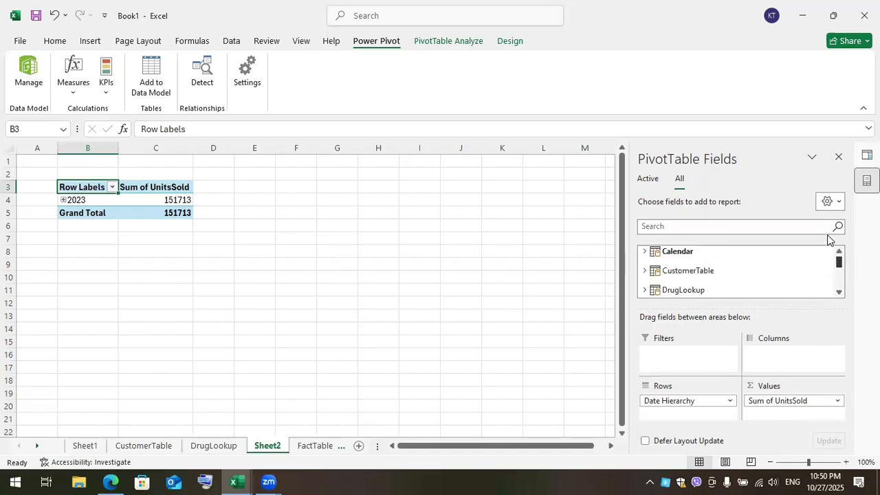
left_click(645, 252)
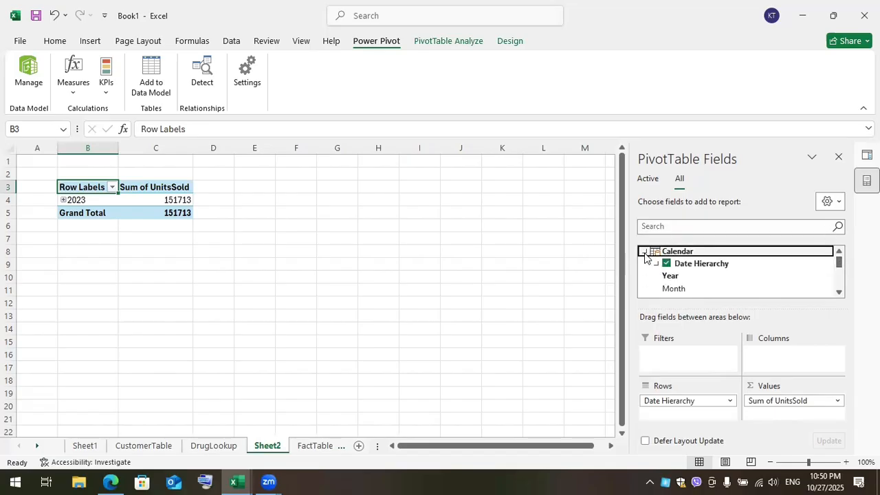
left_click(730, 403)
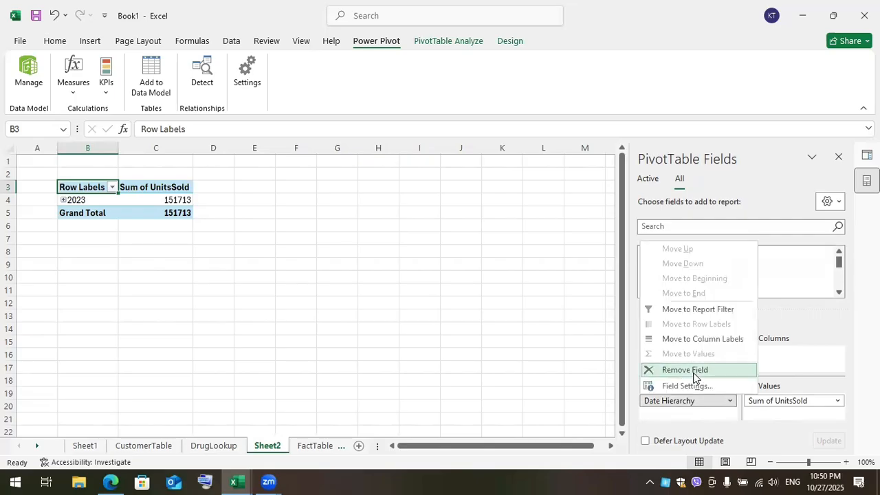
left_click(694, 372)
left_click_drag(695, 290, 686, 401)
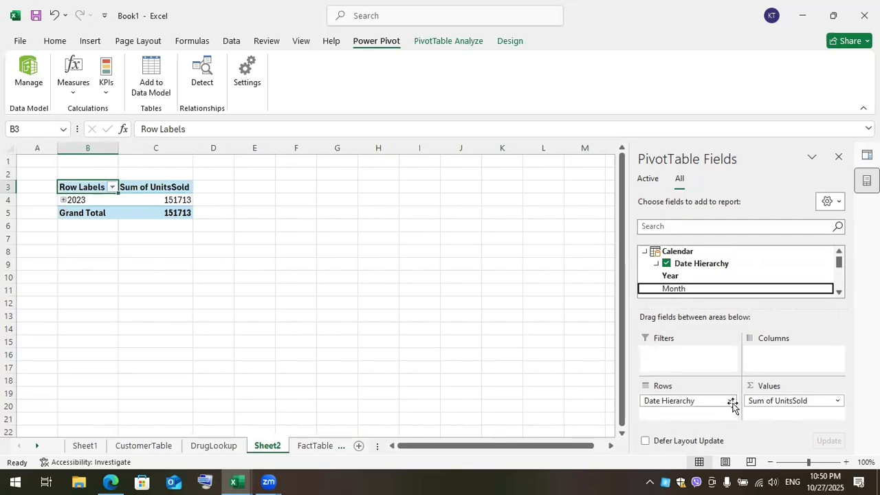
left_click(666, 264)
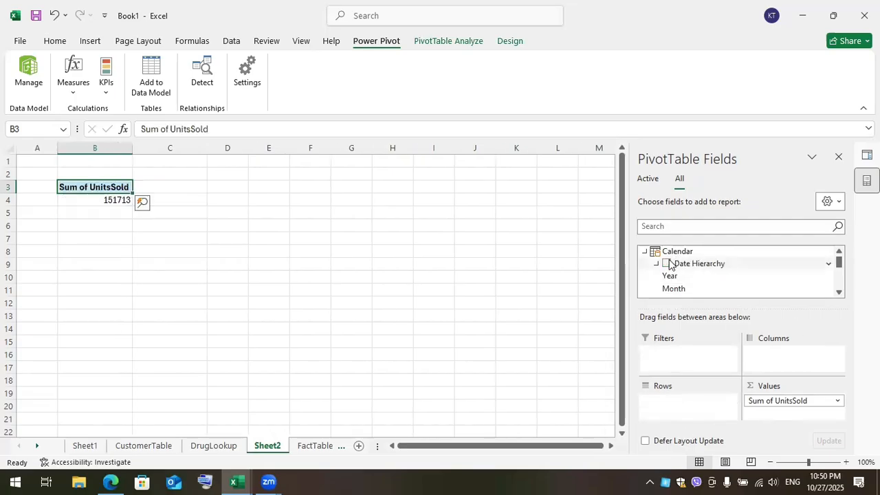
left_click_drag(697, 292, 681, 399)
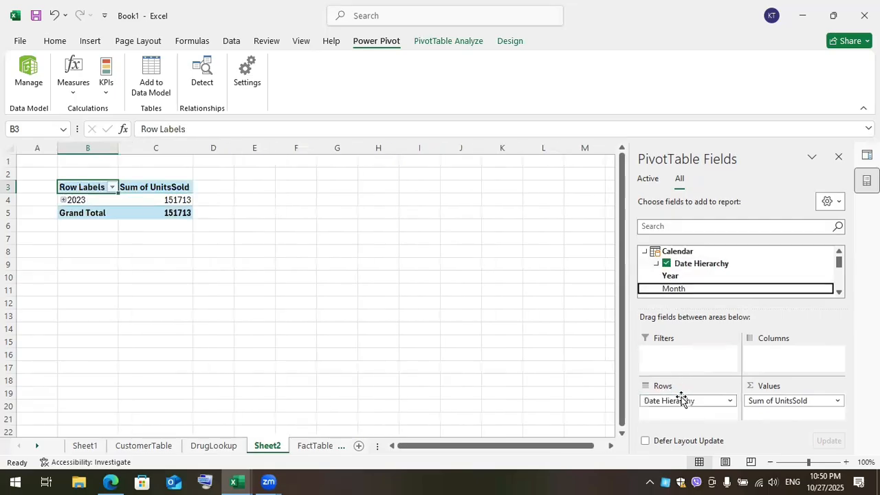
Step: Replace the Date Hierarchy in the rows with the Month field from More Fields of the Calendar table
left_click(657, 267)
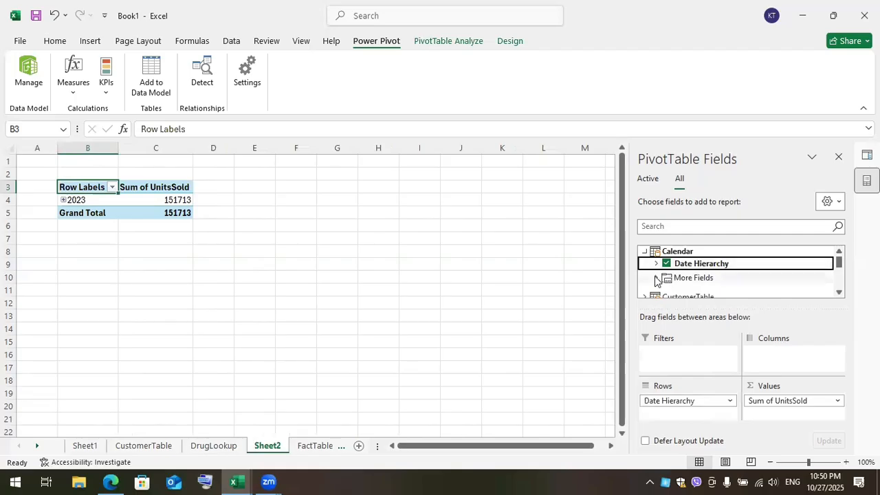
left_click(657, 278)
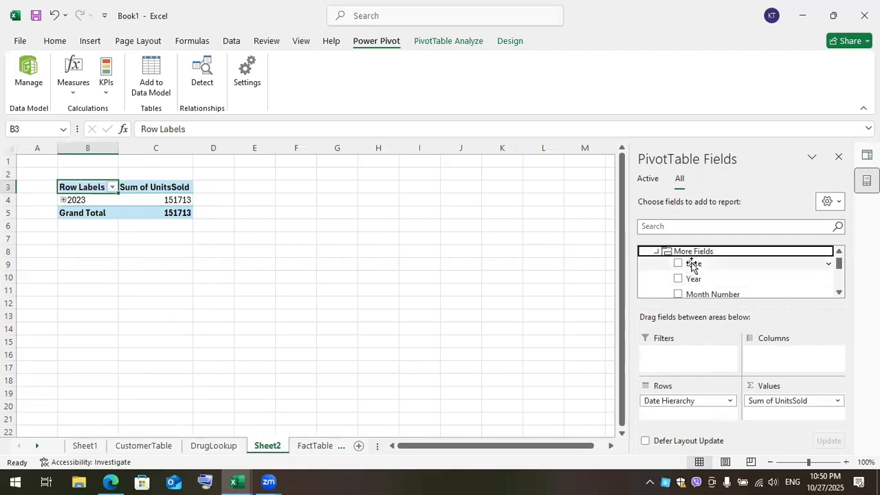
left_click(839, 252)
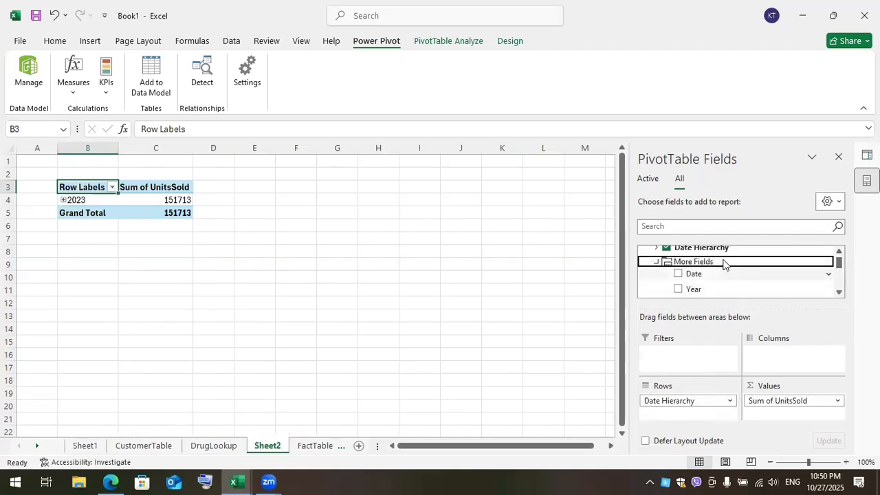
left_click(666, 249)
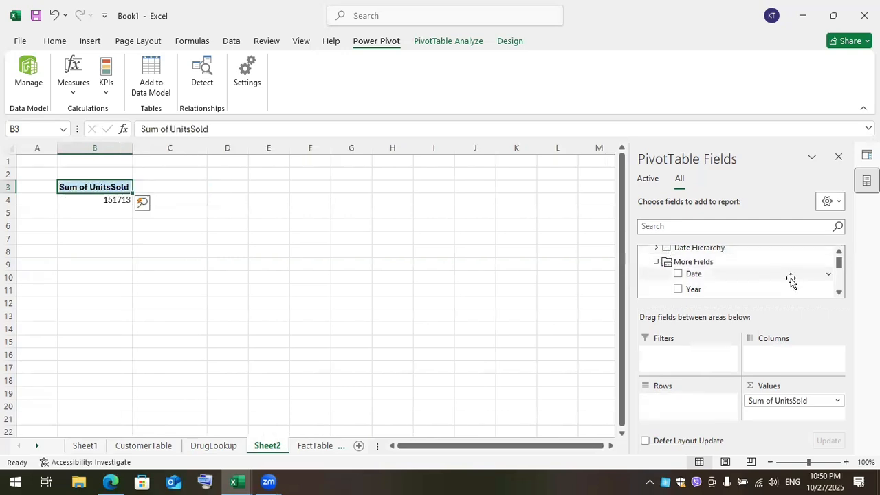
left_click(839, 292)
left_click(838, 292)
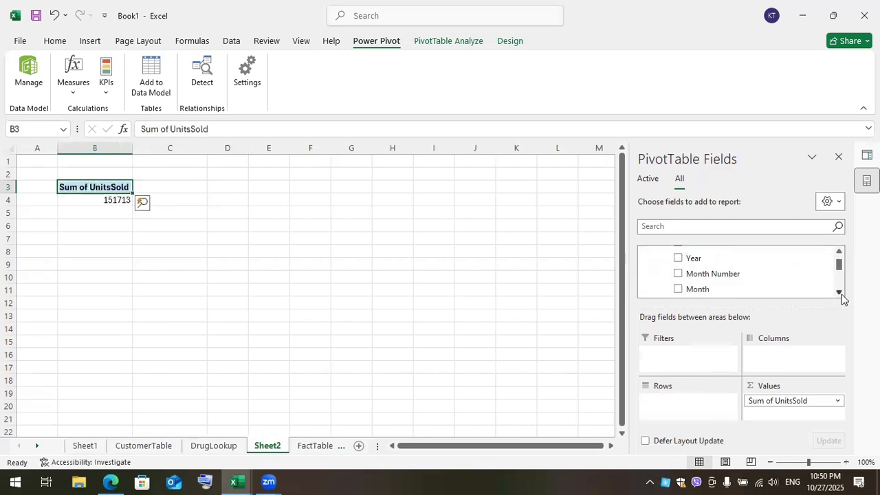
left_click_drag(715, 289, 695, 400)
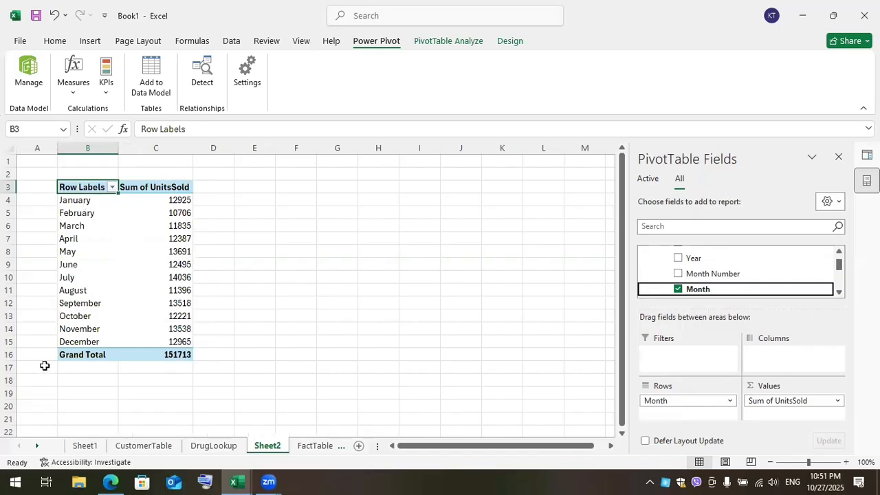
Step: Add the LastMonth measure to the PivotTable values
mouse_move(147, 315)
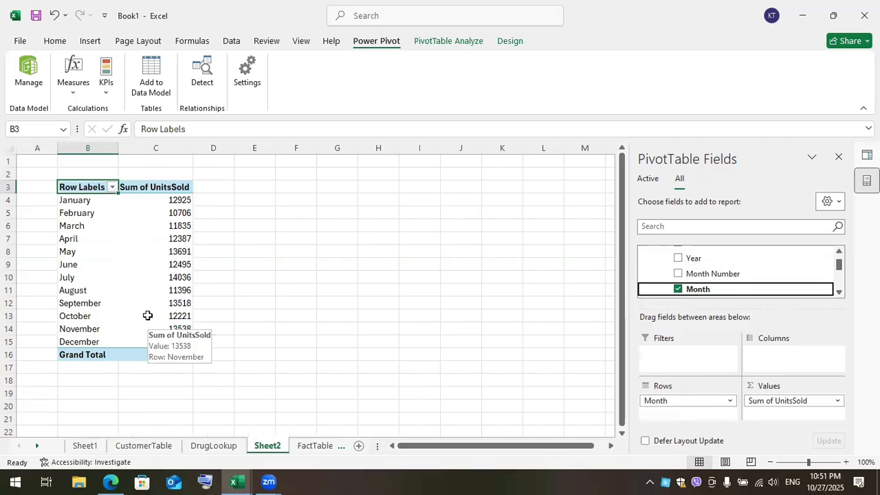
left_click_drag(840, 266, 838, 278)
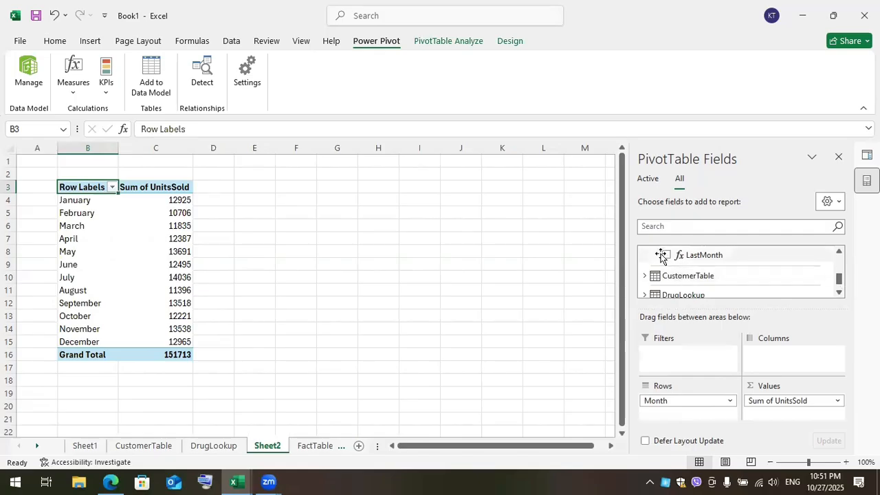
left_click(666, 256)
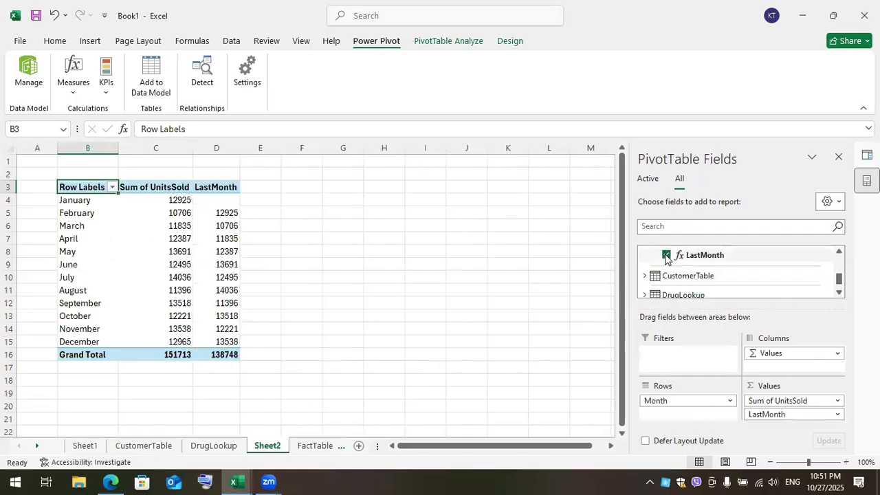
Step: Insert a Clustered Column PivotChart based on the monthly PivotTable
left_click_drag(91, 188, 227, 355)
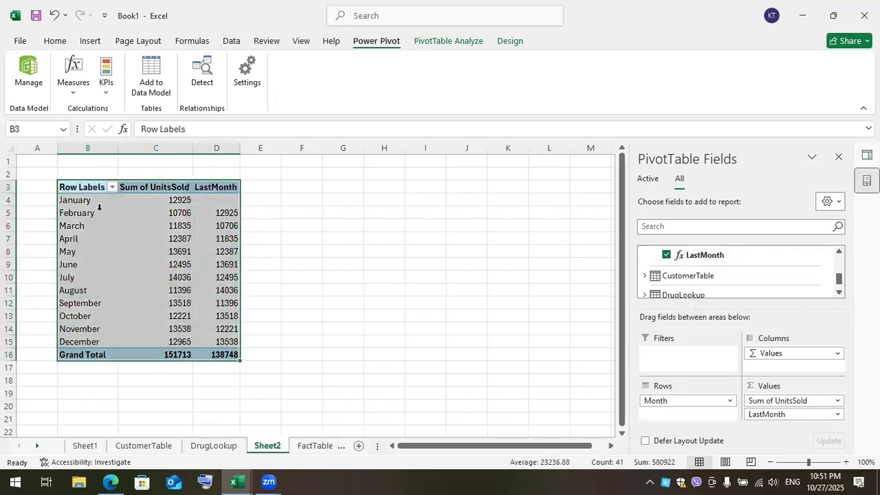
left_click(439, 39)
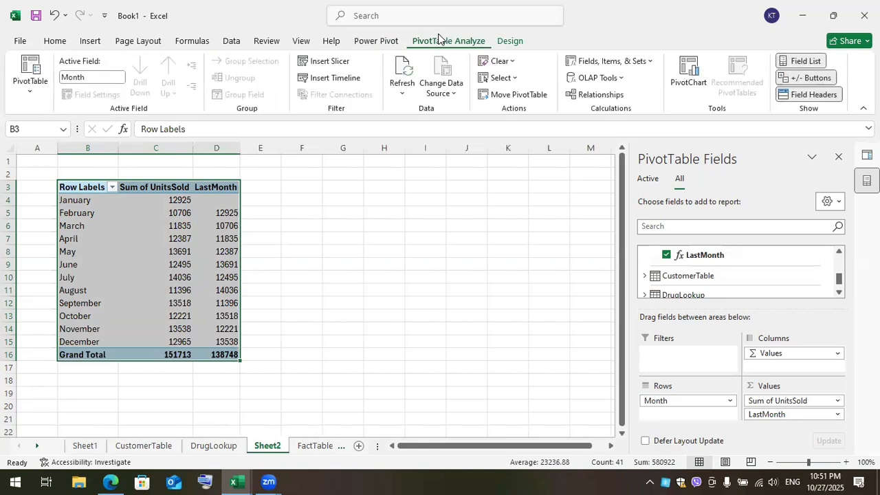
left_click(688, 77)
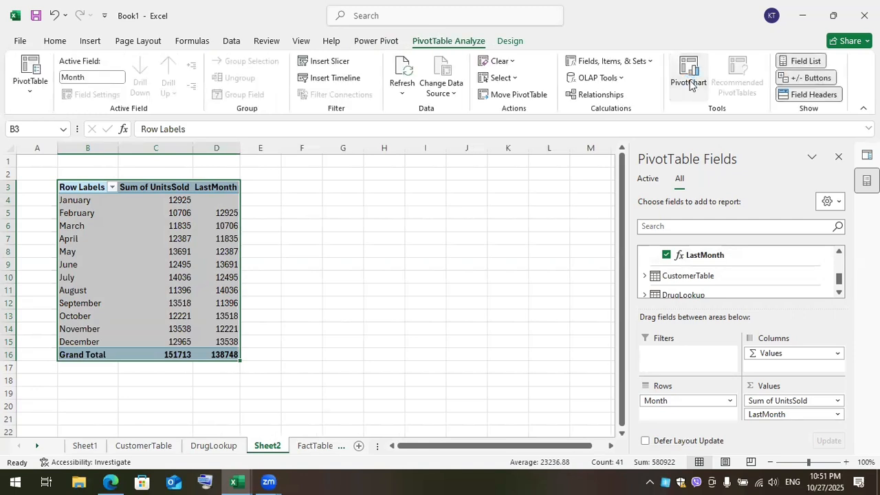
mouse_move(435, 219)
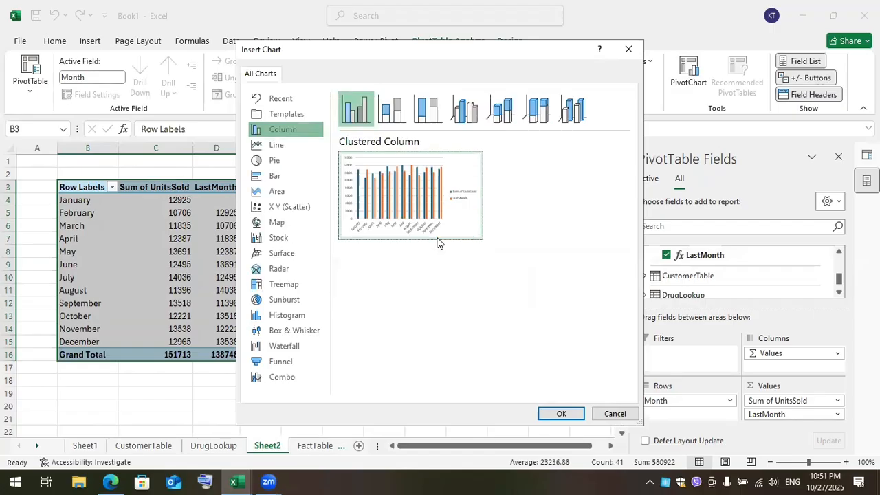
left_click(558, 412)
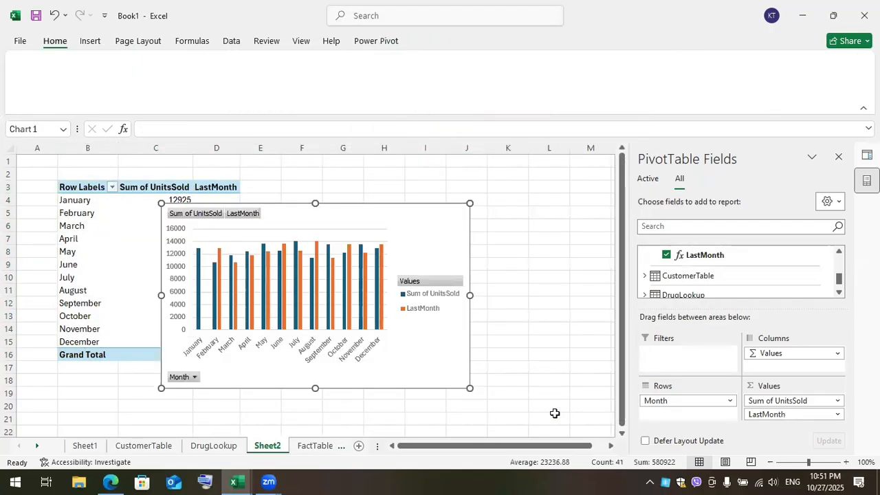
Step: Shrink the PivotChart to about 2.39 by 4.69 inches, place it beside the PivotTable and deselect it
left_click_drag(281, 206, 394, 181)
left_click_drag(278, 176, 323, 216)
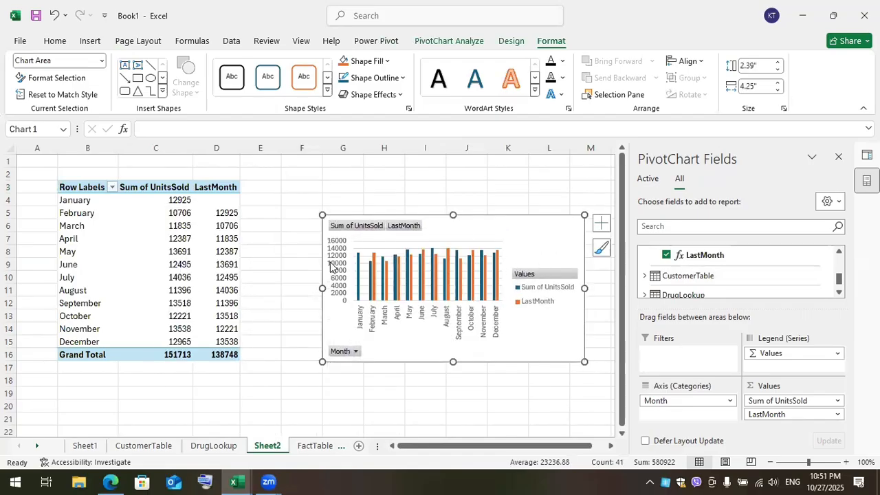
left_click_drag(320, 288, 295, 291)
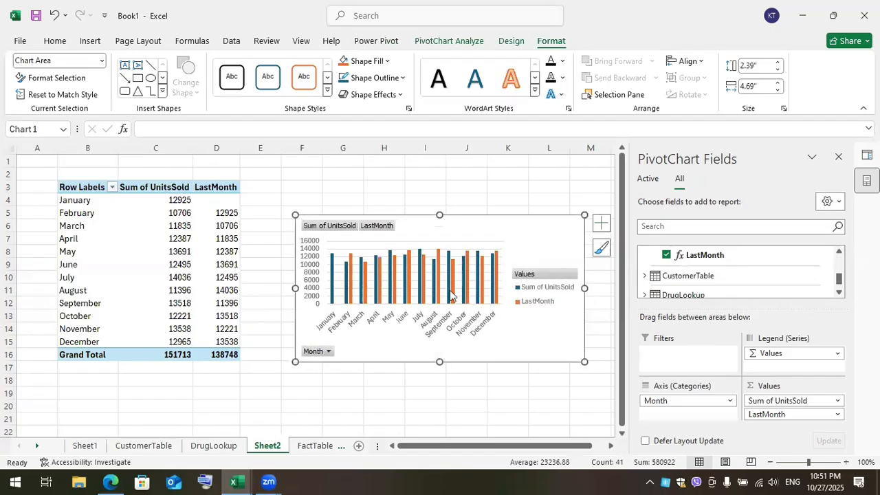
left_click_drag(408, 218, 395, 175)
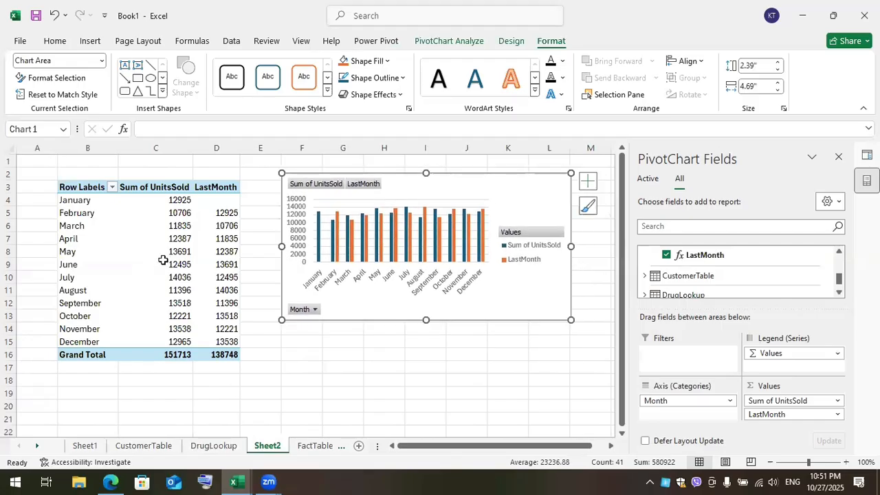
left_click(276, 398)
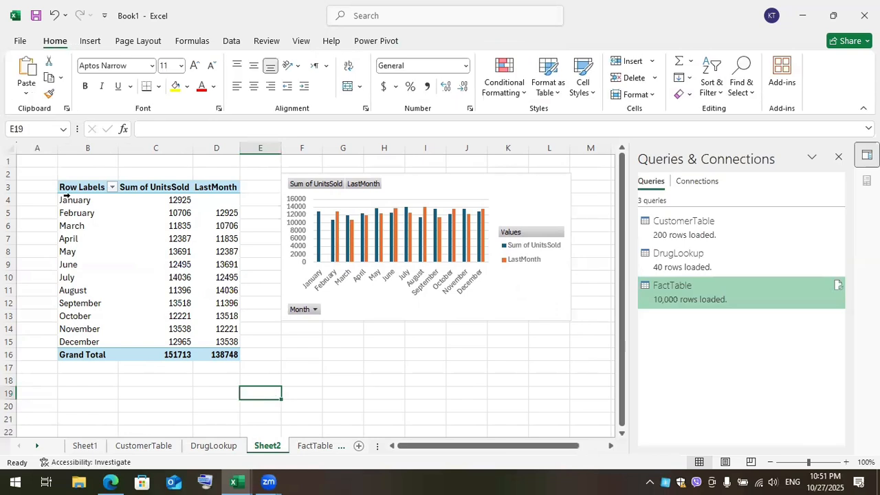
Step: Copy the whole monthly PivotTable and paste it at cell B19 of the same sheet
left_click_drag(72, 186, 222, 355)
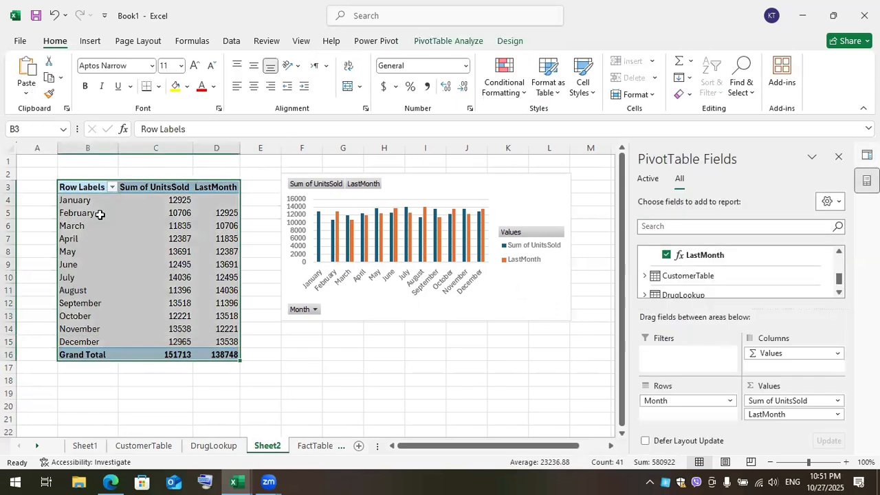
right_click(222, 356)
left_click(265, 268)
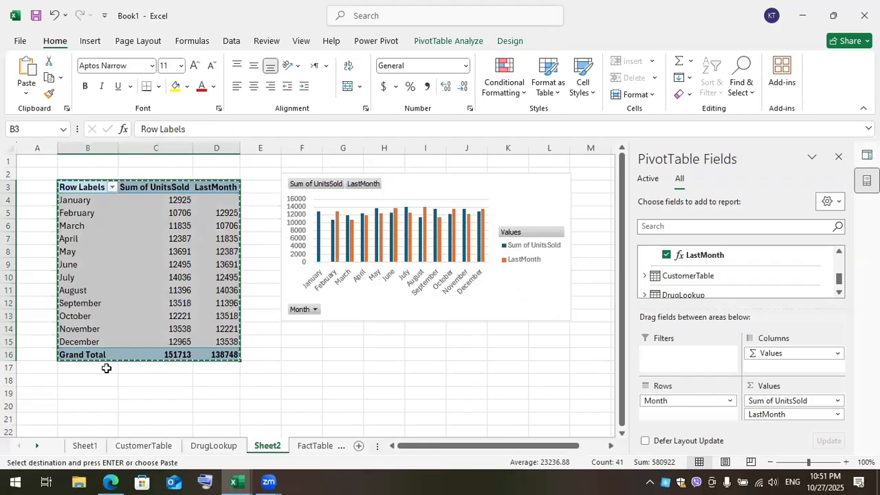
left_click(91, 397)
key("ctrl+v")
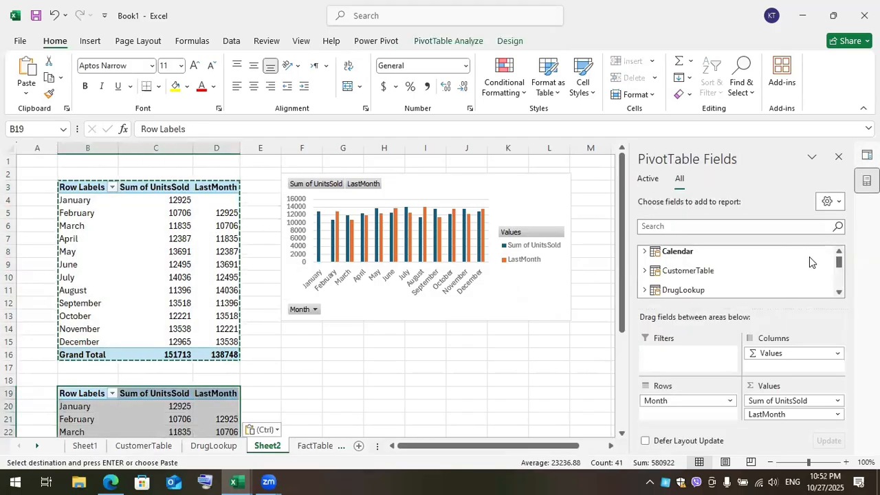
Step: Remove the Month field from the rows of the copied PivotTable
left_click(644, 252)
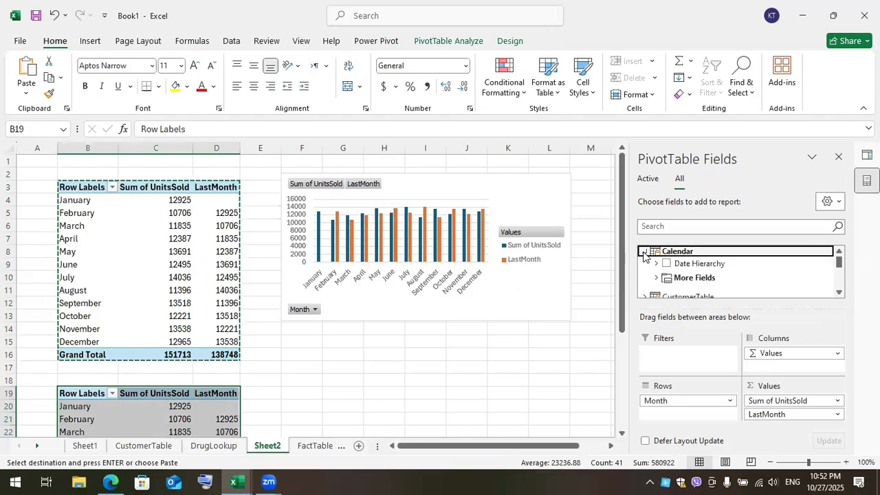
left_click(729, 404)
left_click(700, 370)
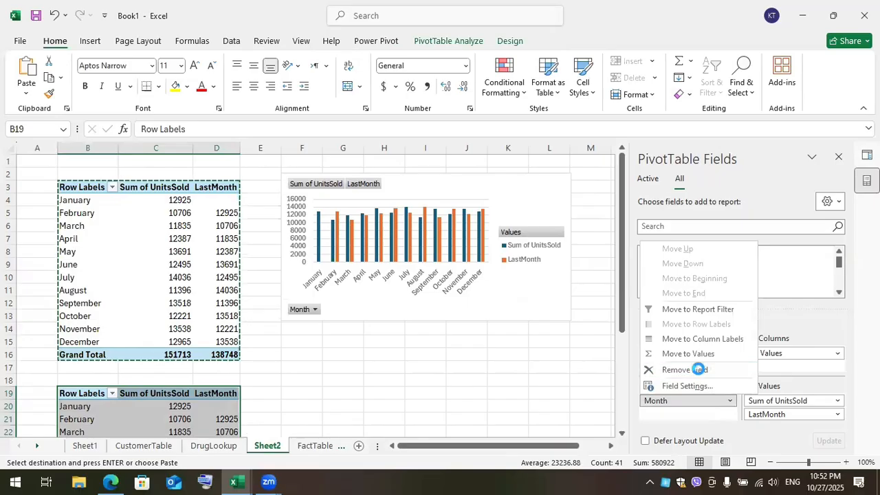
Step: Try adding the DrugID field from FactTable to the copied PivotTable
scroll(839, 283, "down", 5)
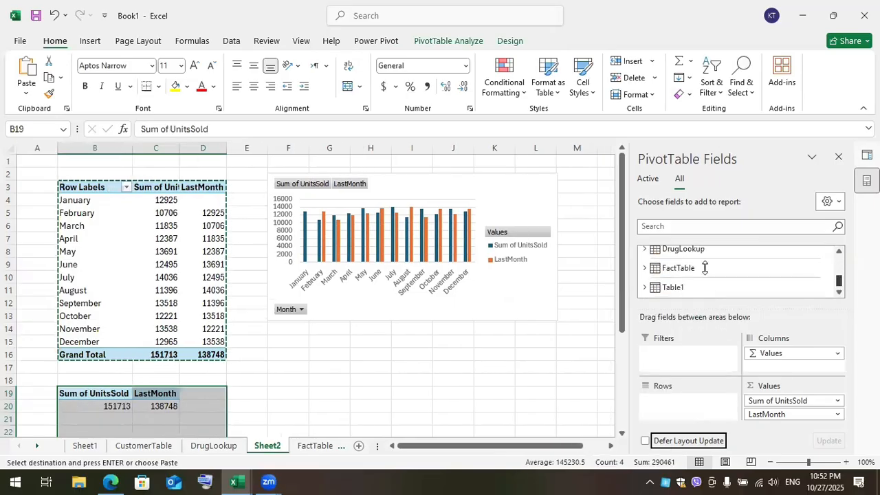
left_click(644, 268)
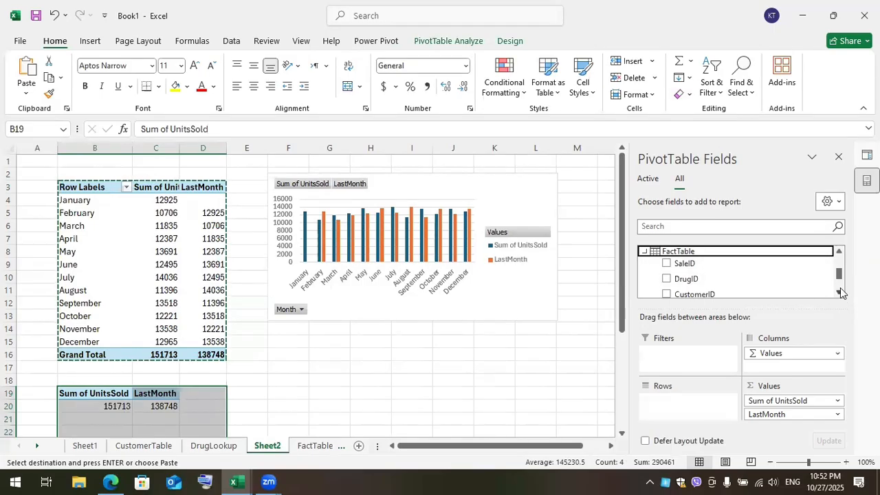
left_click(643, 252)
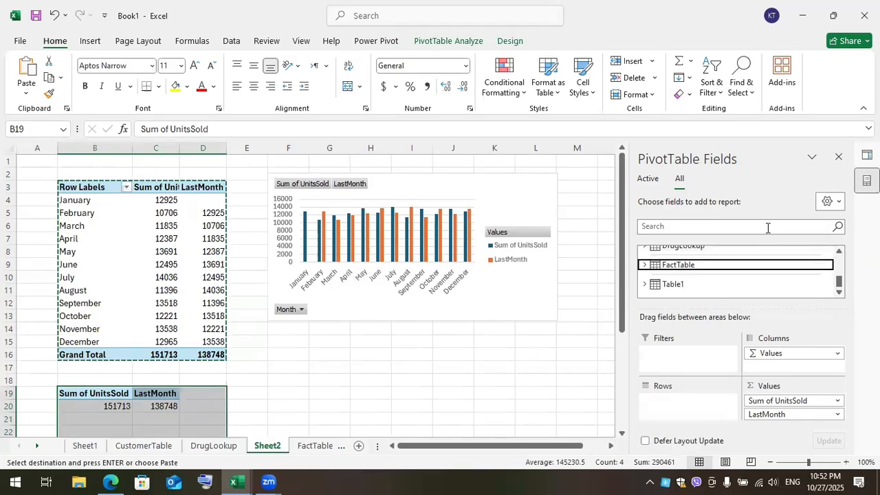
mouse_move(839, 287)
left_mouse_down()
mouse_move(838, 266)
mouse_move(839, 278)
left_mouse_up()
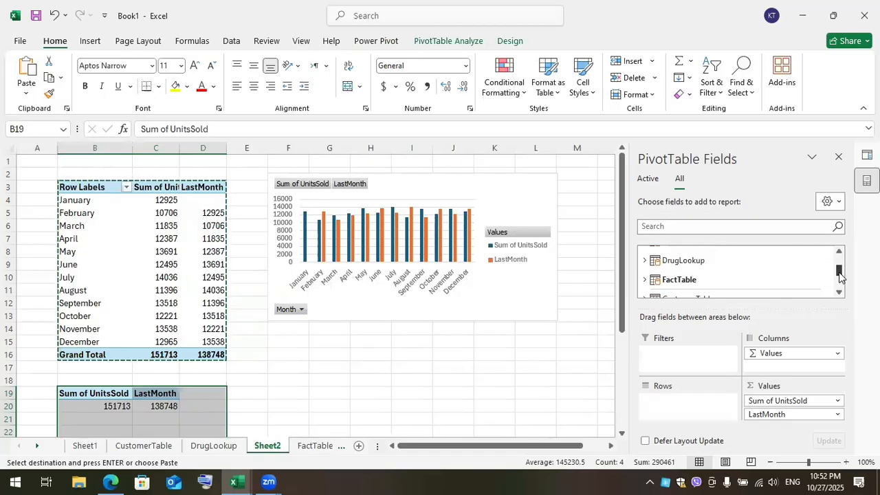
left_click(645, 279)
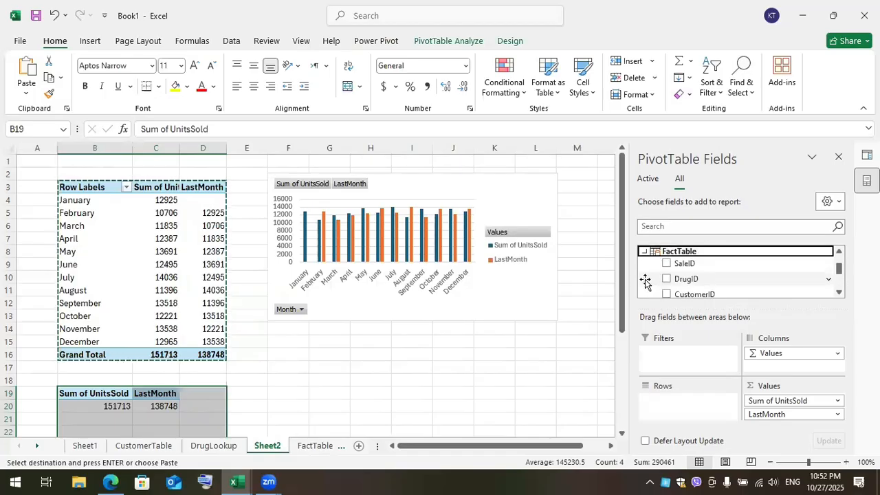
left_click(839, 292)
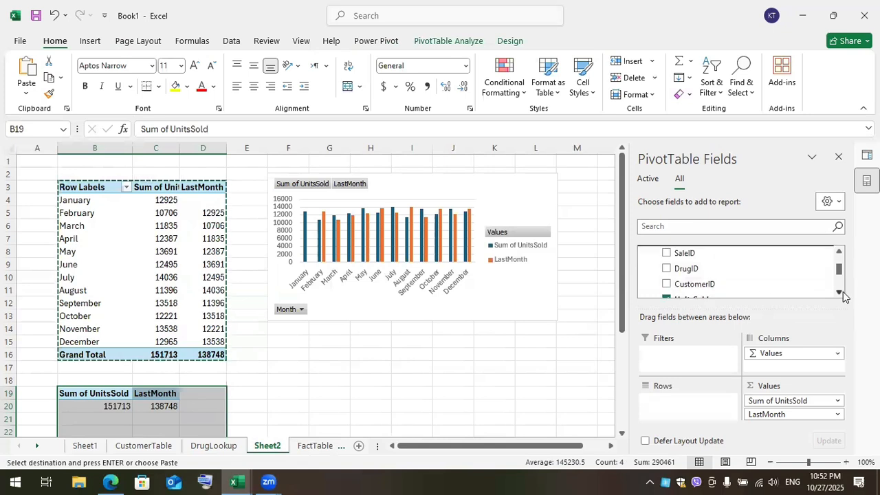
left_click(666, 268)
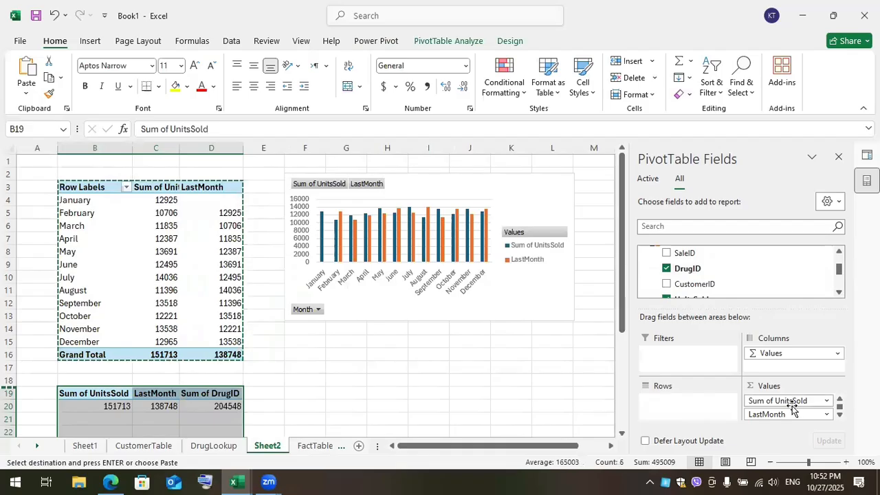
left_click(666, 268)
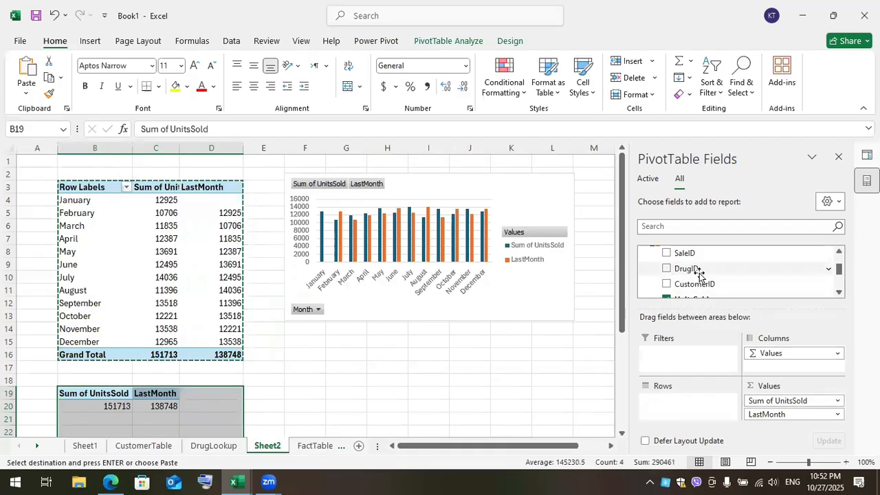
Step: Remove all value fields from the copied PivotTable
left_click(834, 355)
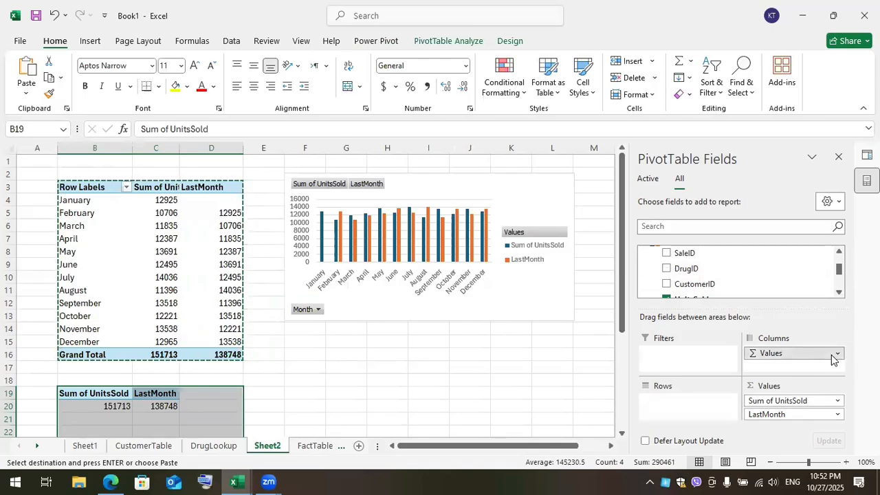
left_click(790, 322)
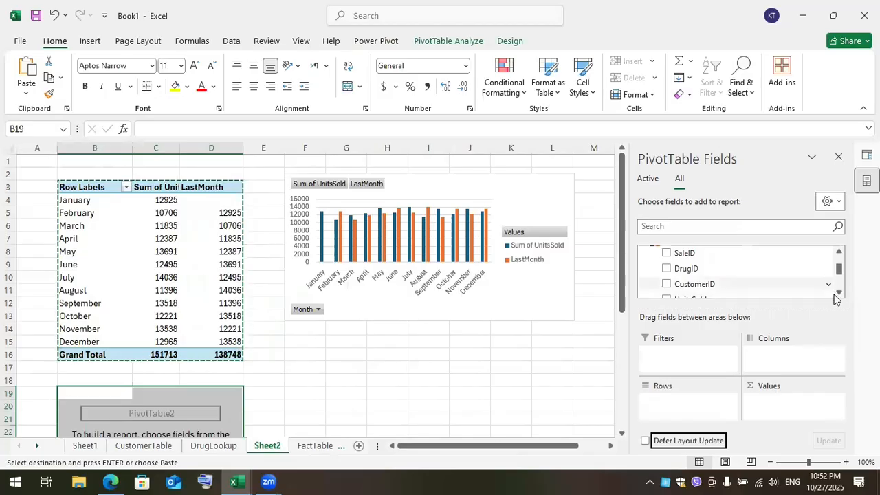
Step: Put DrugID in the copied PivotTable's rows and replace it with the DrugName field from DrugLookup
left_click_drag(693, 269, 680, 406)
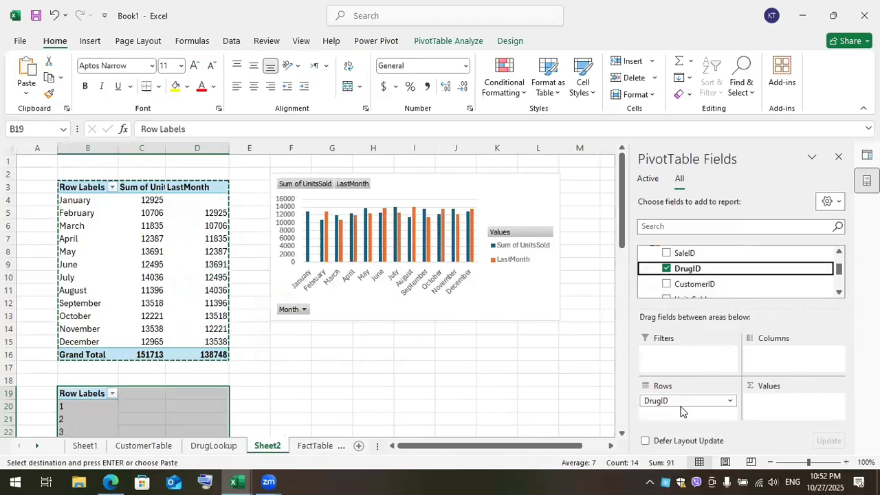
left_click(666, 269)
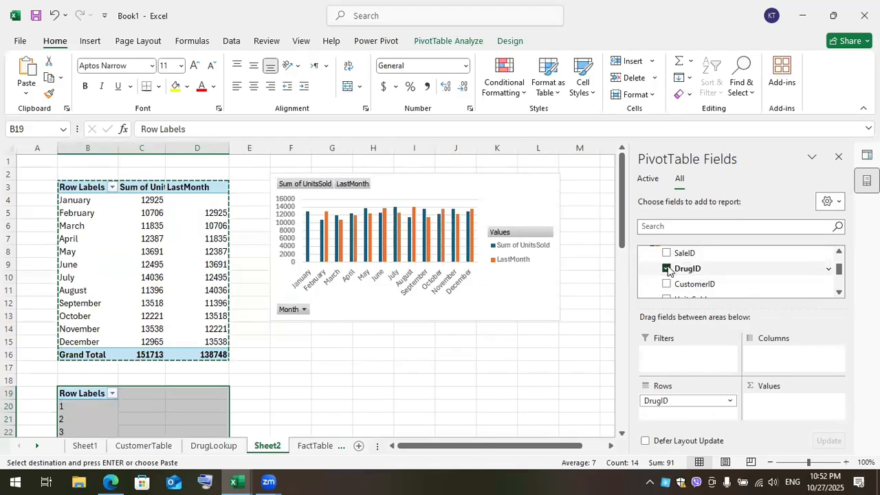
left_click_drag(838, 275, 838, 266)
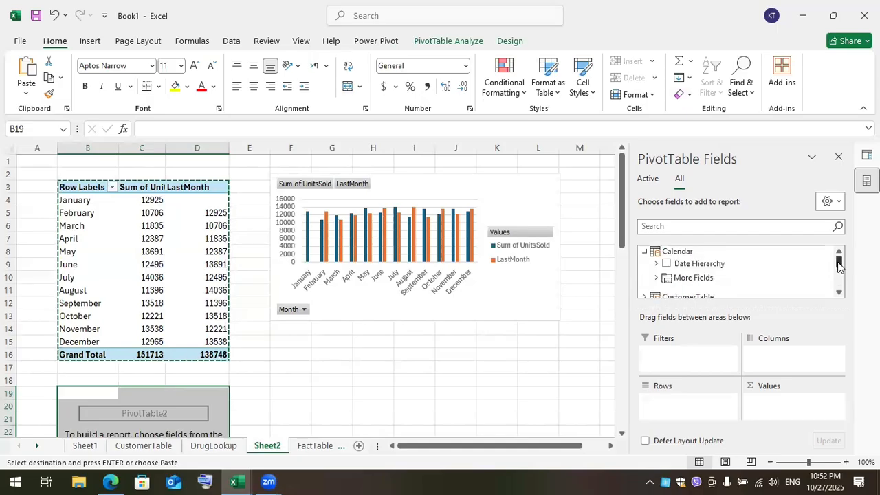
scroll(839, 266, "down", 3)
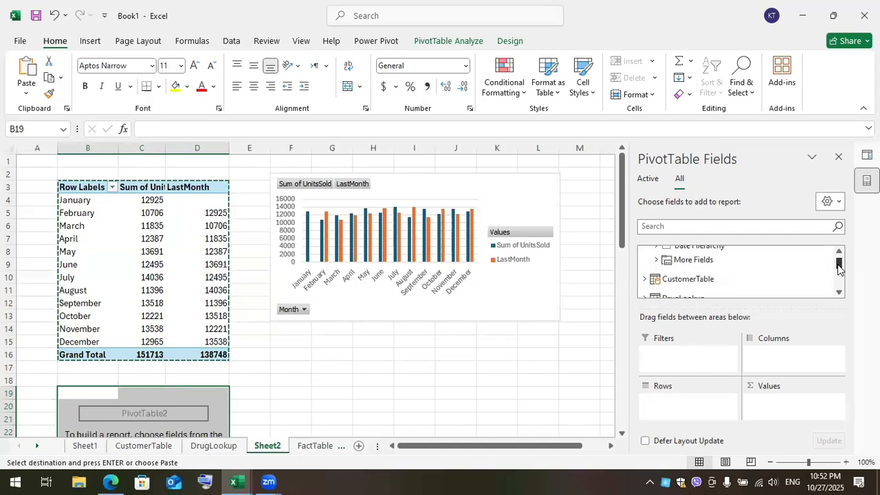
left_click(644, 271)
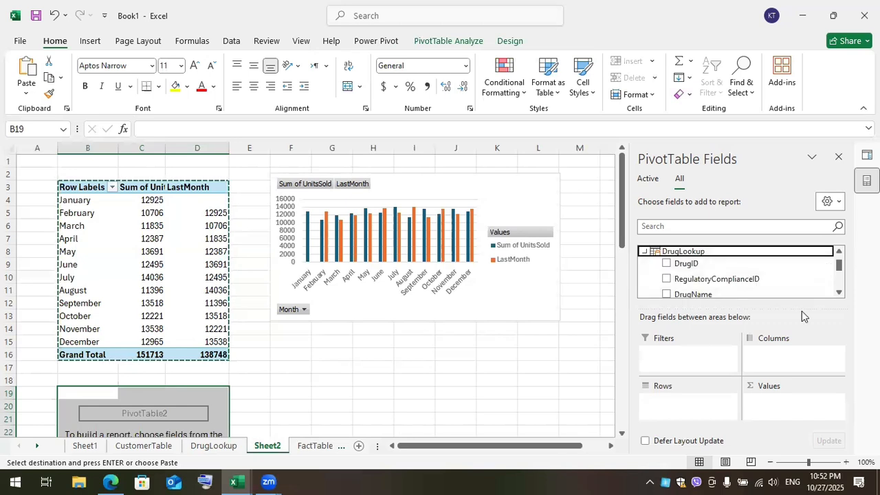
left_click_drag(691, 295, 686, 403)
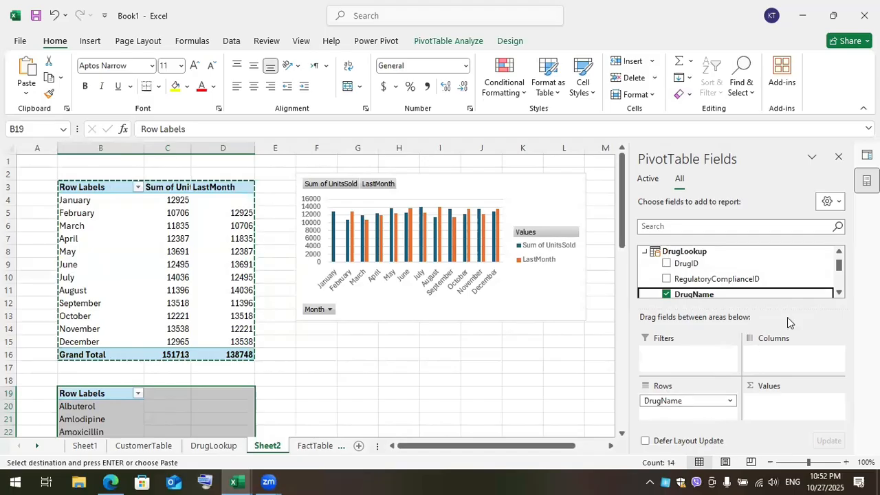
Step: Add the UnitsSold field from FactTable to the values of the drug name PivotTable
left_click(838, 294)
left_click(839, 294)
left_click(838, 295)
left_click(838, 294)
left_click(838, 294)
left_click(839, 295)
left_click(839, 294)
left_click(838, 294)
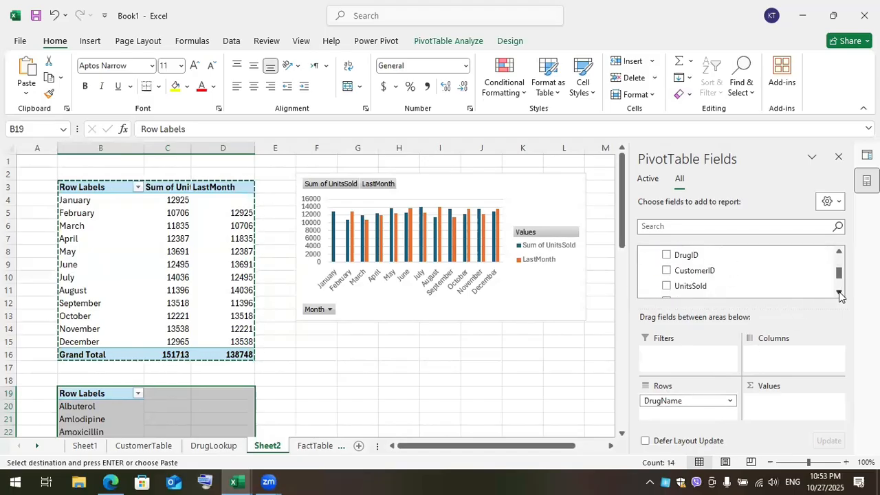
left_click(838, 294)
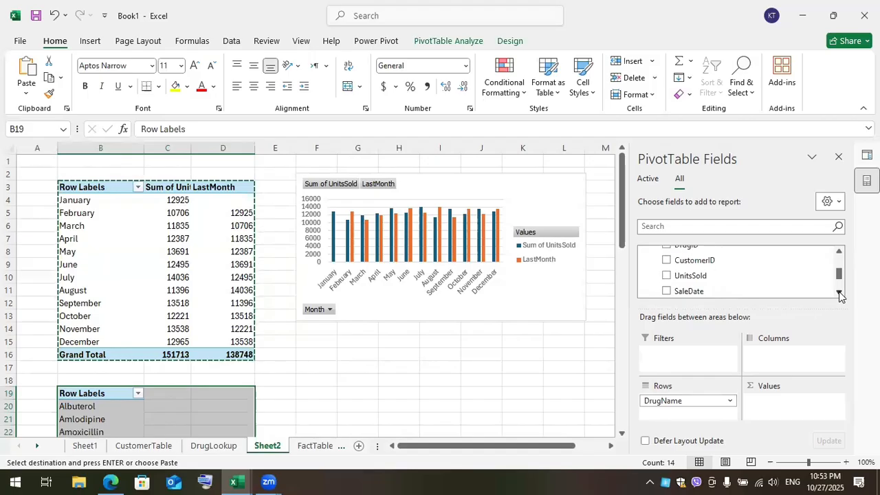
left_click(838, 252)
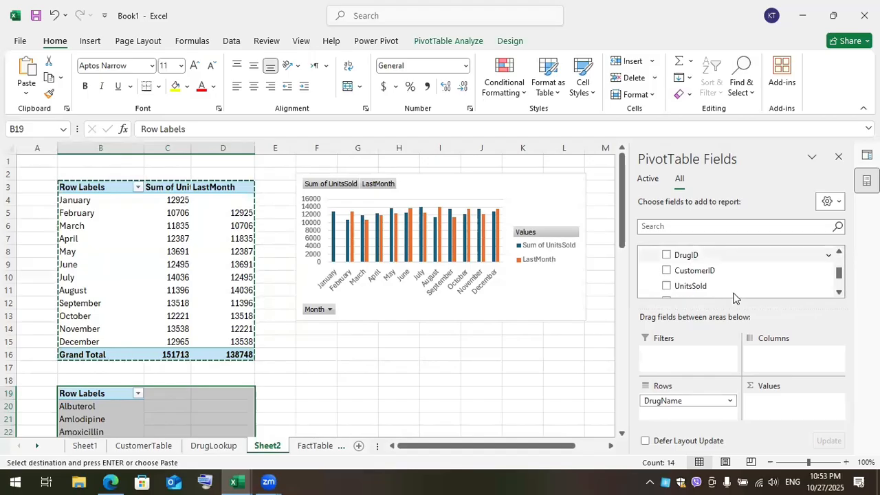
left_click_drag(711, 285, 788, 403)
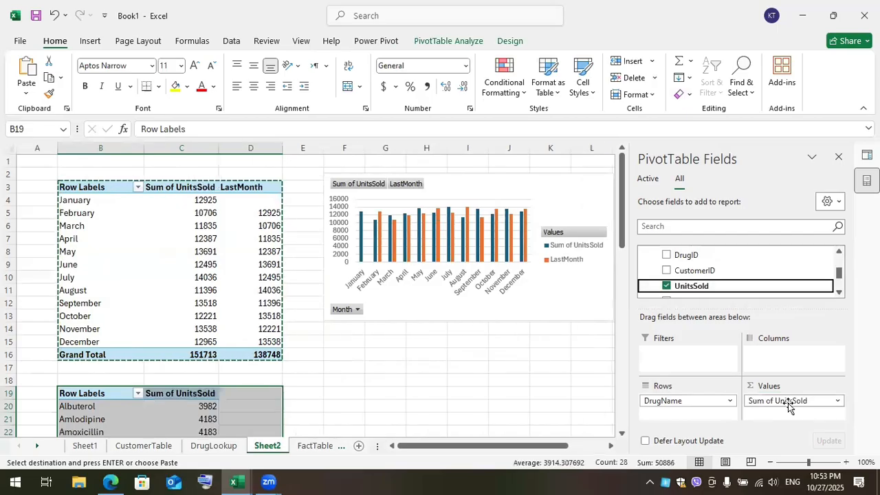
Step: Look over the drug name PivotTable and cancel the pending copy of the monthly PivotTable
left_click_drag(626, 237, 633, 298)
left_click(352, 250)
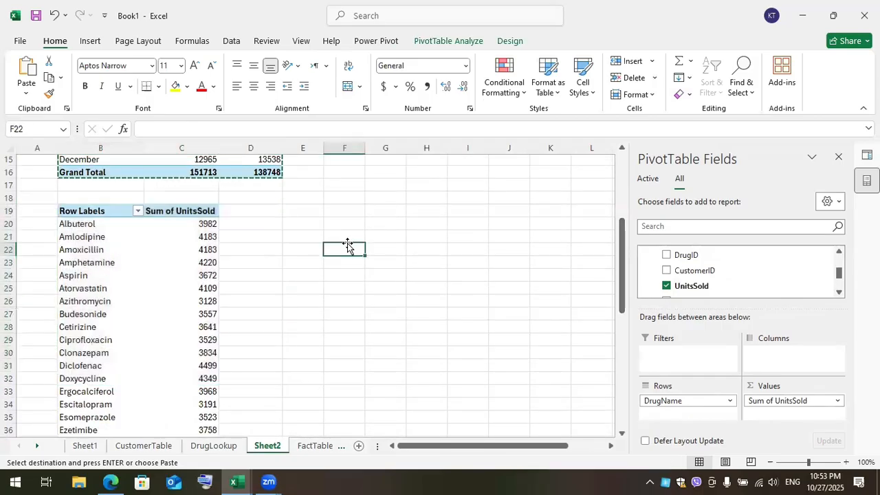
left_click_drag(71, 210, 194, 406)
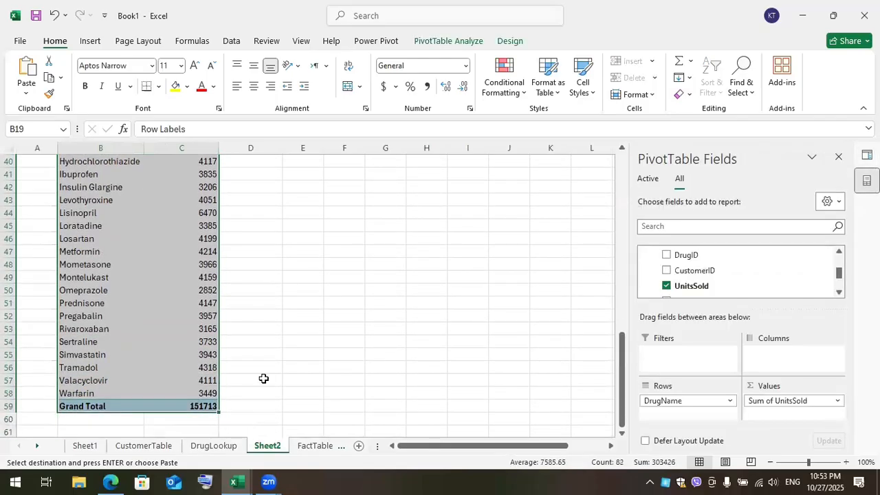
scroll(263, 378, "up", 11)
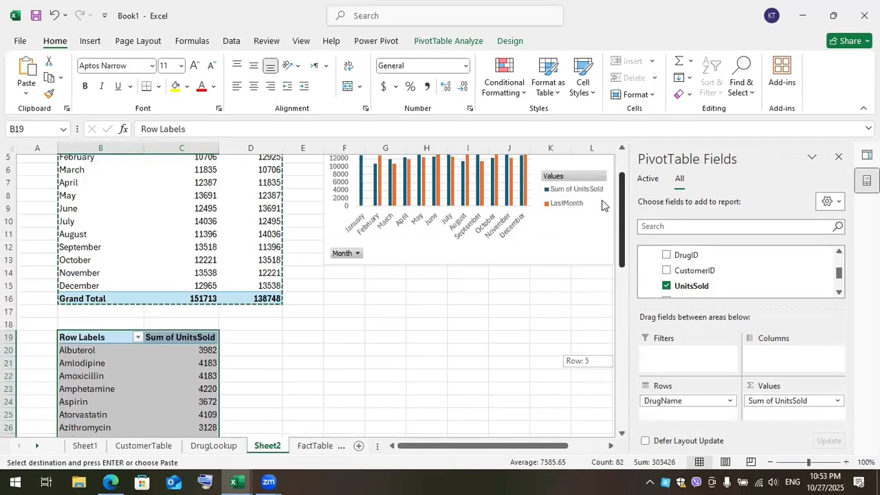
scroll(605, 227, "down", 2)
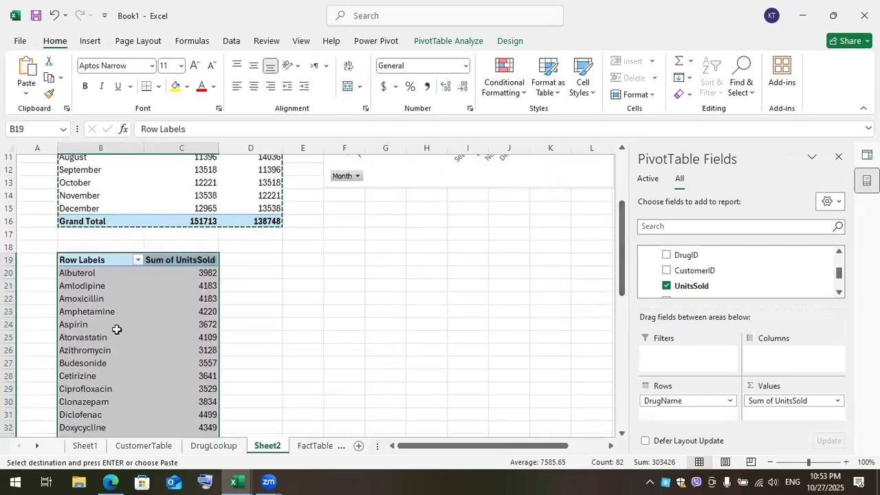
left_click(443, 41)
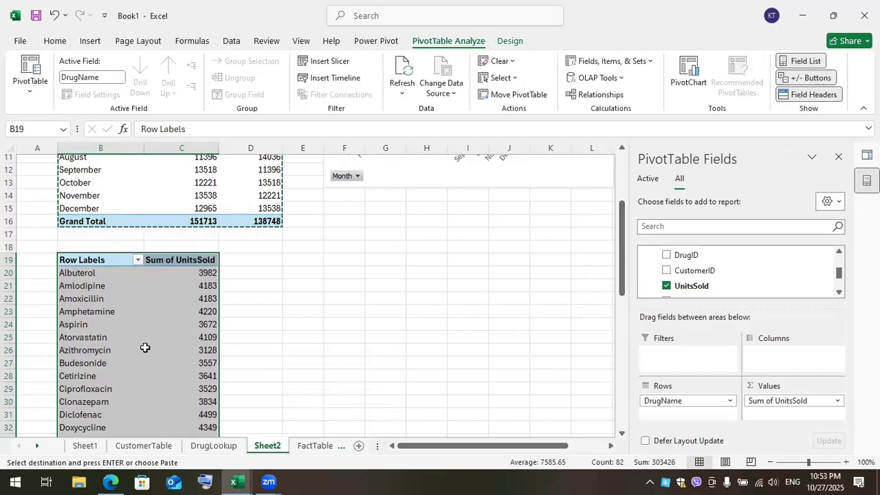
left_click(129, 363)
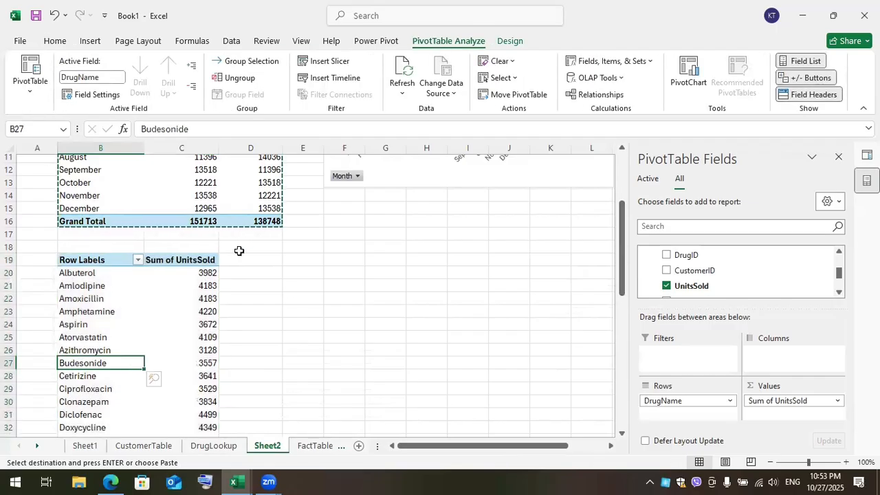
key("Escape")
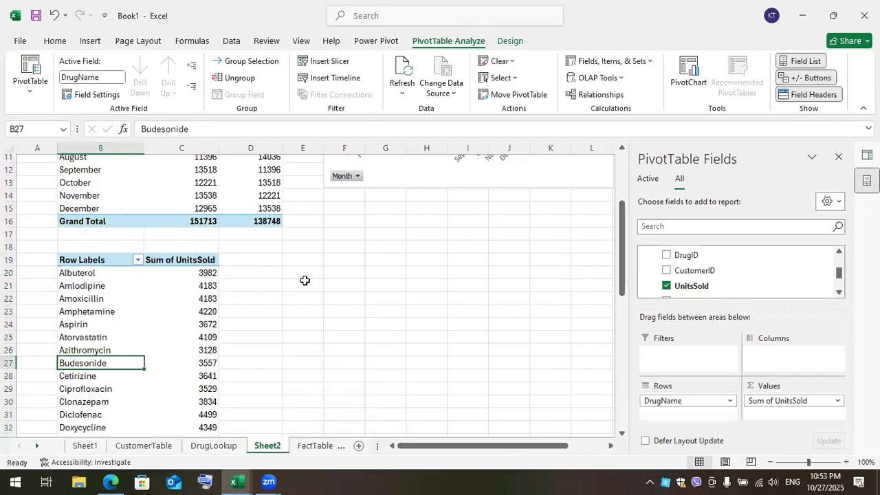
Step: Insert a Clustered Column PivotChart based on the whole drug name PivotTable
left_click_drag(69, 263, 188, 403)
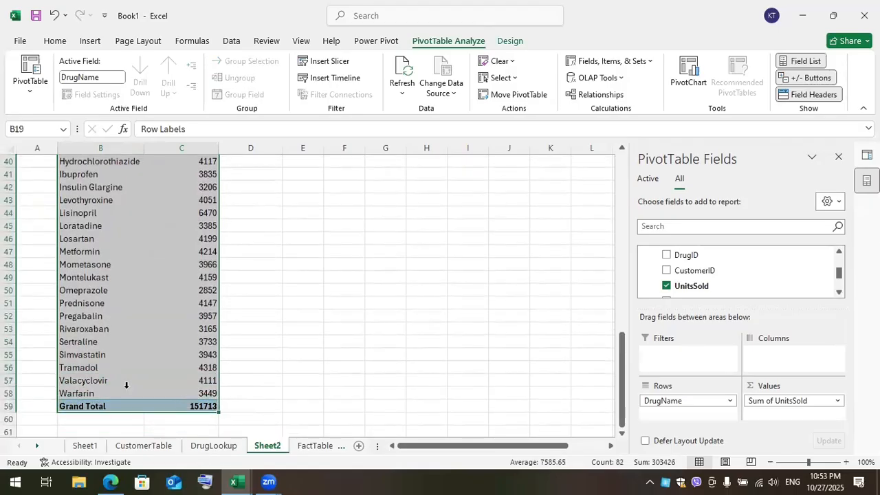
left_click_drag(617, 382, 628, 248)
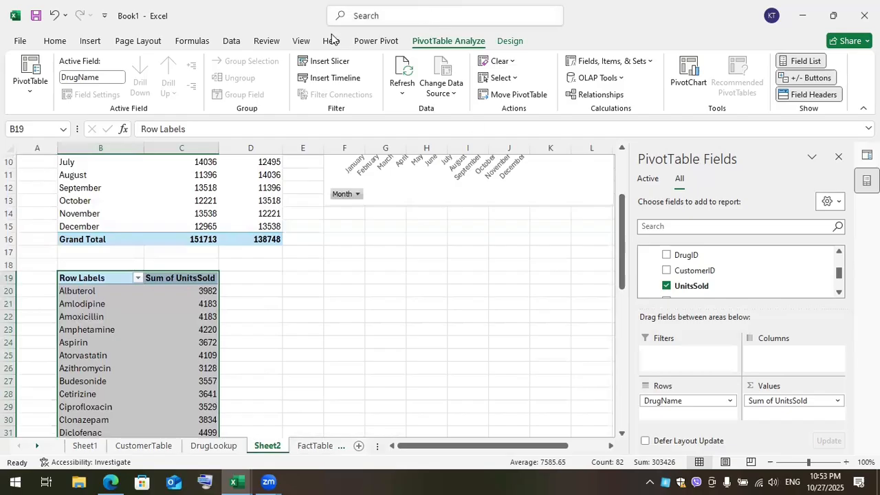
left_click(695, 90)
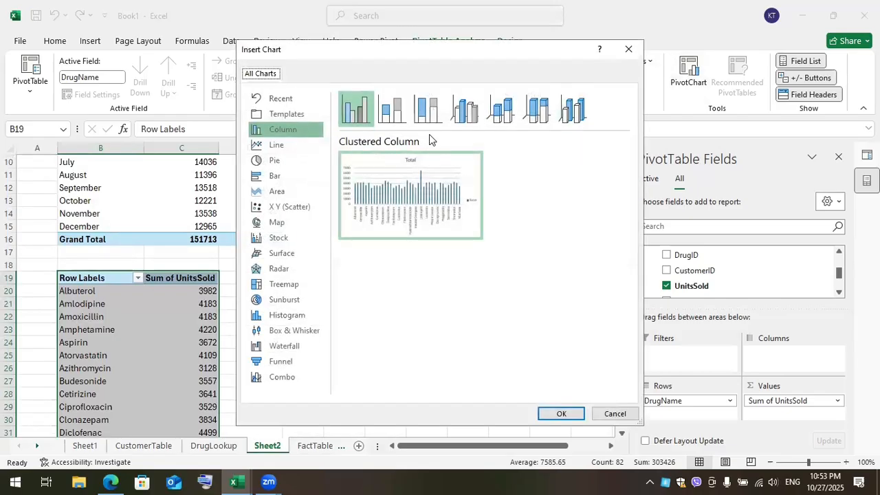
mouse_move(435, 235)
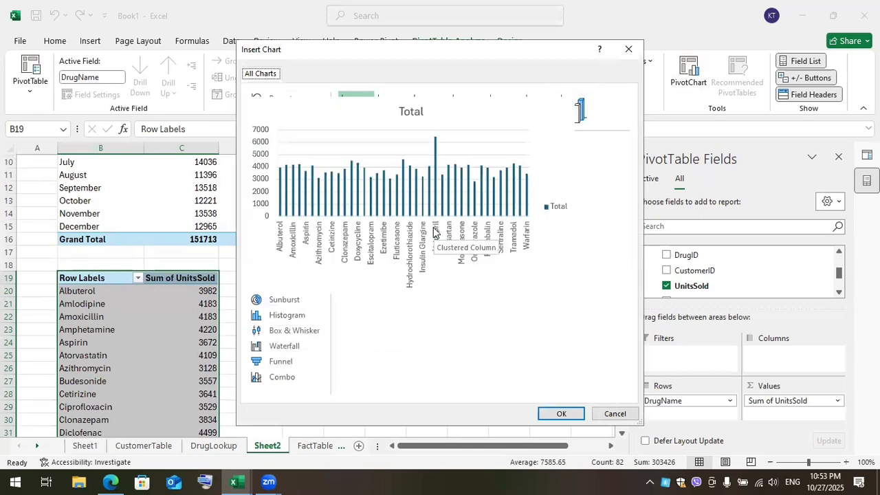
left_click(561, 413)
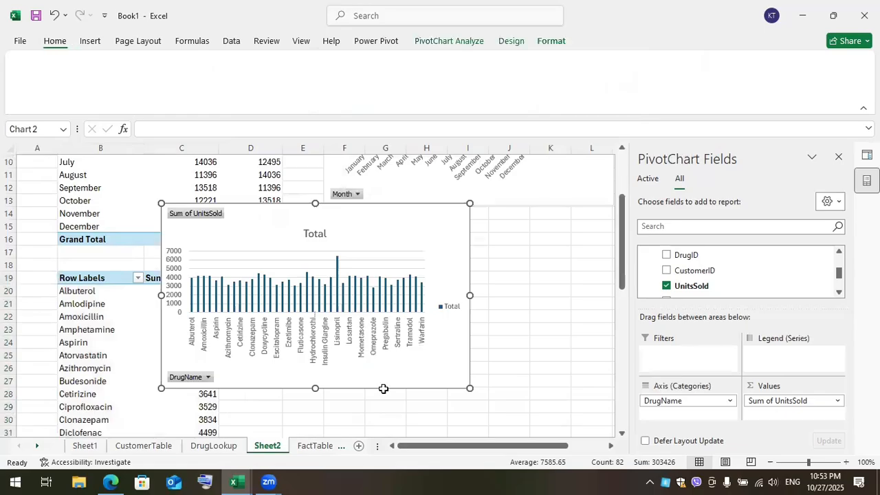
Step: Place the drug name PivotChart directly below the monthly chart and narrow it to line up with that chart's width
left_click_drag(233, 236, 393, 253)
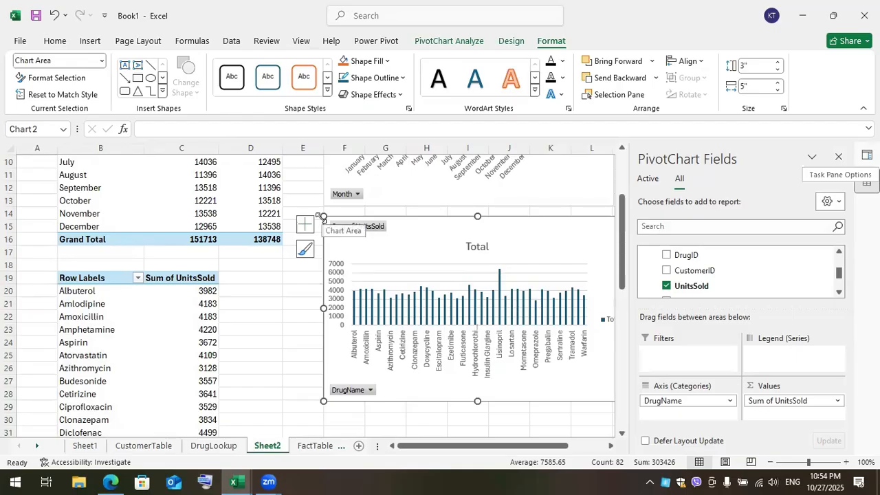
left_click(797, 463)
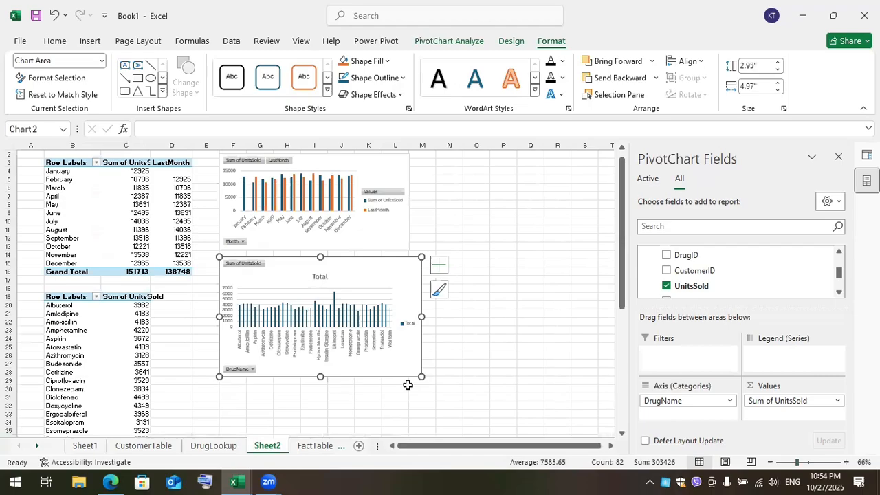
left_click_drag(421, 317, 408, 317)
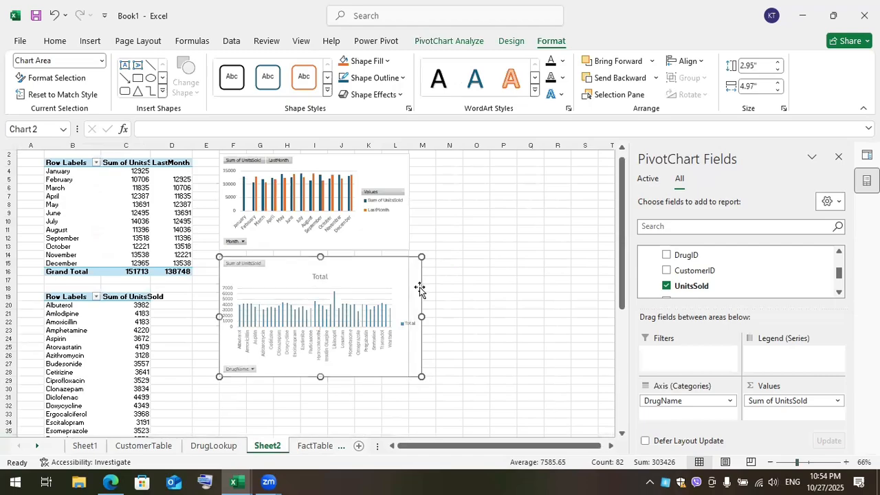
Step: Insert a slicer for the Calendar Month field on the drug name PivotChart and place it beside the monthly chart
left_click(475, 297)
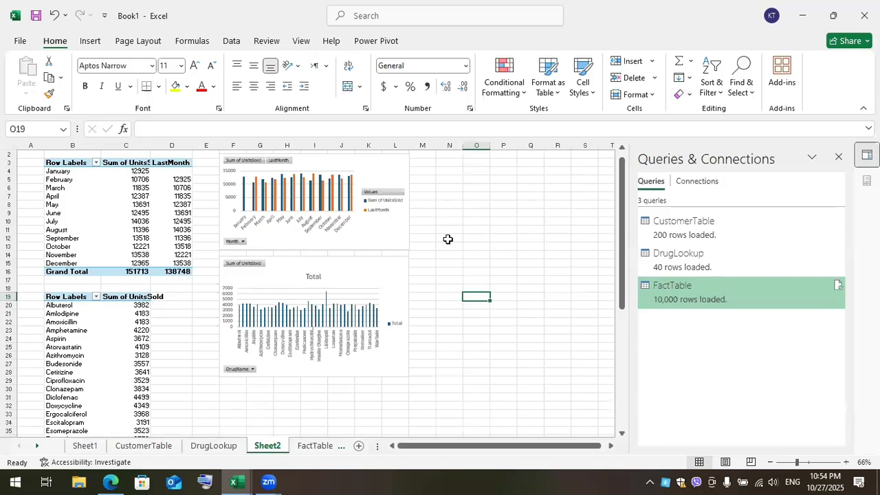
left_click(376, 42)
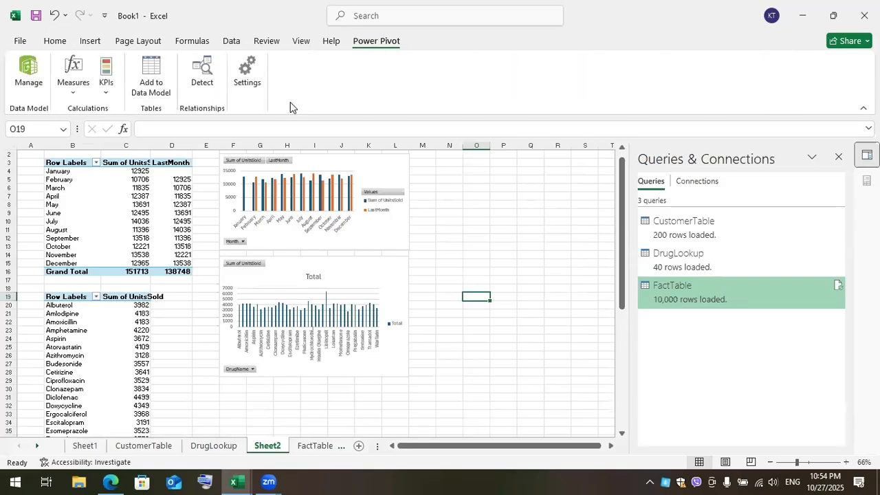
left_click(235, 280)
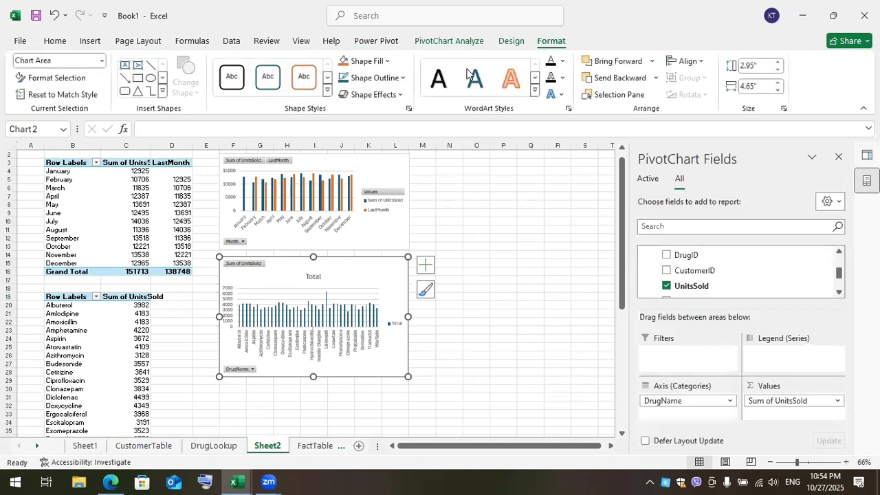
left_click(432, 43)
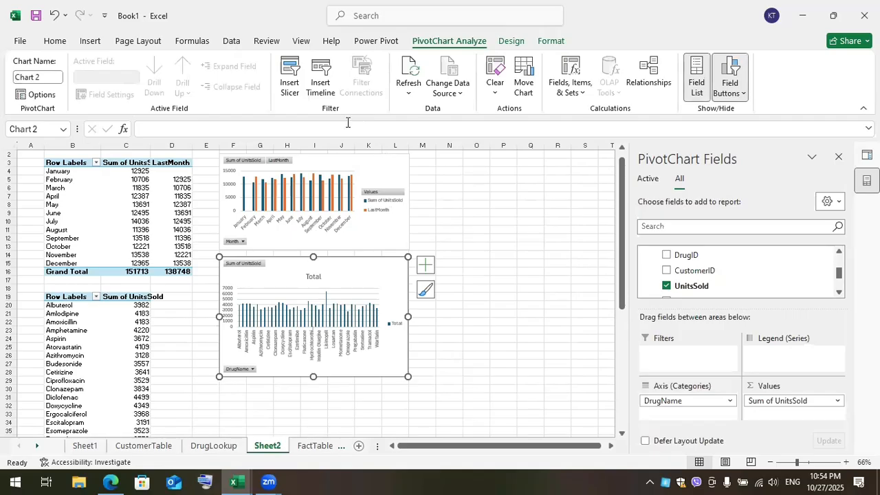
left_click(288, 79)
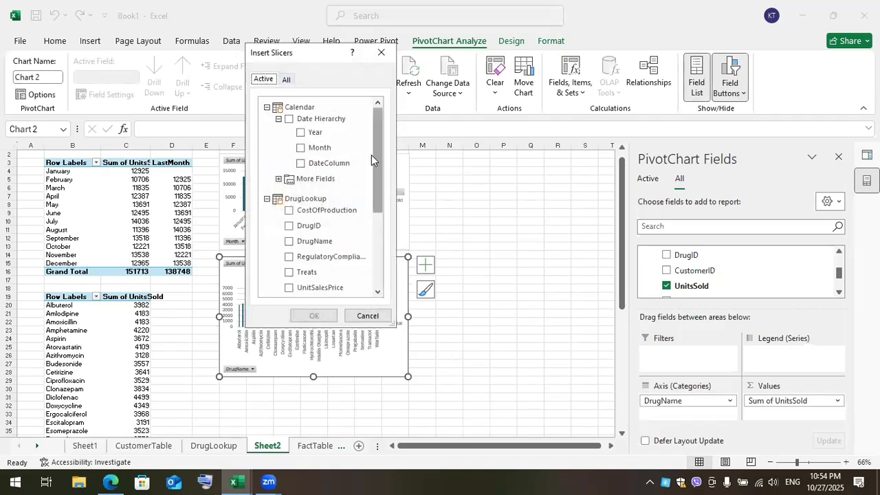
mouse_move(377, 166)
left_mouse_down()
mouse_move(382, 234)
mouse_move(365, 161)
left_mouse_up()
left_click(303, 151)
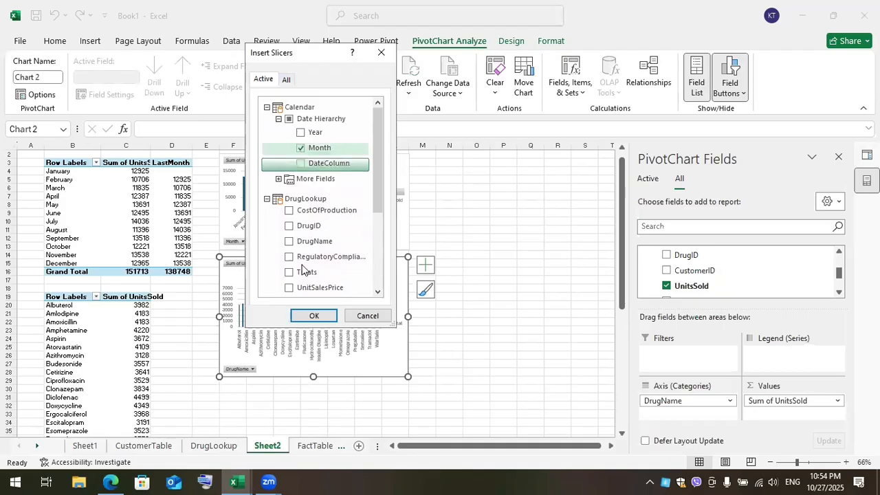
left_click(314, 315)
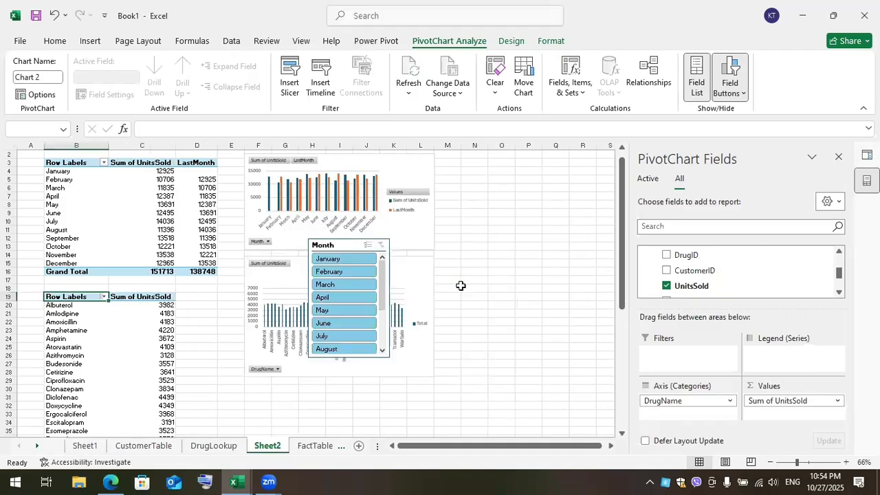
left_click_drag(333, 246, 477, 160)
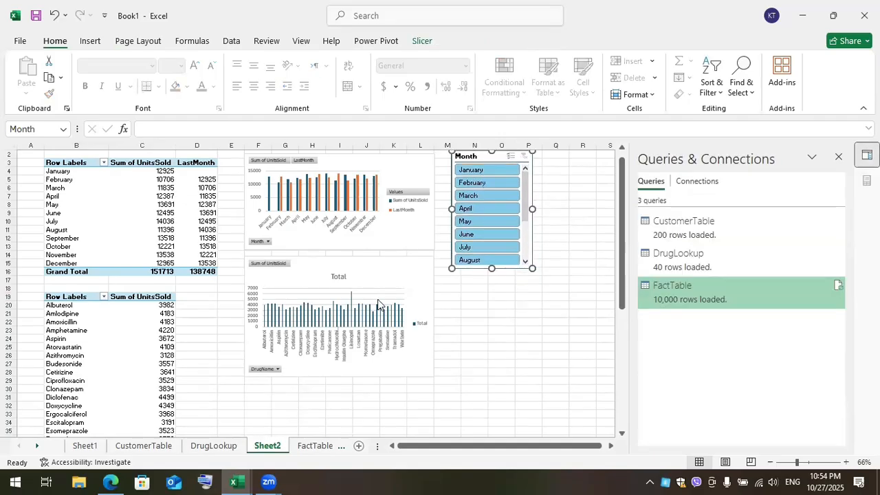
Step: Filter the drug name PivotTable to the top 10 items by Sum of UnitsSold
left_click(281, 273)
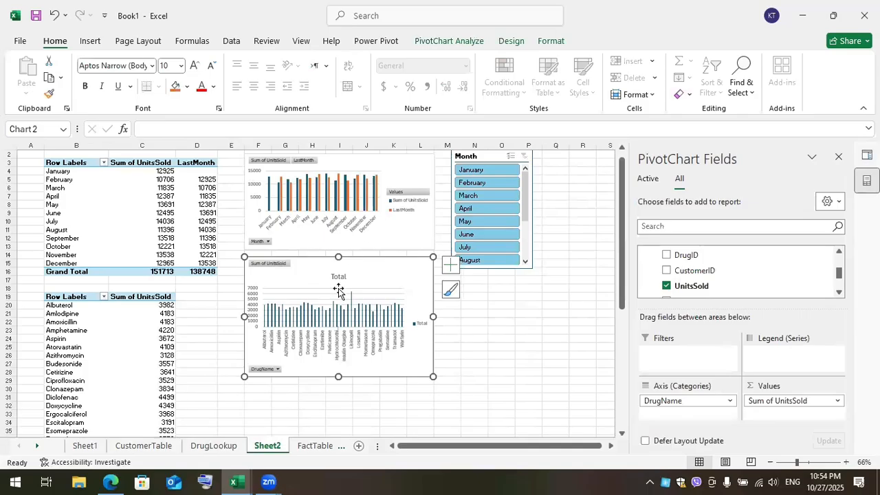
left_click_drag(47, 297, 162, 357)
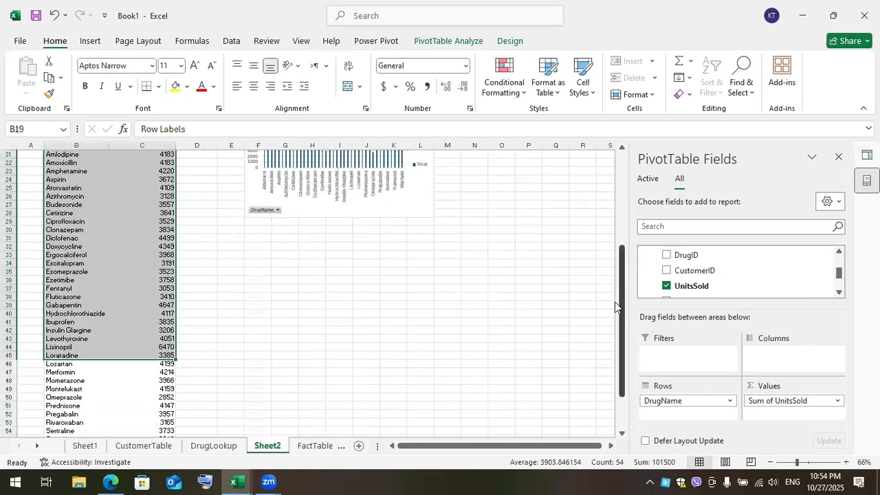
scroll(611, 298, "up", 7)
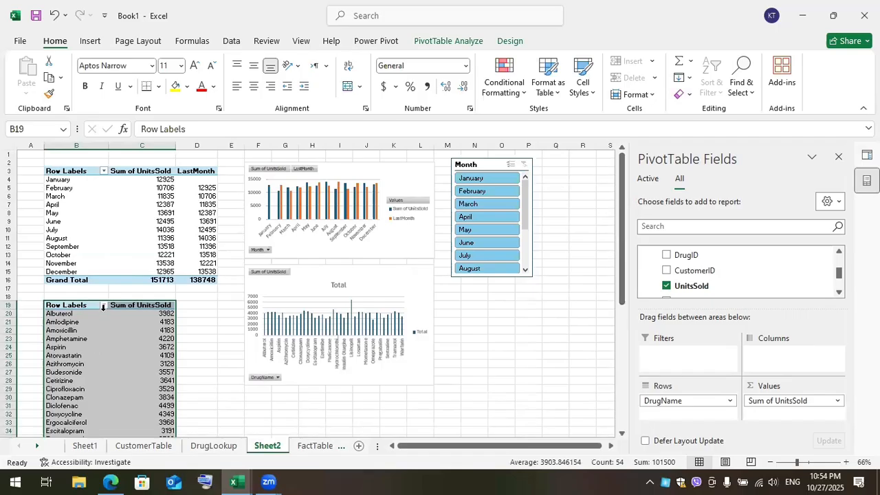
left_click(103, 307)
left_click(104, 306)
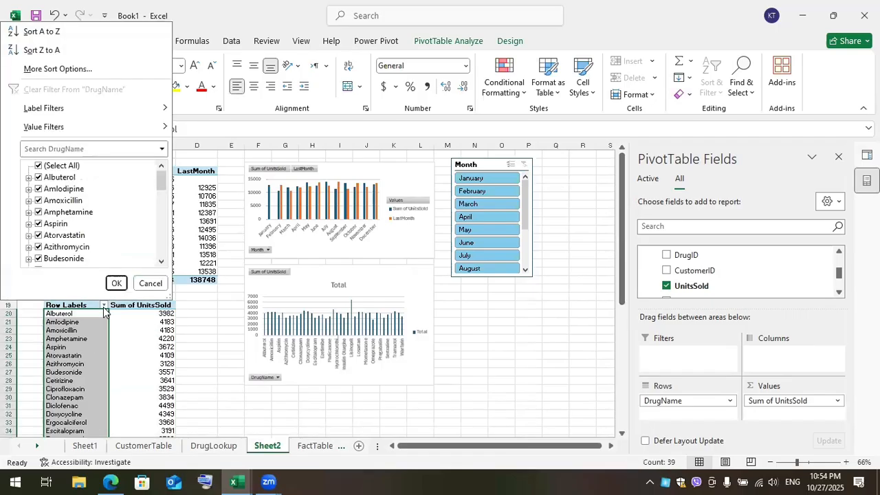
mouse_move(106, 124)
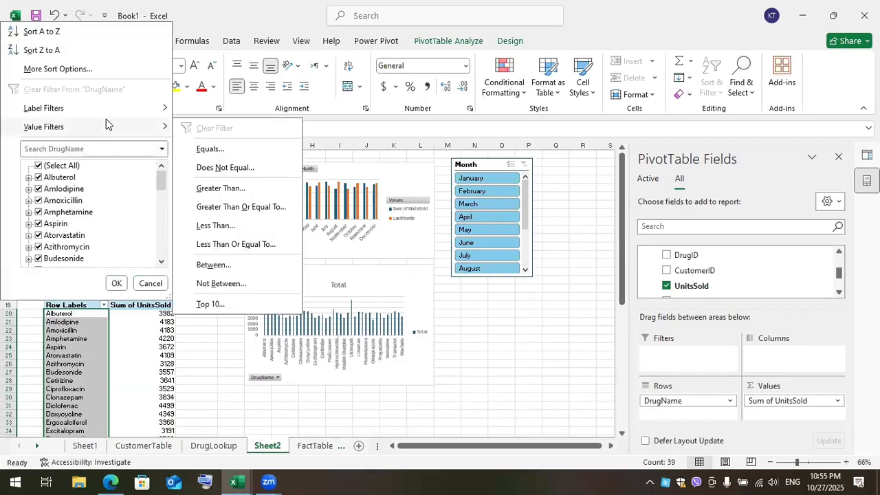
left_click(206, 303)
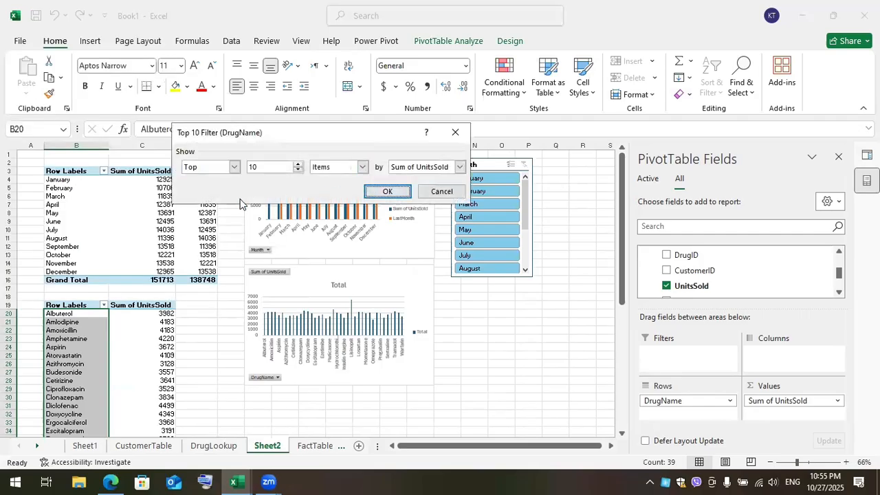
left_click(387, 192)
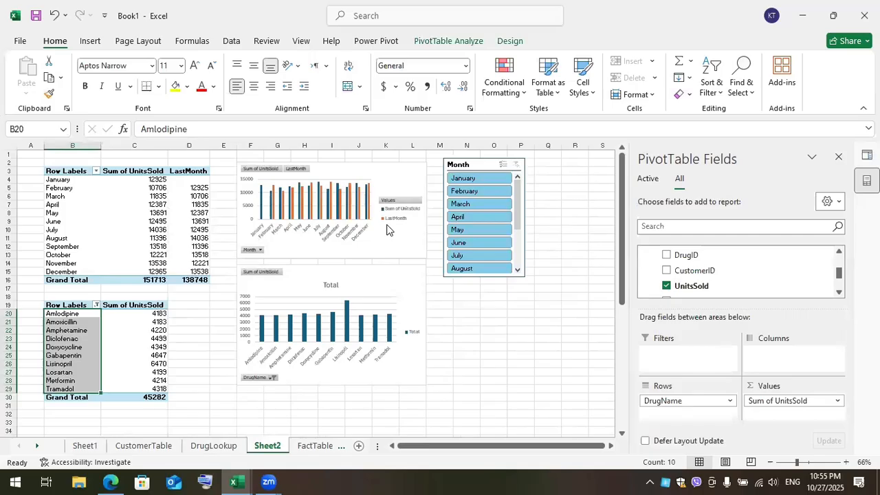
Step: Lay out the Month slicer in 4 columns and resize it to about 1.56" high and 3.77" wide
left_click(472, 160)
left_click_drag(472, 160, 472, 157)
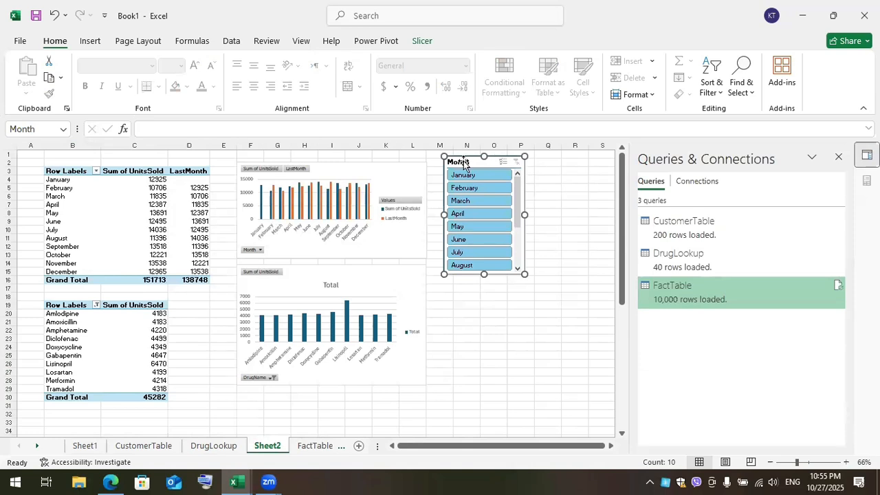
left_click(422, 41)
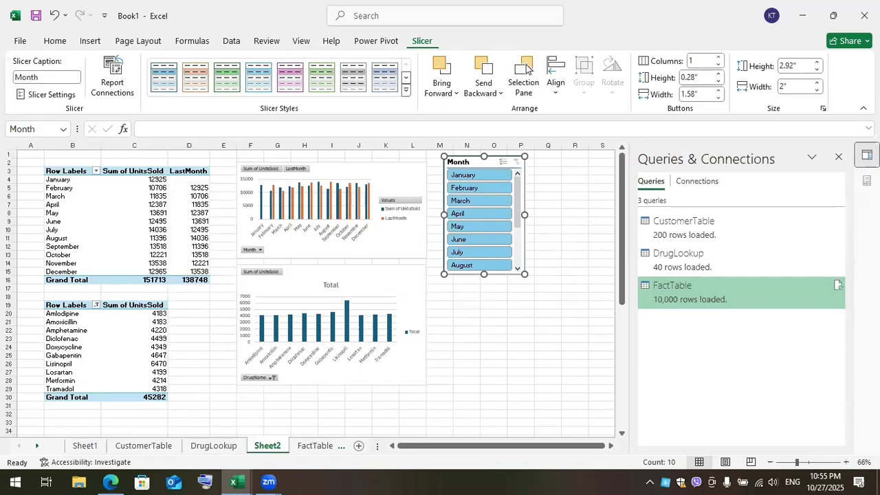
left_click(719, 58)
left_click(718, 58)
left_click(718, 58)
left_click_drag(524, 215, 585, 215)
left_click_drag(583, 273, 596, 217)
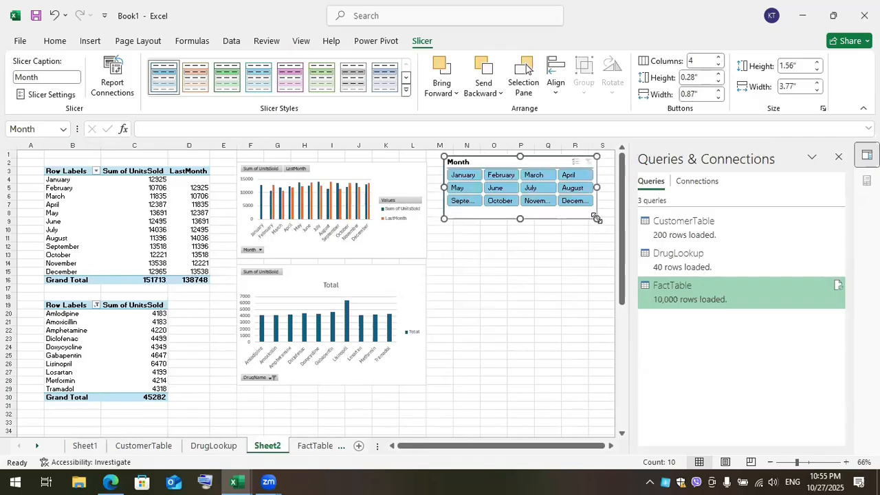
left_click(479, 283)
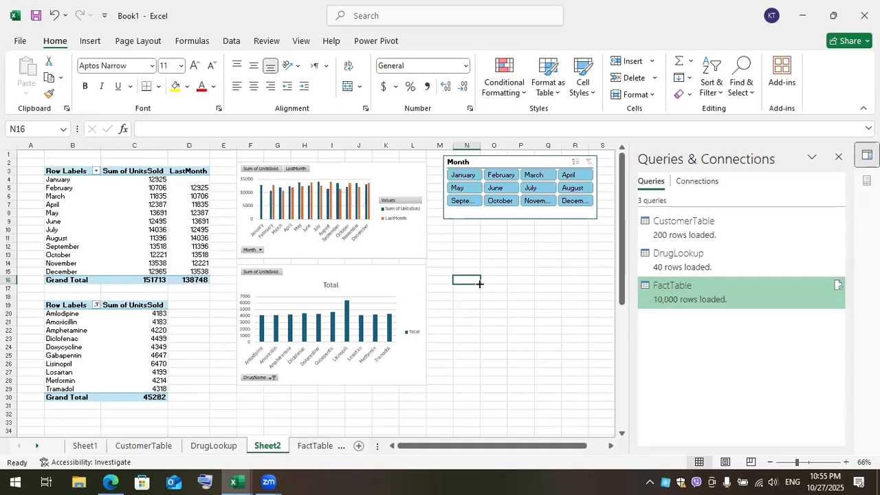
Step: Copy the whole drug name PivotTable and paste the duplicate at cell B33
left_click_drag(68, 305, 152, 393)
right_click(152, 395)
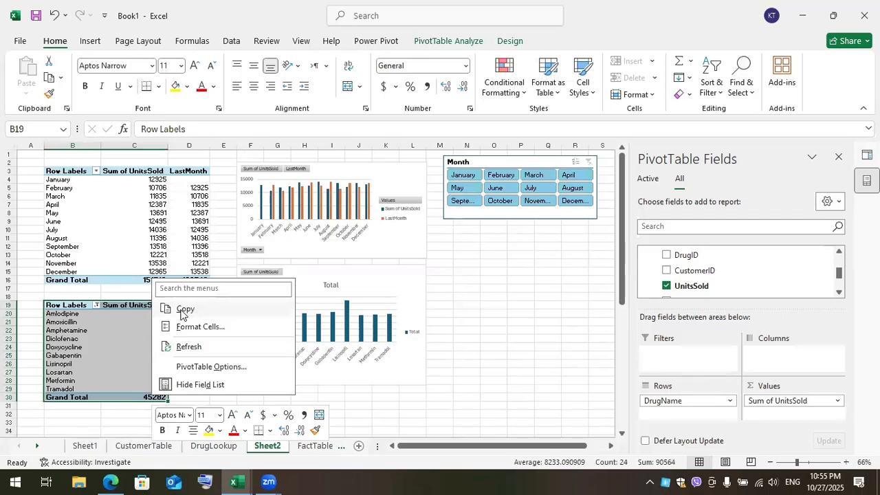
left_click(183, 309)
left_click(69, 420)
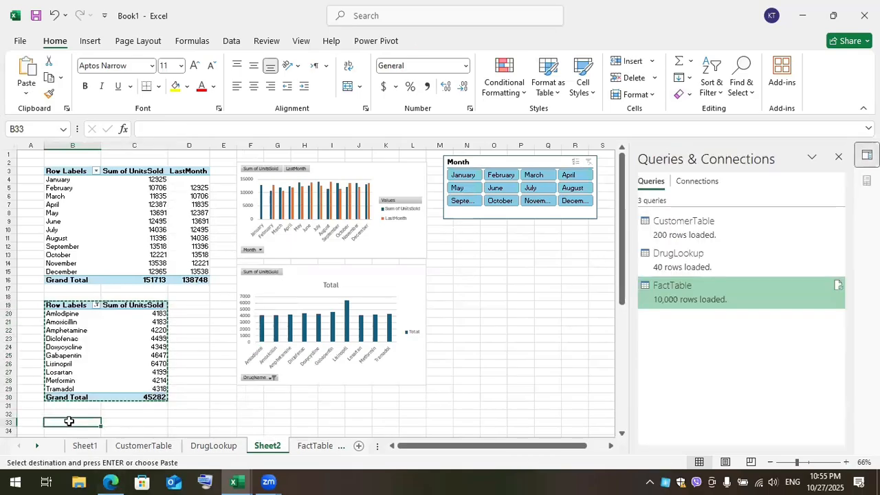
key("ctrl+v")
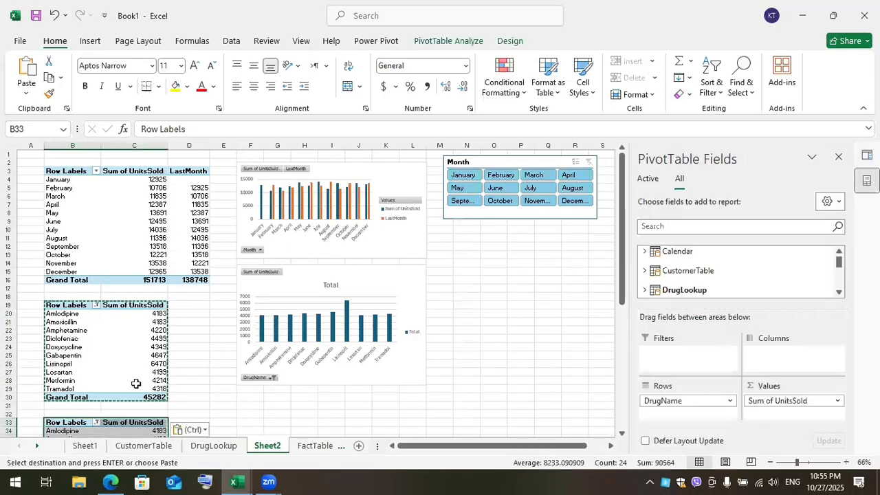
Step: Remove the DrugName and Sum of UnitsSold fields from the pasted PivotTable at B33
left_click(729, 401)
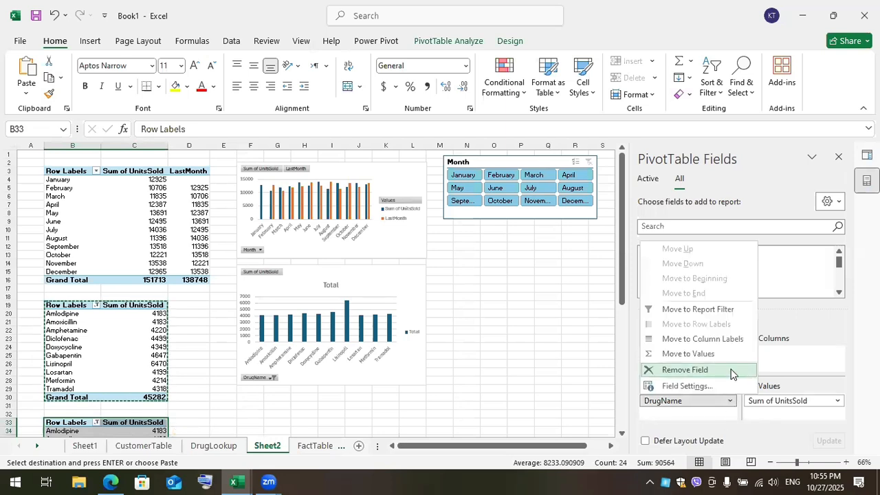
left_click(679, 369)
left_click(831, 403)
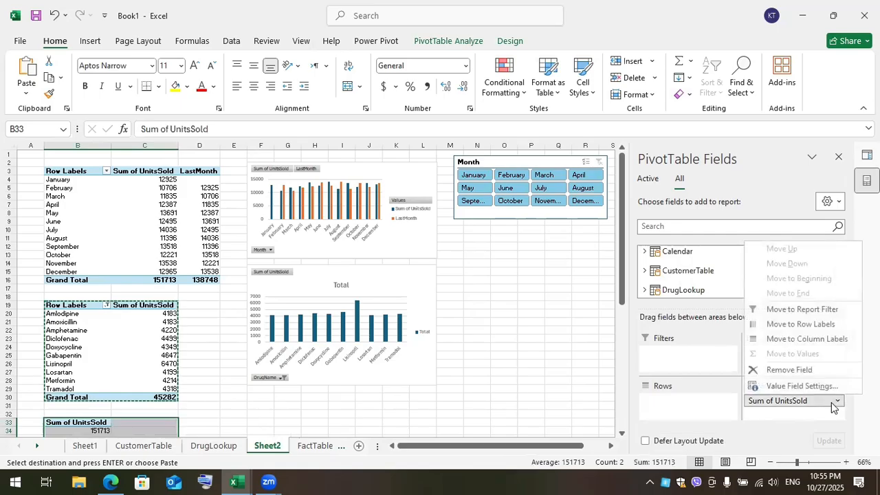
left_click(776, 372)
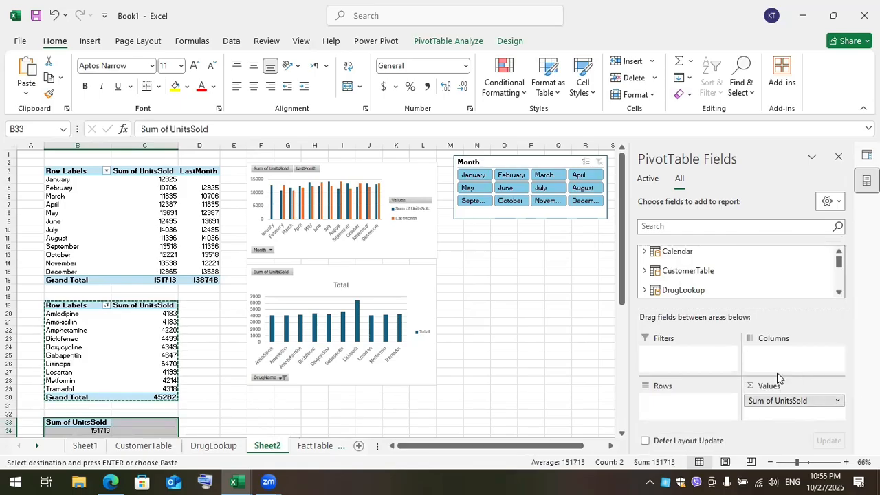
Step: Add the Month field from the Calendar table's additional fields to the rows of the empty PivotTable at B33
left_click(837, 293)
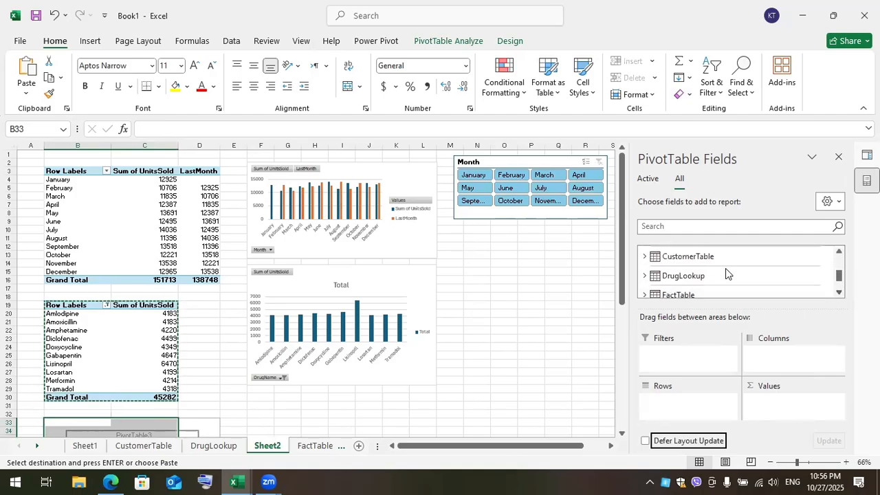
left_click(837, 252)
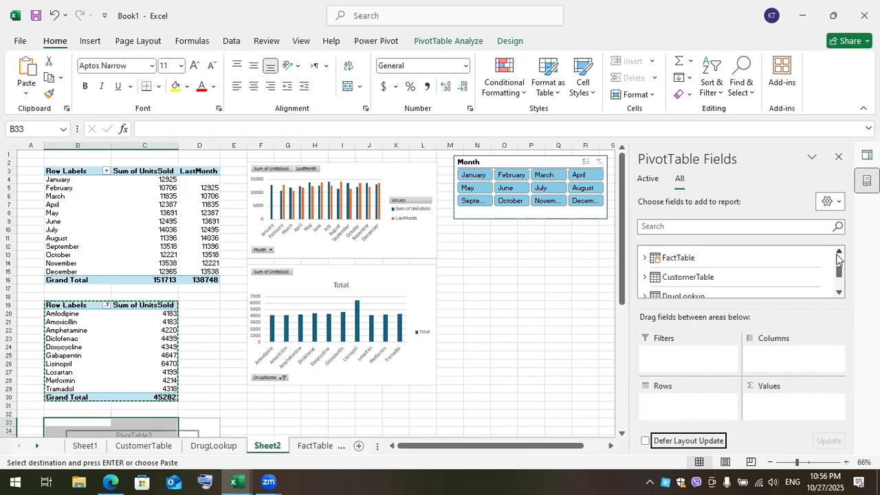
left_click(837, 252)
left_click(837, 252)
left_click(837, 253)
left_click(644, 252)
left_click(654, 277)
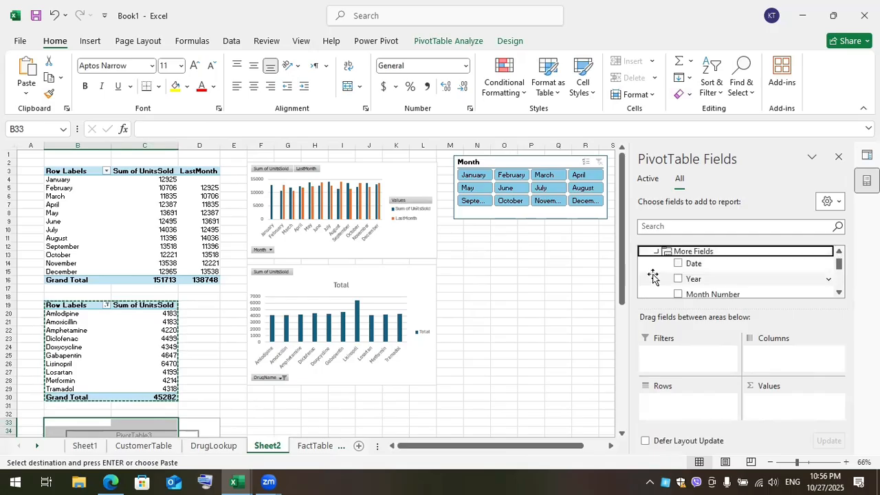
left_click(837, 294)
left_click_drag(702, 290, 692, 410)
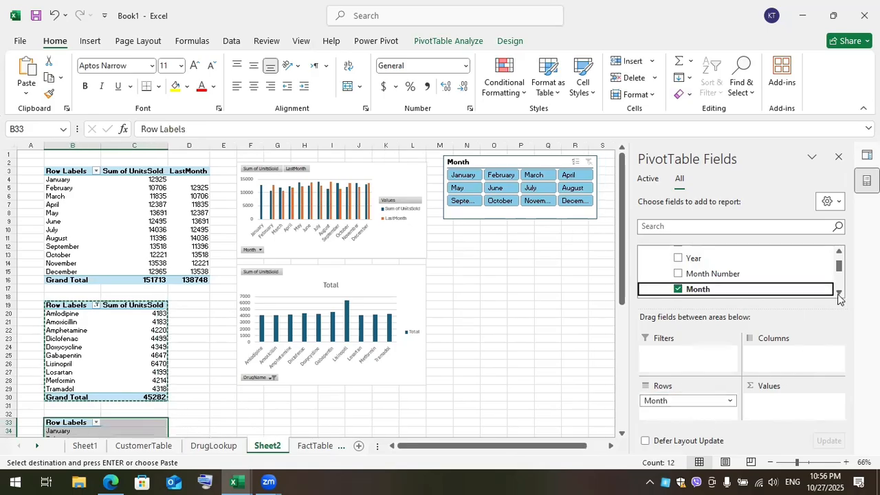
Step: Add the CustomerID field from FactTable to the values of the PivotTable at B33
mouse_move(839, 265)
left_mouse_down()
mouse_move(846, 292)
mouse_move(844, 274)
left_mouse_up()
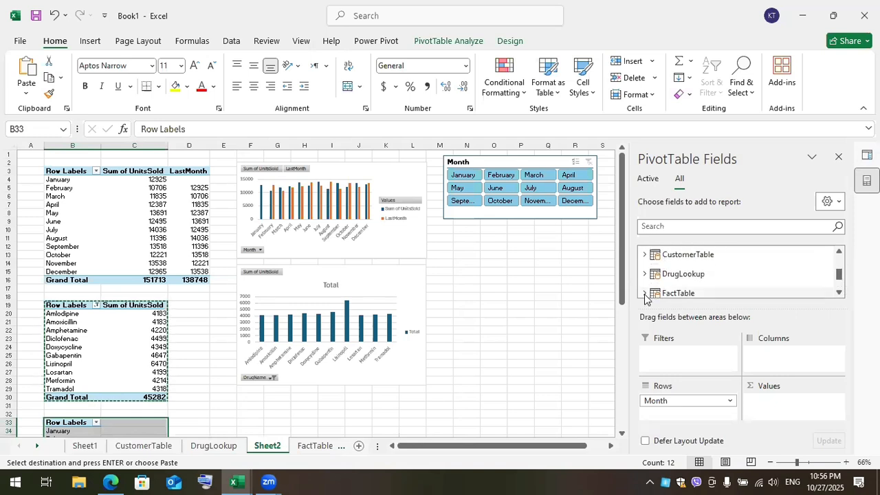
left_click(645, 294)
left_click(839, 292)
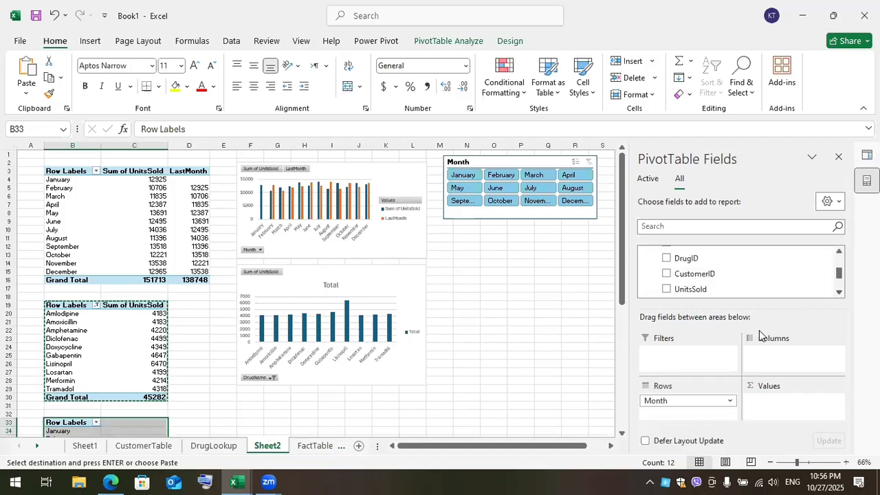
left_click_drag(687, 274, 770, 403)
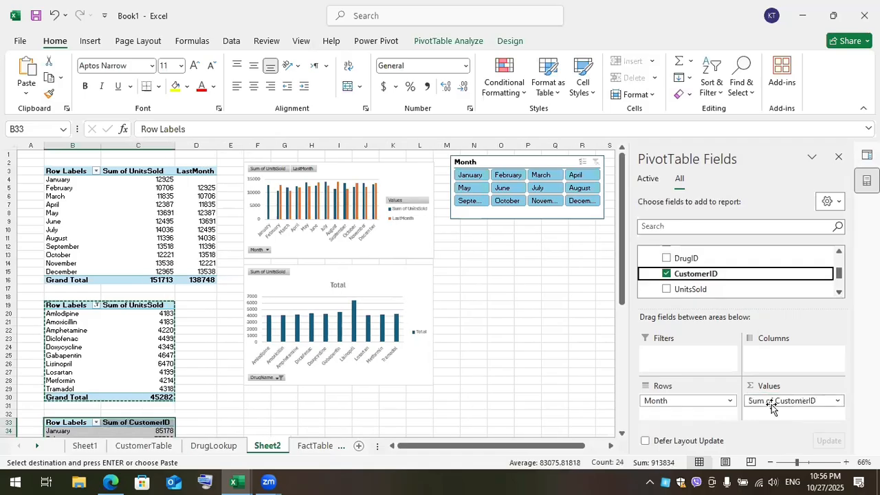
Step: Summarize the CustomerID values by Distinct Count in the PivotTable at B33
left_click(838, 401)
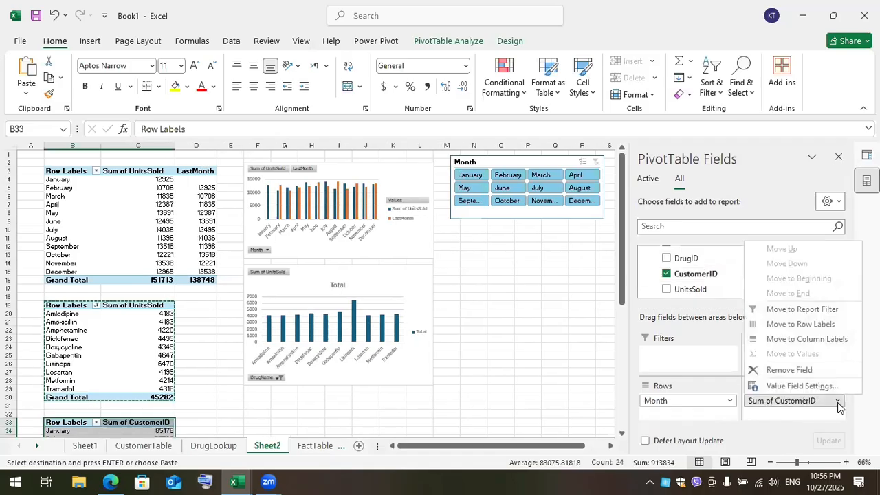
left_click(801, 386)
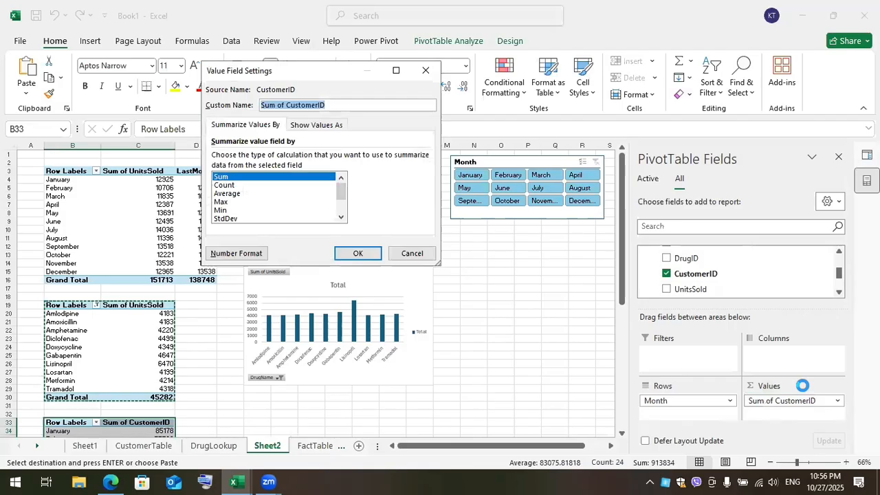
left_click_drag(342, 192, 343, 210)
left_click(269, 218)
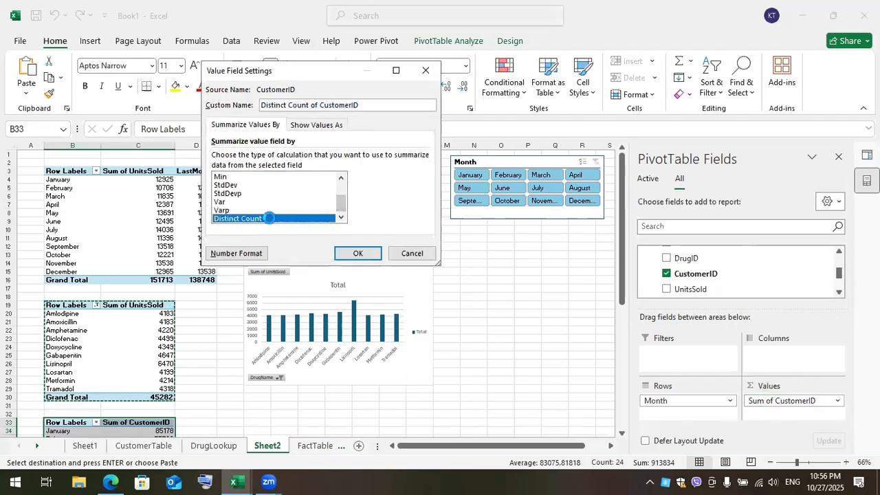
left_click(358, 253)
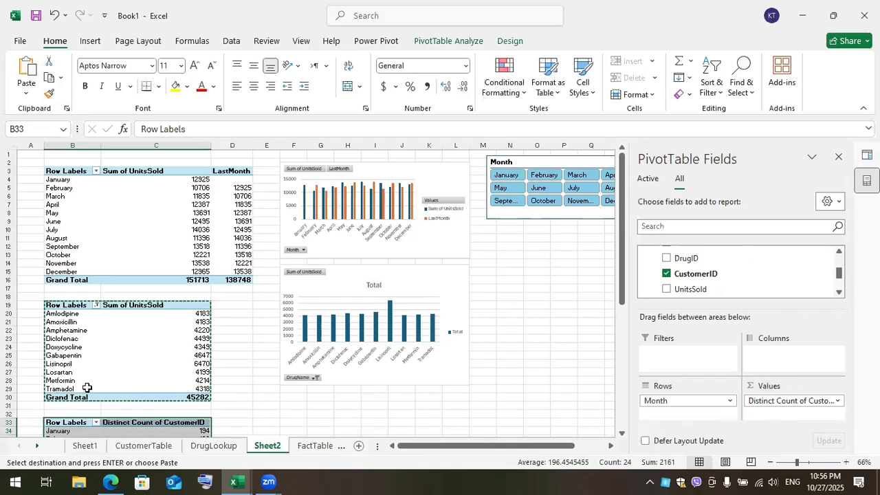
Step: Look through the DrugLookup, FactTable, CustomerTable and Sheet1 worksheets and return to the monthly customer PivotTable on Sheet2
left_click_drag(626, 296, 621, 311)
left_click(193, 447)
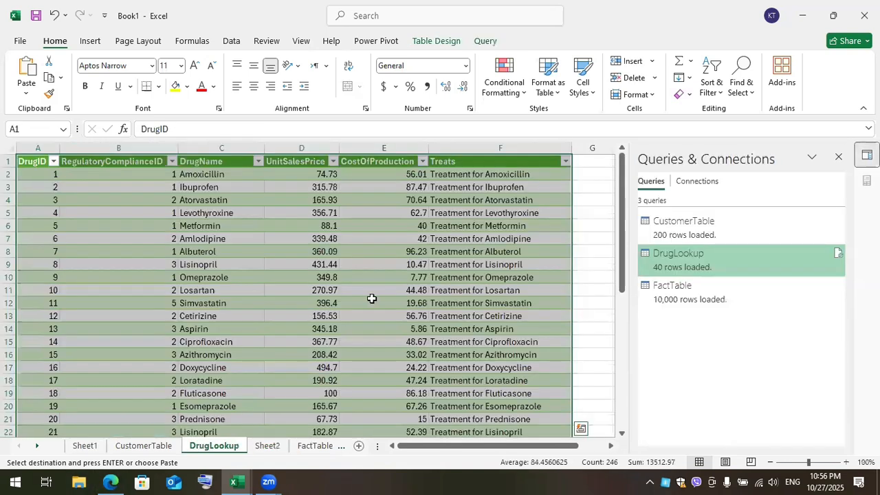
left_click(319, 452)
left_click(109, 447)
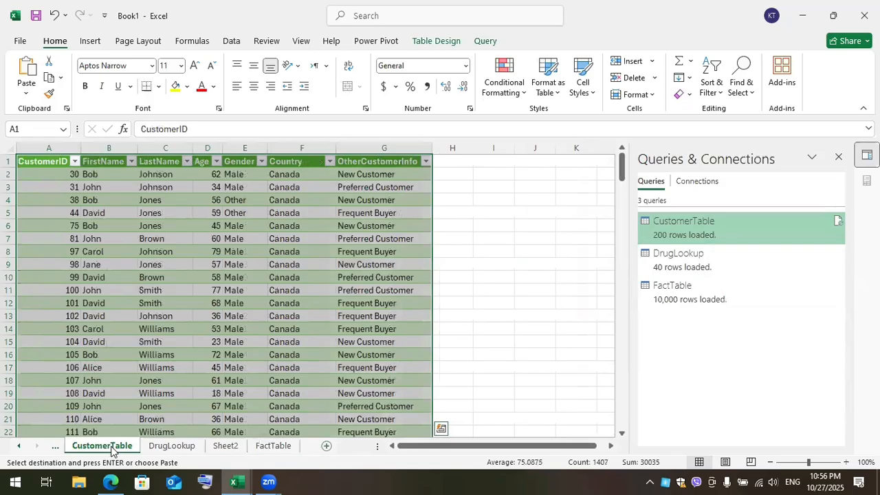
left_click(40, 448)
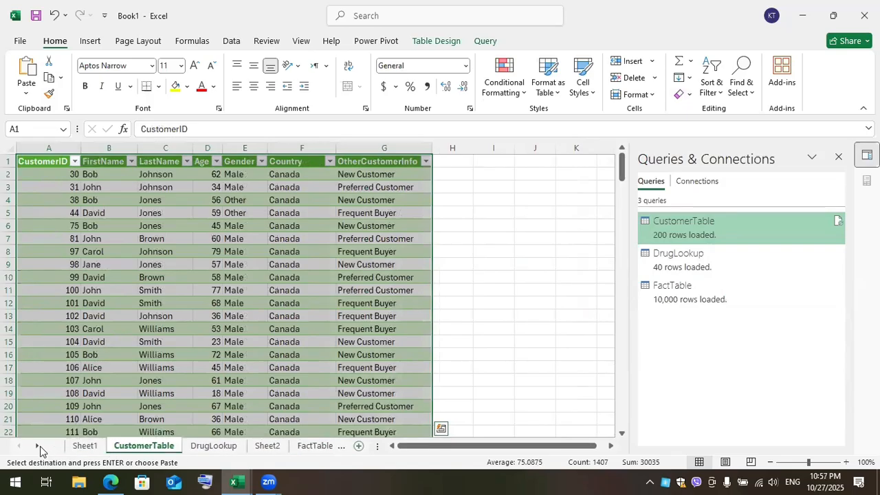
left_click(84, 446)
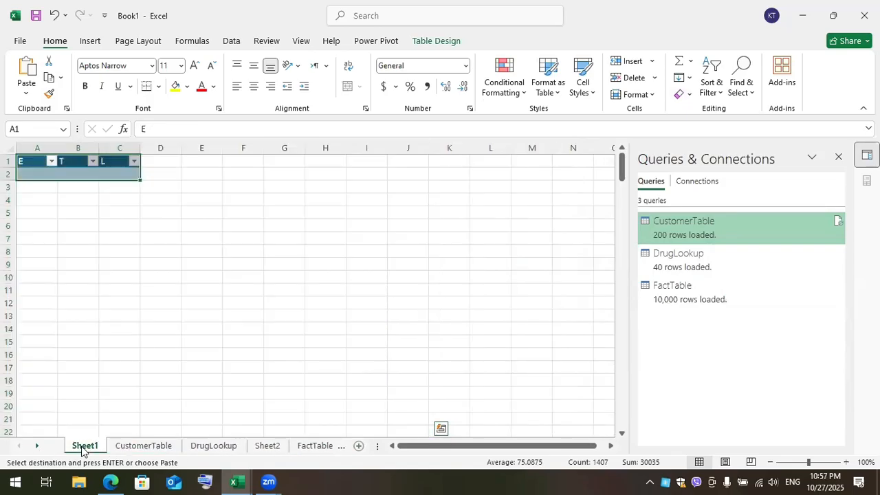
left_click(206, 448)
left_click(267, 446)
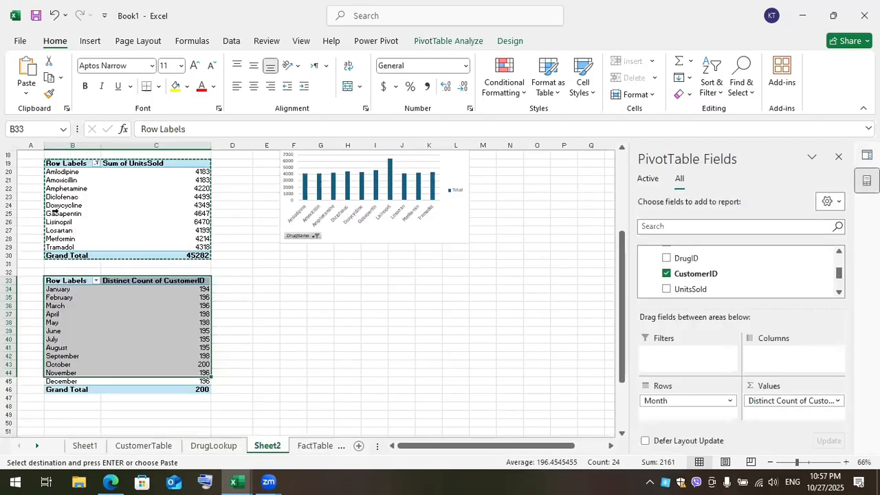
Step: Insert a Line with Markers PivotChart from the monthly distinct customer PivotTable and place it beside that table, below the drug name chart
left_click(130, 355)
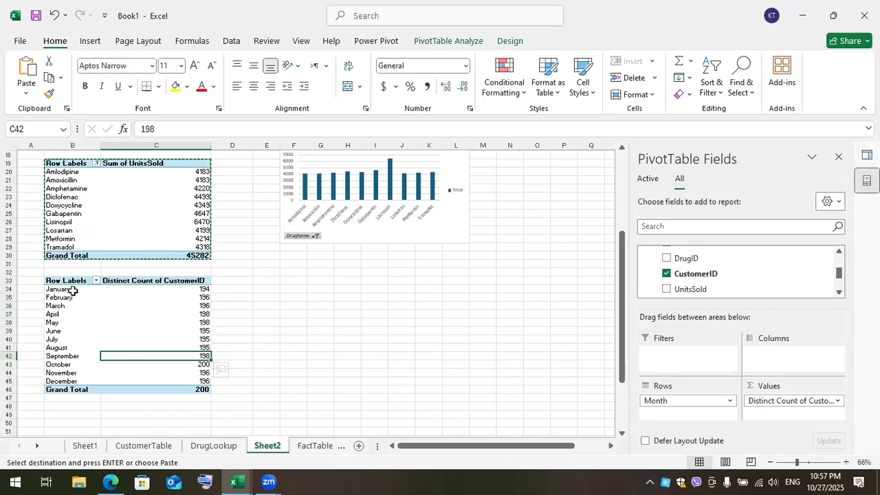
left_click_drag(62, 280, 183, 391)
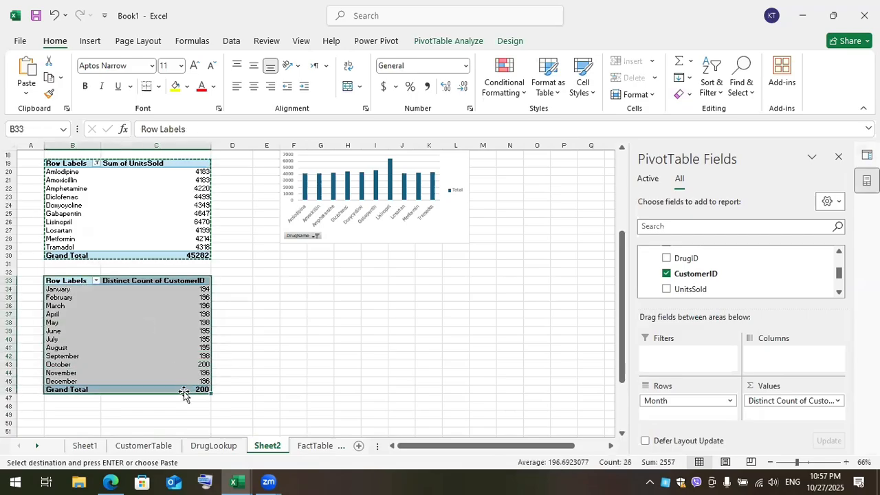
left_click(447, 43)
left_click(688, 76)
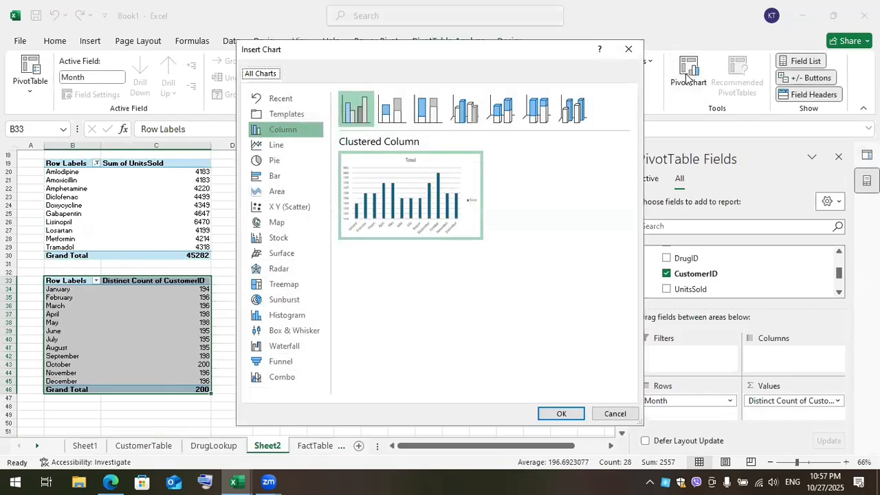
left_click(279, 161)
left_click(274, 143)
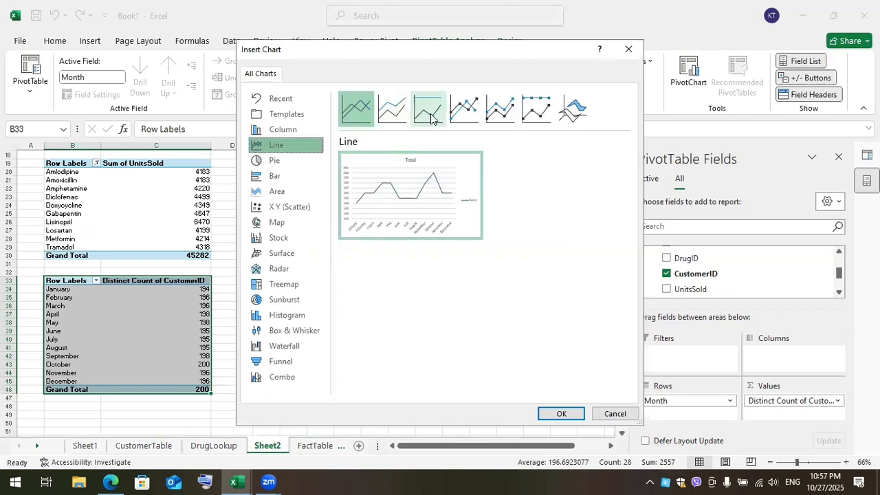
left_click(465, 110)
left_click(491, 110)
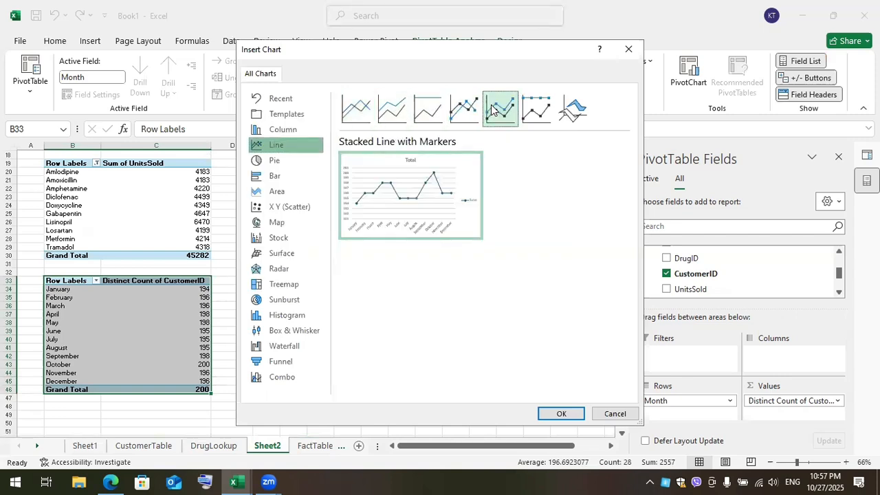
left_click(535, 109)
left_click(464, 107)
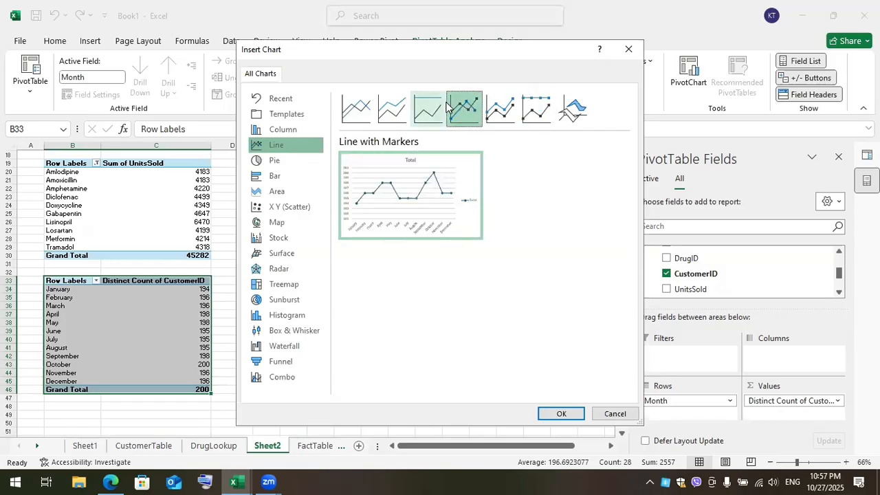
left_click(565, 413)
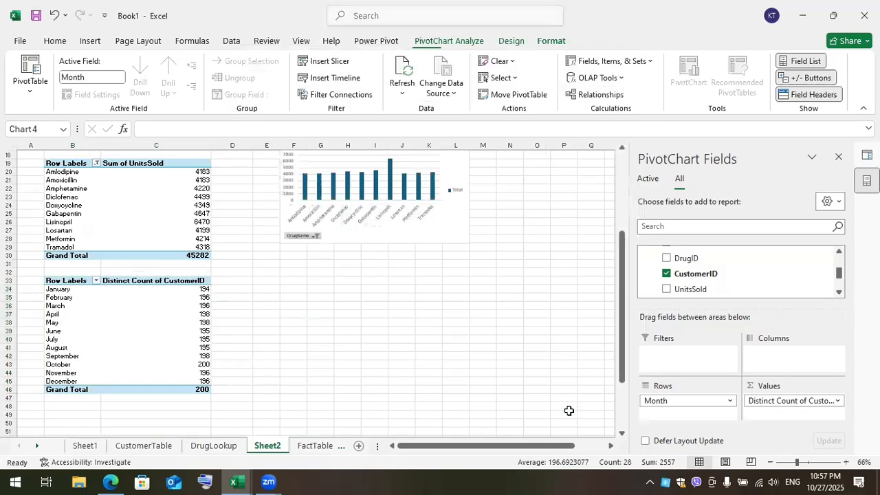
left_click_drag(314, 236, 351, 257)
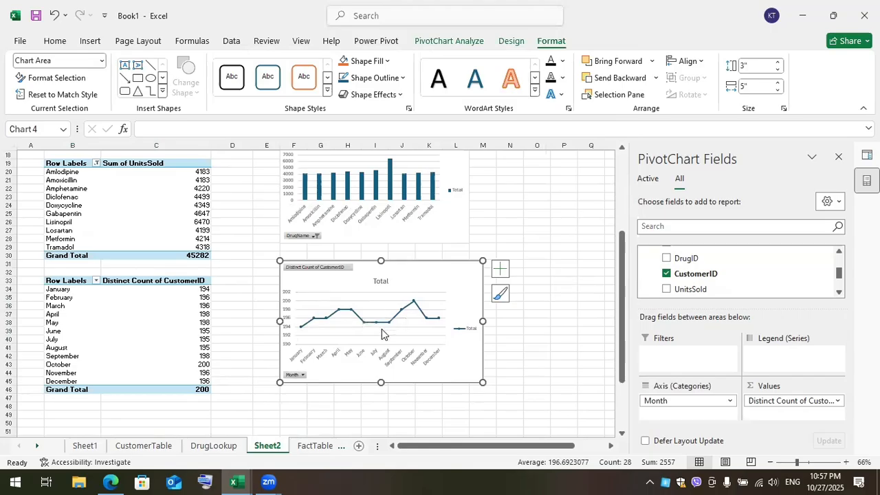
left_click(536, 221)
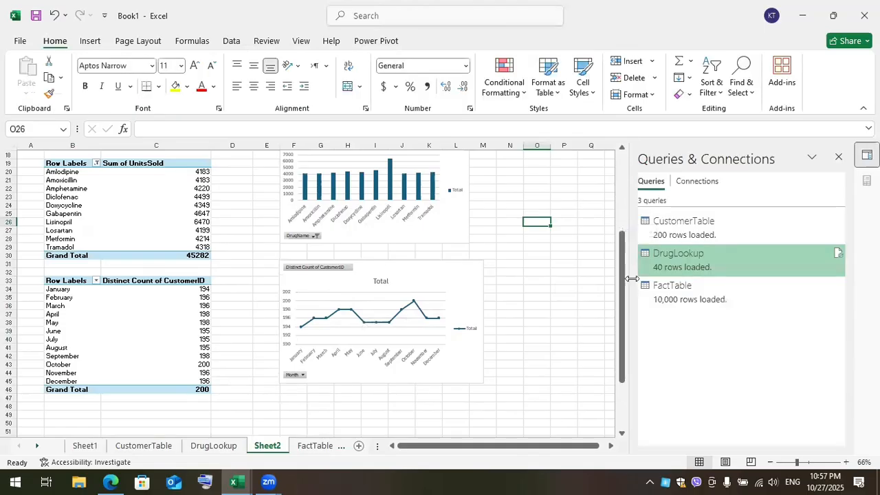
left_click_drag(625, 286, 610, 177)
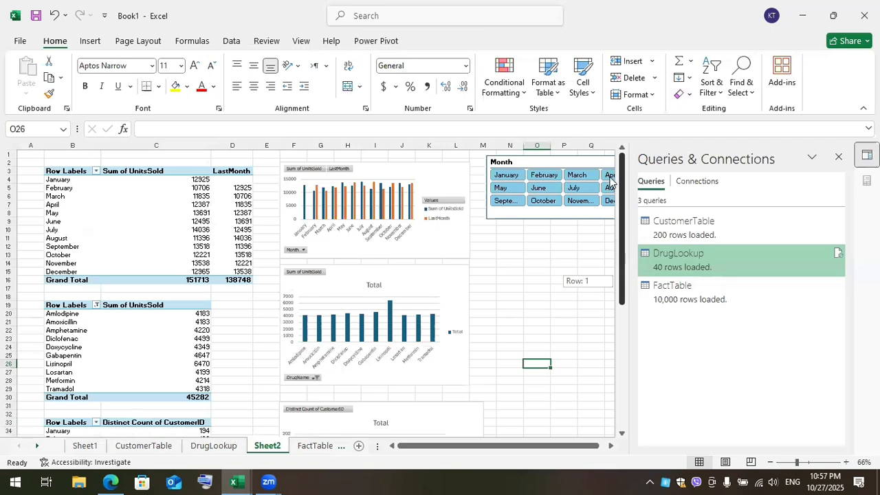
left_click_drag(610, 182, 608, 185)
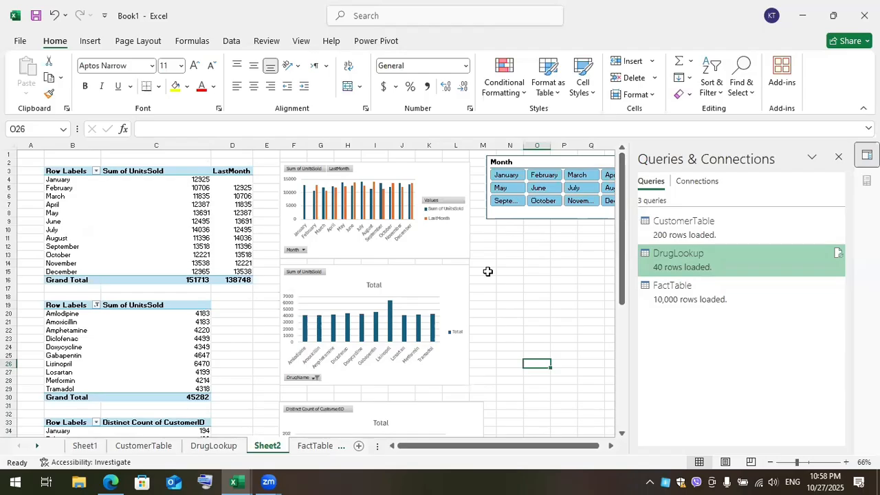
left_click(369, 41)
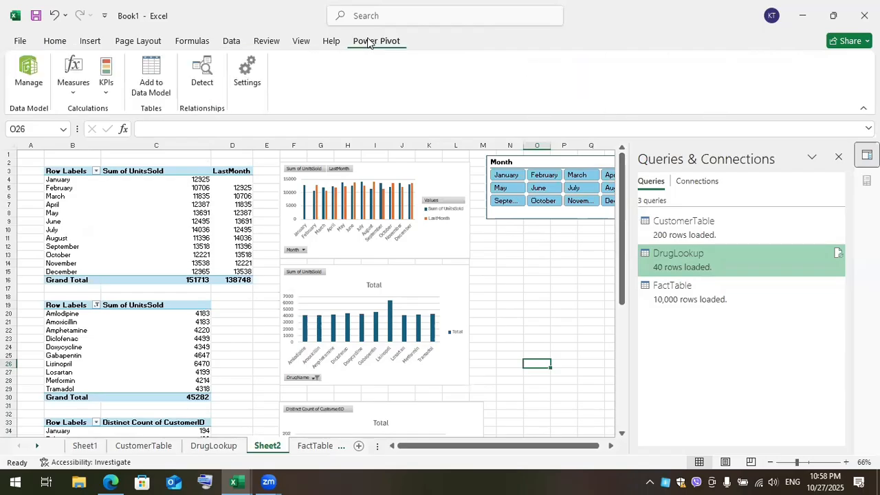
left_click(79, 90)
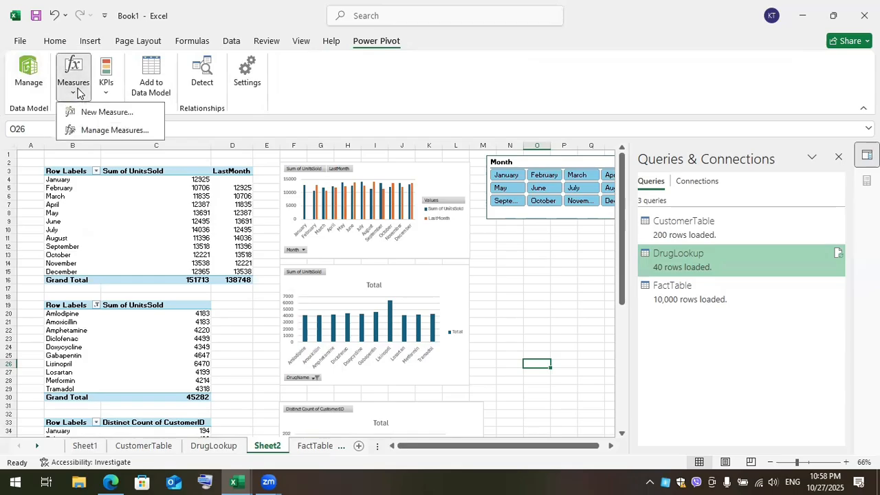
left_click(137, 113)
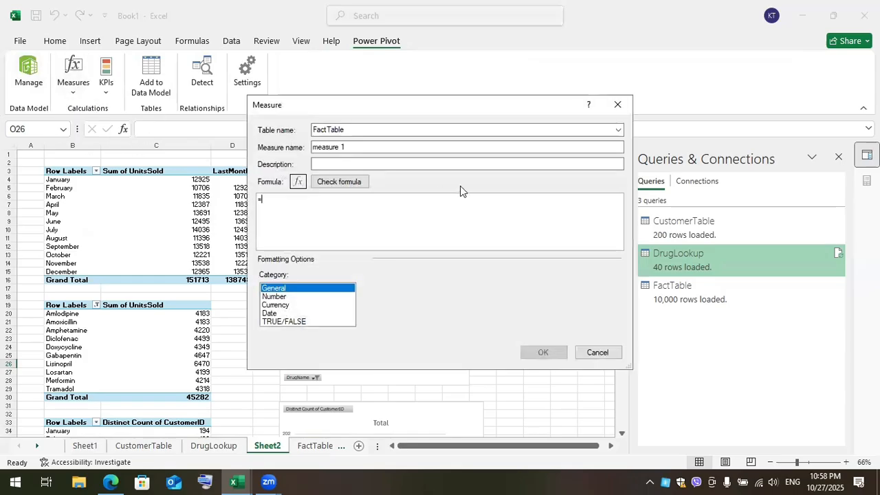
key("Escape")
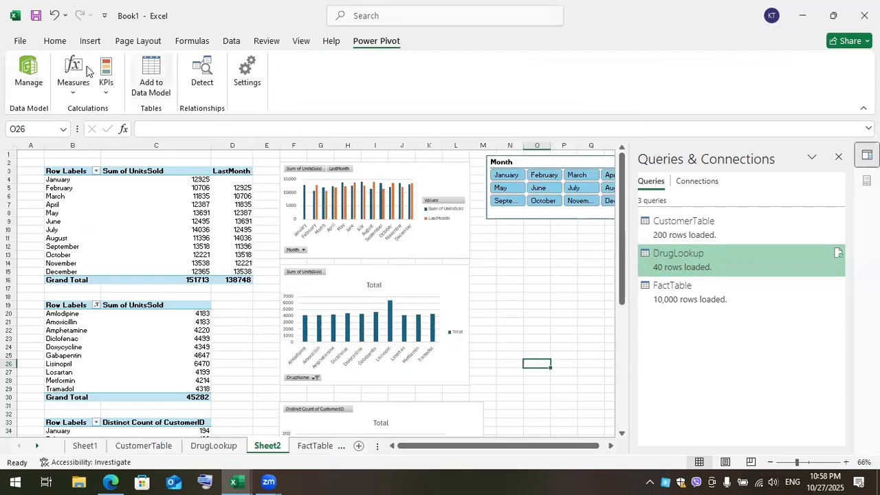
Step: Create a table with headers from the empty cell O26 and load it into the Power Query Editor
left_click(56, 41)
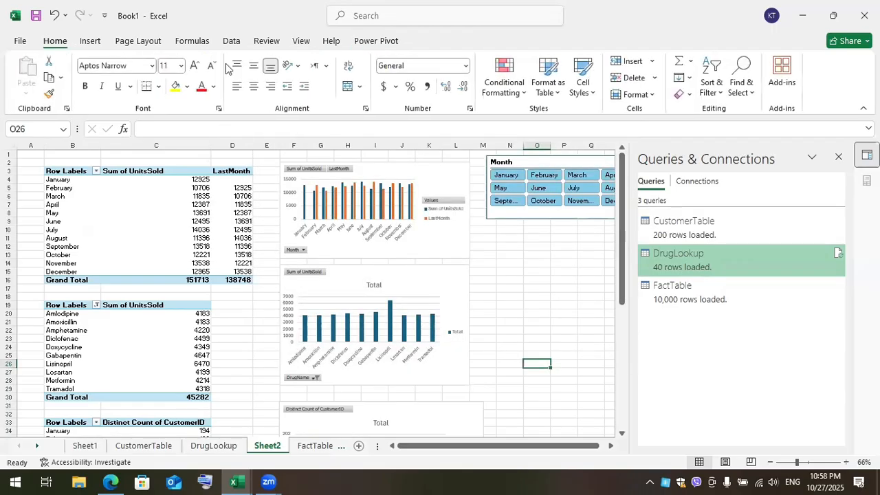
left_click(231, 41)
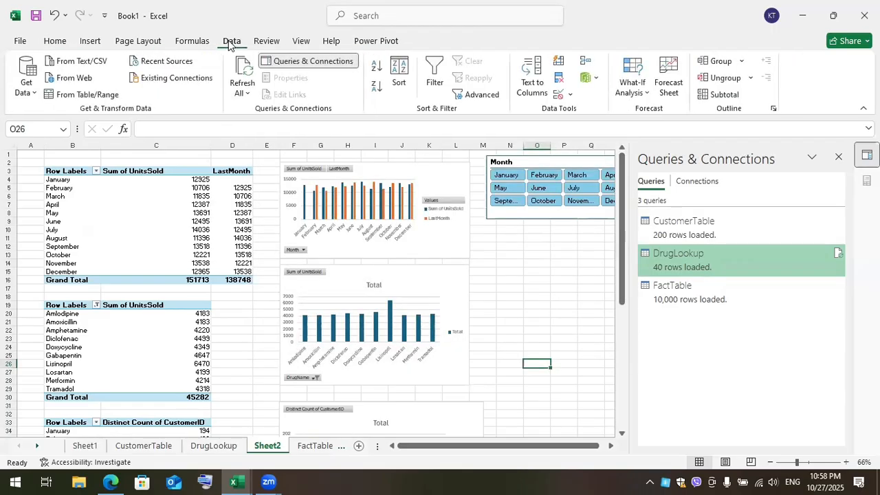
left_click(72, 96)
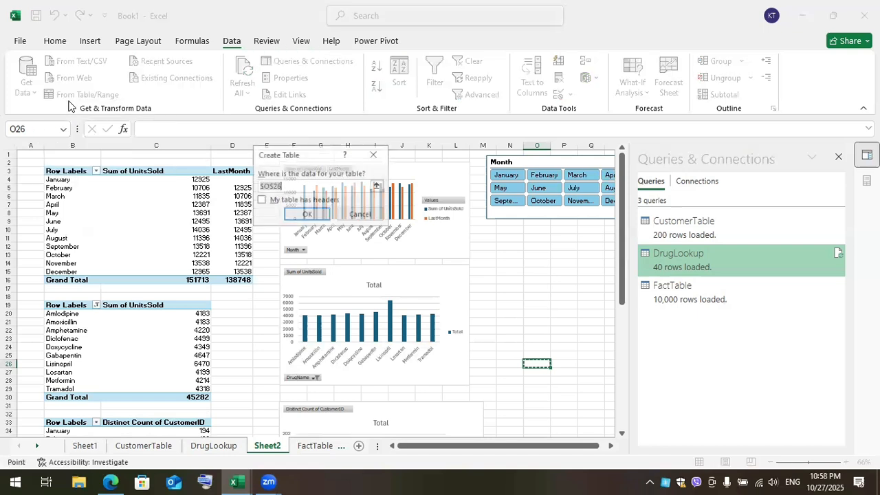
left_click(263, 200)
left_click(291, 215)
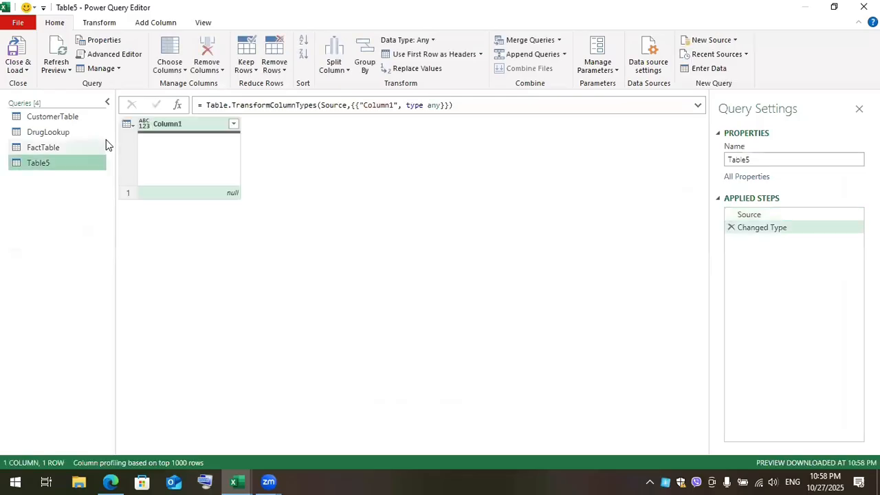
Step: Examine the CustomerTable and FactTable queries and the CustomerID column profile in FactTable, and close the Power Query Editor, discarding the changes
left_click(70, 114)
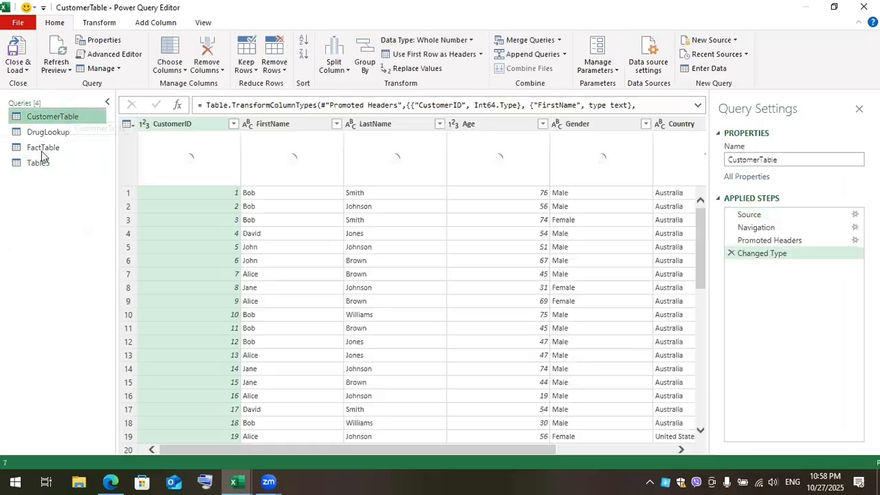
left_click(41, 152)
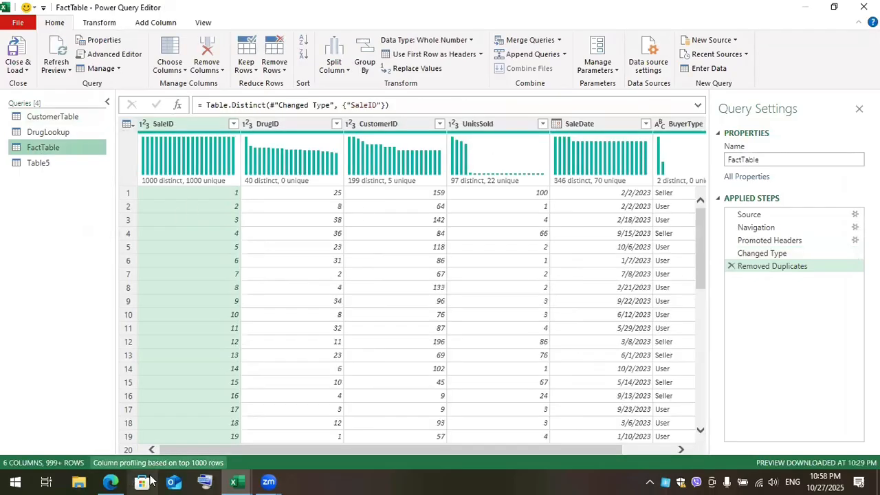
left_click_drag(234, 449, 270, 459)
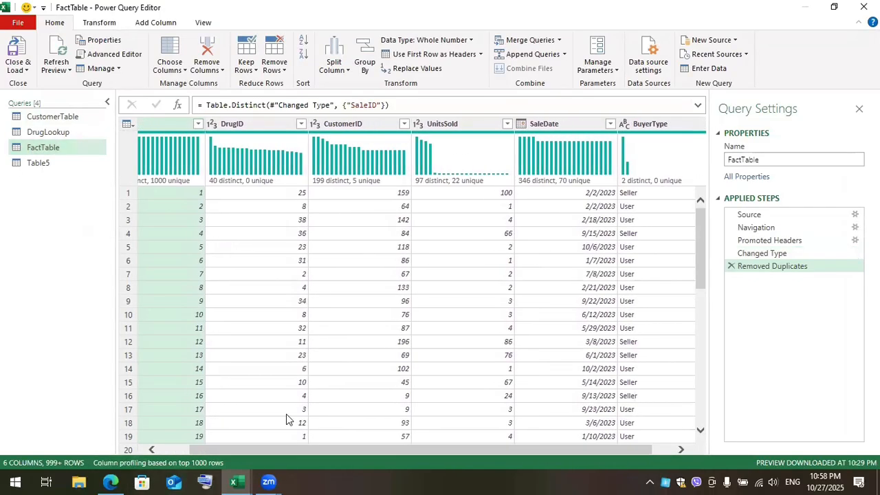
left_click(367, 143)
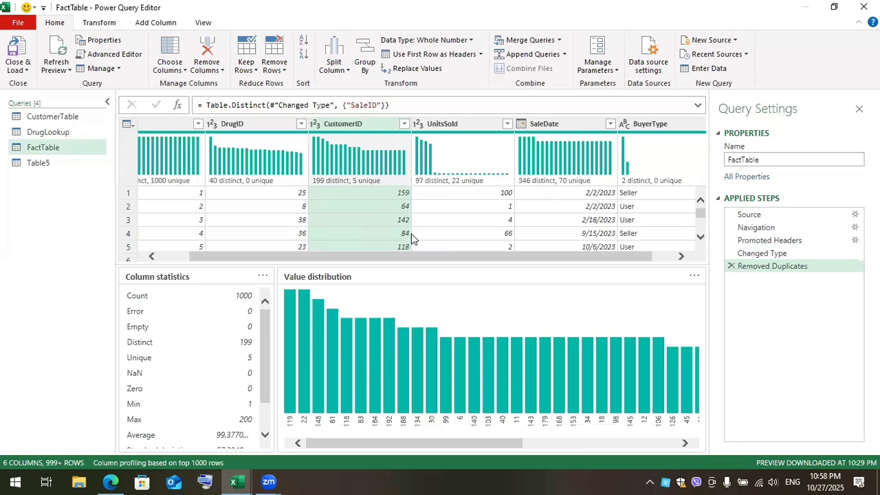
mouse_move(534, 152)
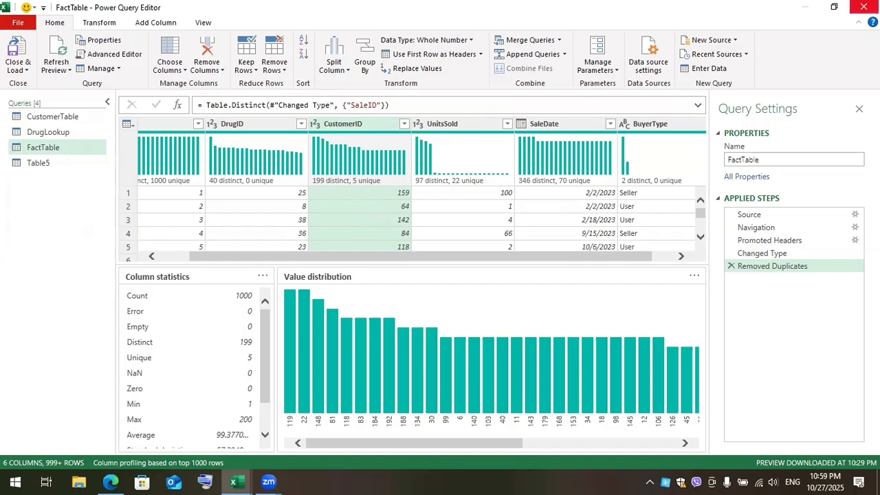
left_click(863, 7)
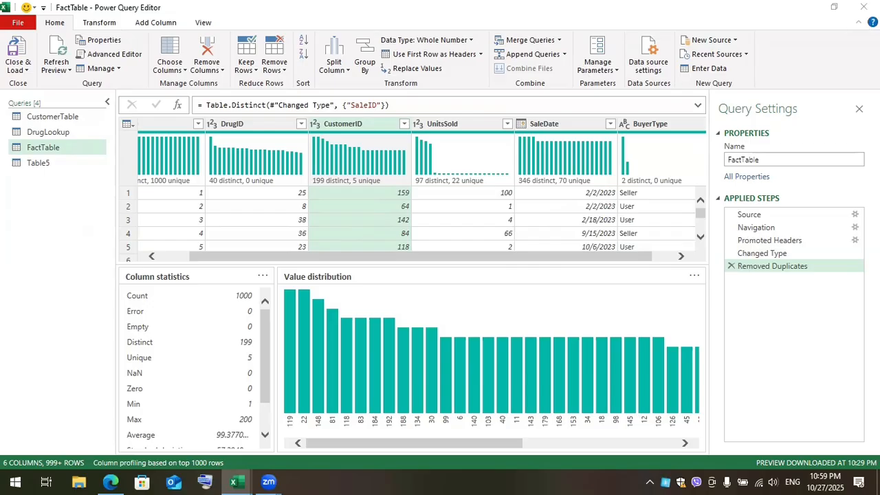
left_click(502, 262)
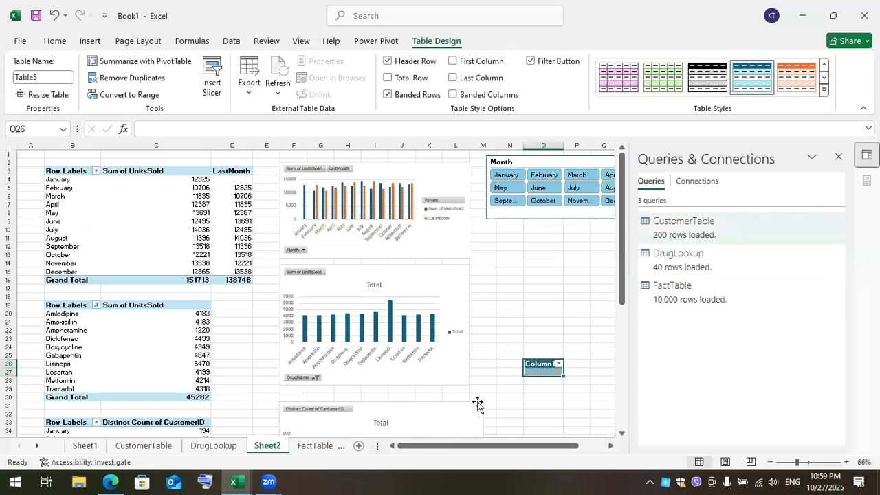
Step: Copy the monthly distinct customer count PivotTable and paste it at cell N14, below the Month slicer
left_click_drag(622, 287, 622, 296)
left_click_drag(48, 301, 208, 416)
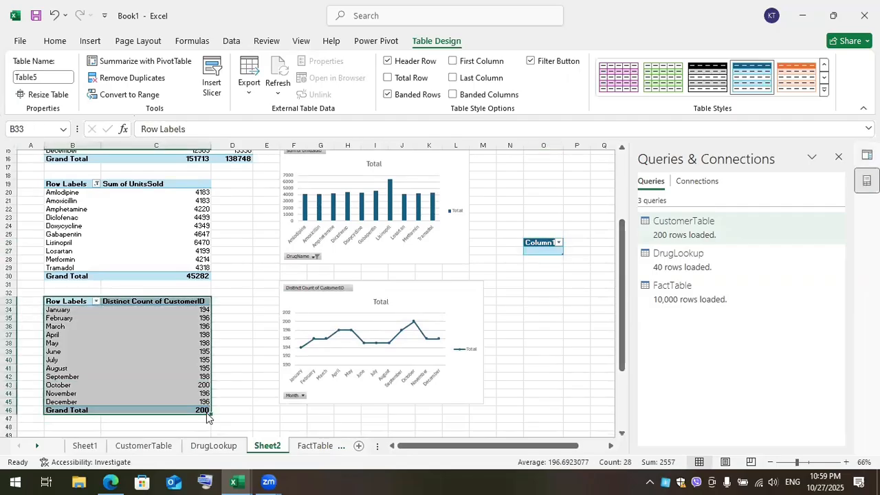
right_click(156, 378)
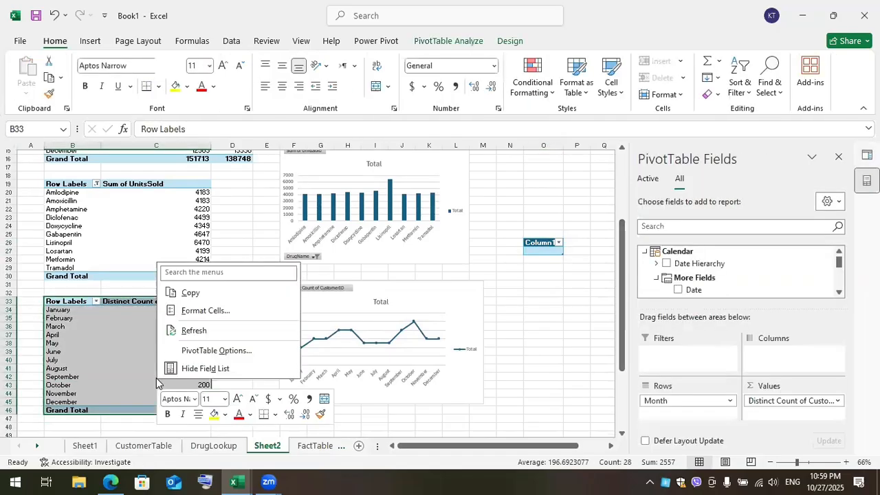
left_click(189, 294)
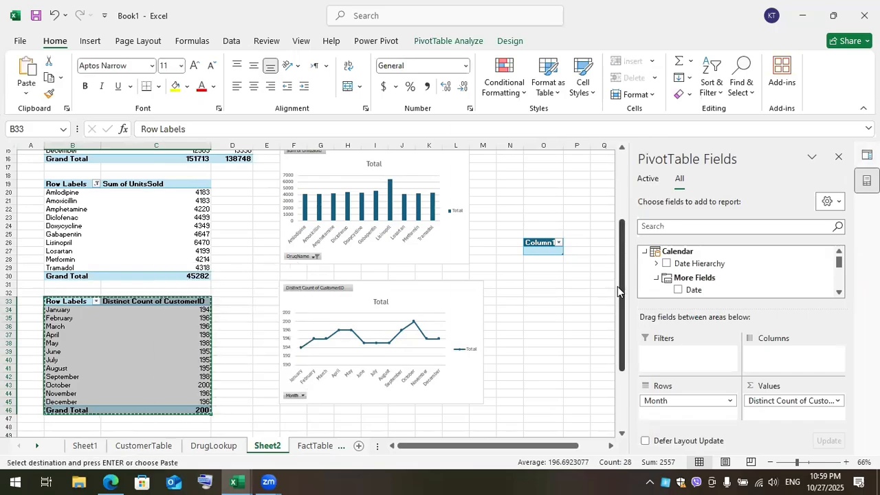
left_click_drag(615, 284, 615, 216)
left_click(509, 263)
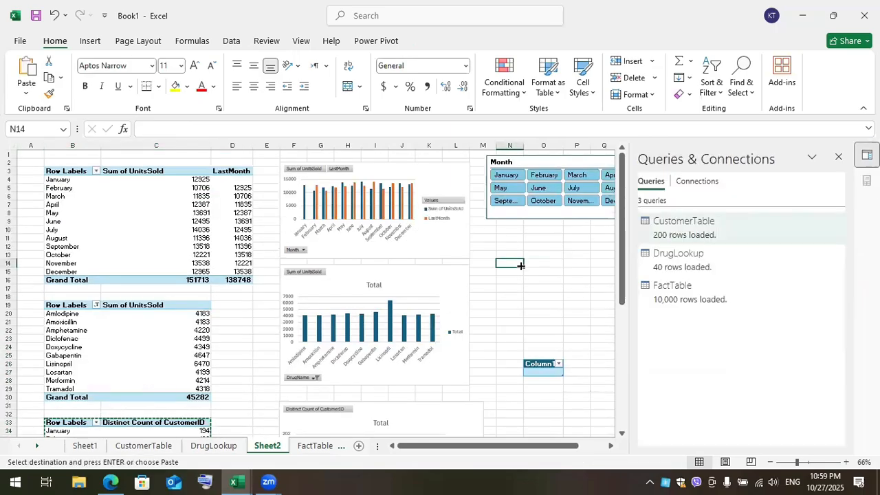
right_click(515, 263)
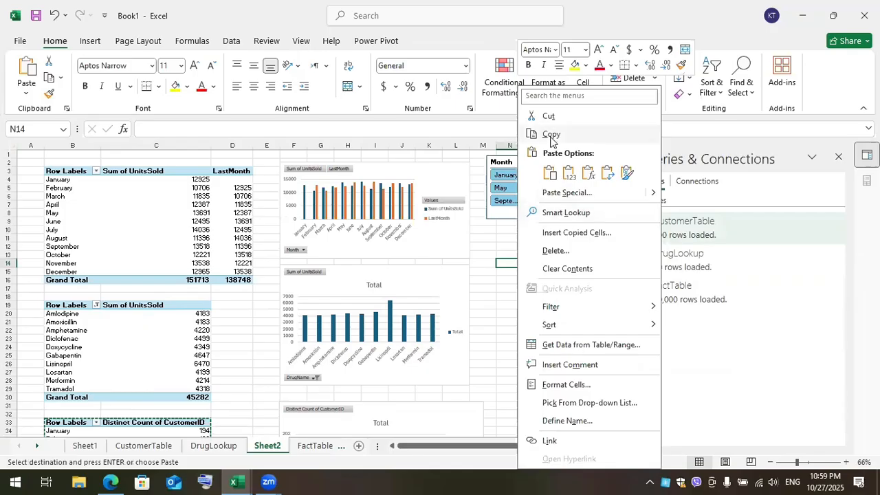
left_click(548, 170)
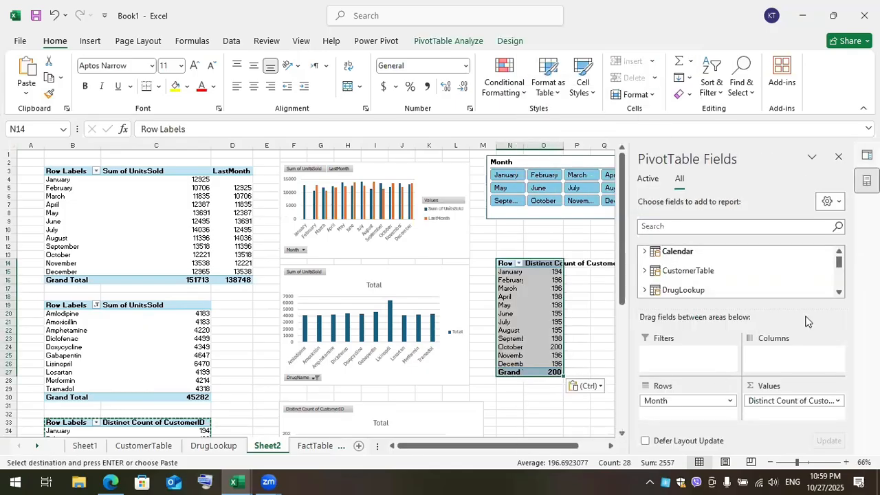
Step: Clear the pasted PivotTable's layout by removing the Month row field and the CustomerID field
left_click(729, 400)
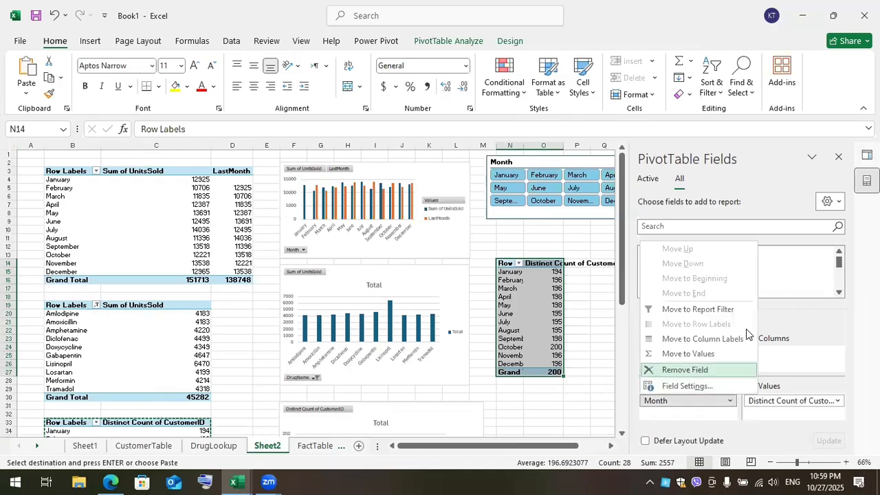
left_click(707, 370)
left_click_drag(785, 400, 671, 399)
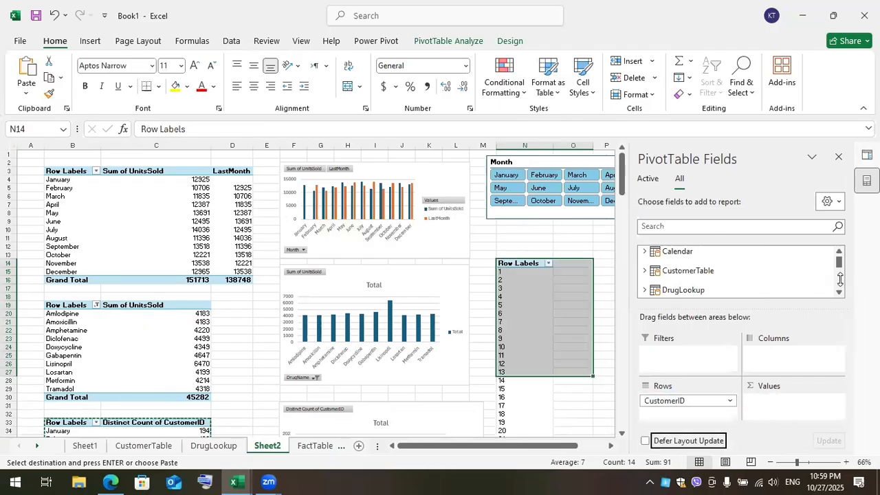
left_click(729, 402)
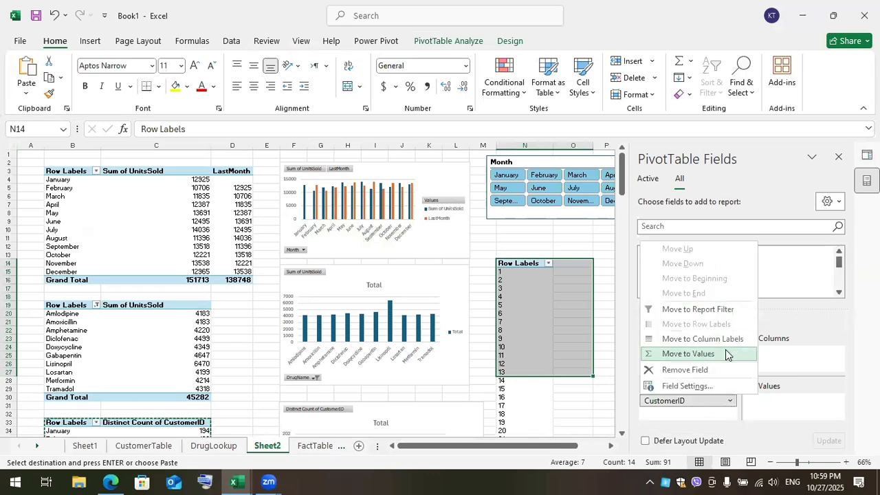
left_click(687, 369)
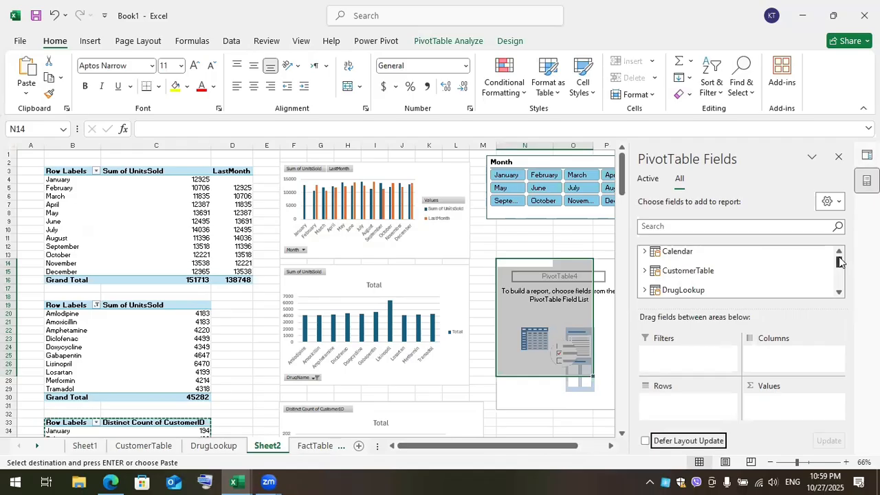
Step: Add FirstName and CustomerID from CustomerTable as row fields of the pasted PivotTable
left_click(644, 271)
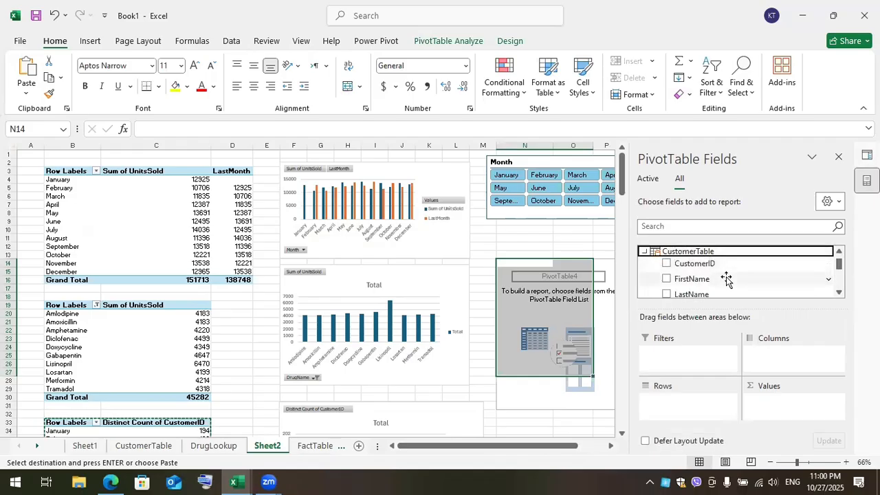
left_click_drag(726, 278, 709, 402)
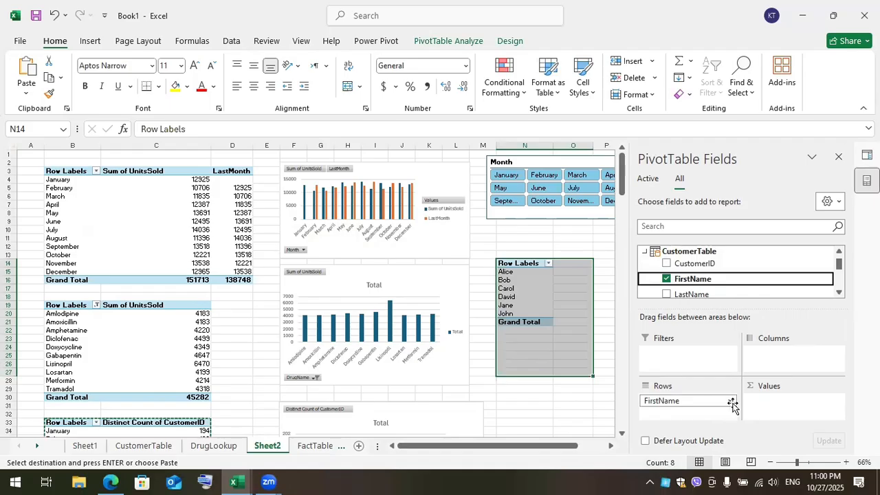
left_click(665, 264)
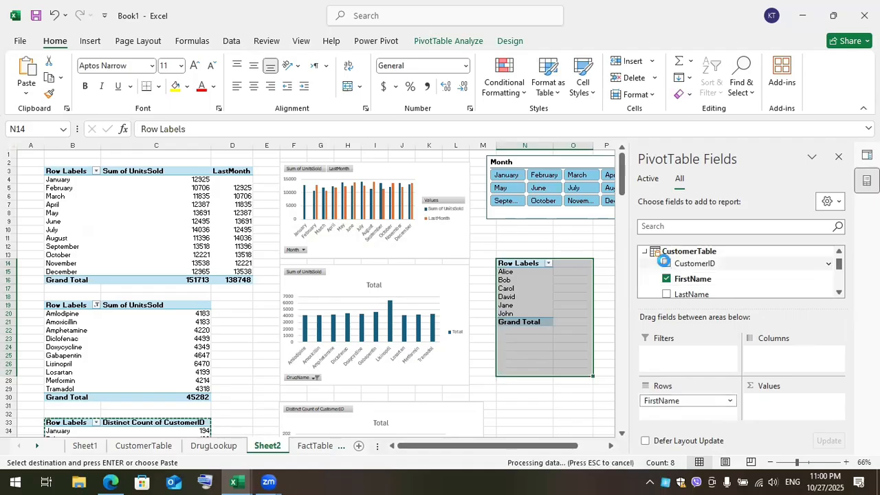
left_click_drag(787, 405, 688, 412)
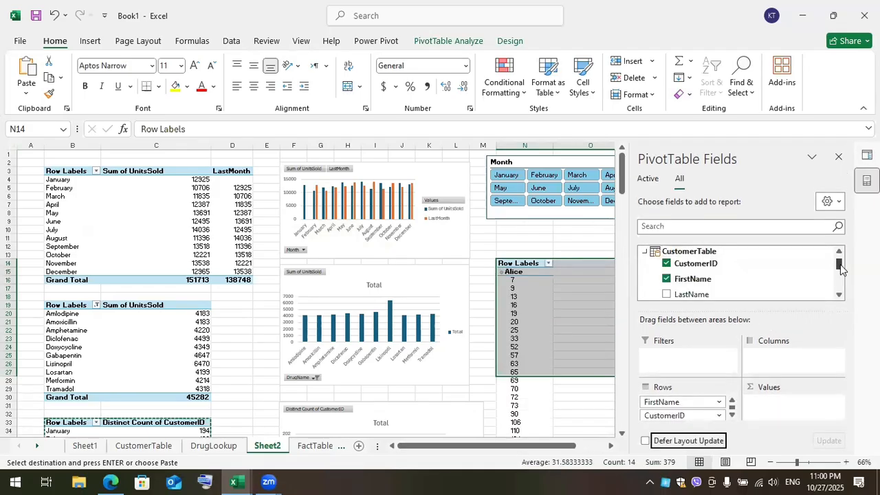
Step: Add UnitsSold from FactTable as a summed value field of the customer PivotTable
scroll(840, 267, "up", 1)
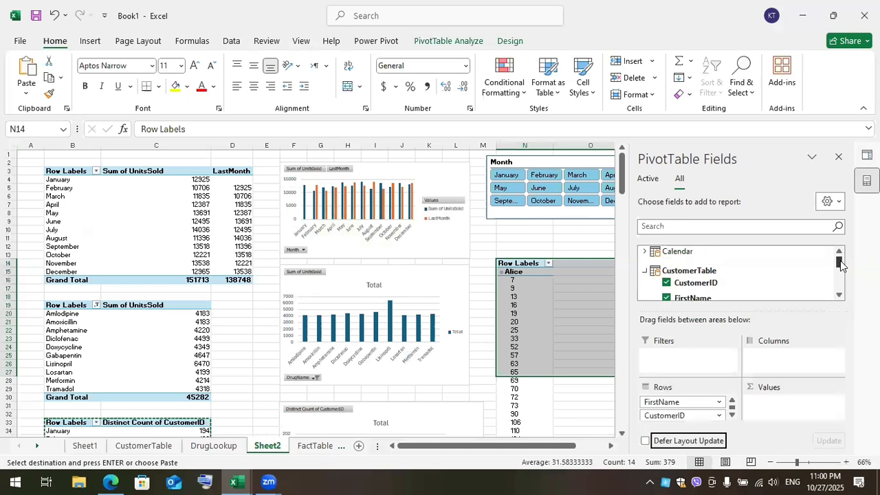
left_click(646, 272)
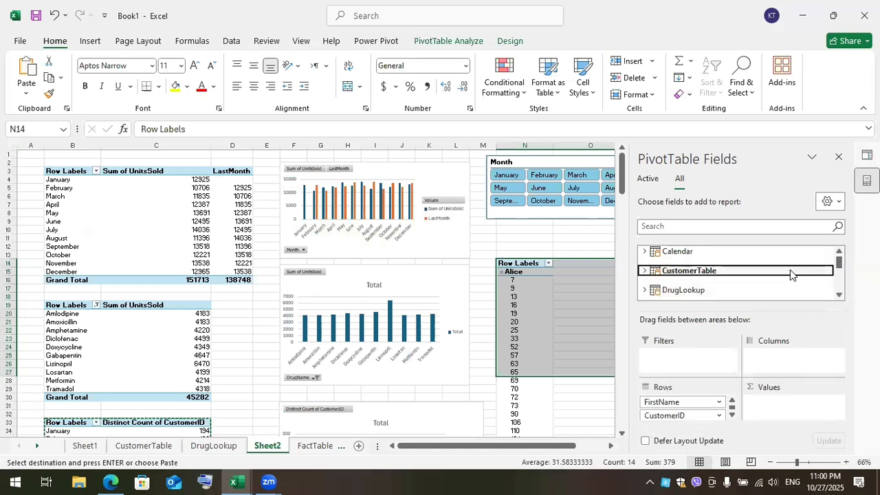
scroll(838, 289, "down", 2)
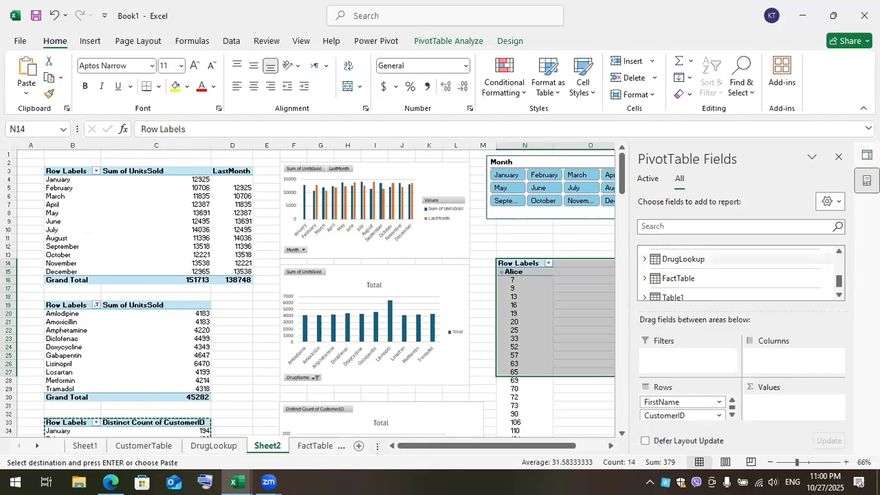
left_click(838, 251)
left_click(839, 252)
left_click(839, 251)
left_click(644, 251)
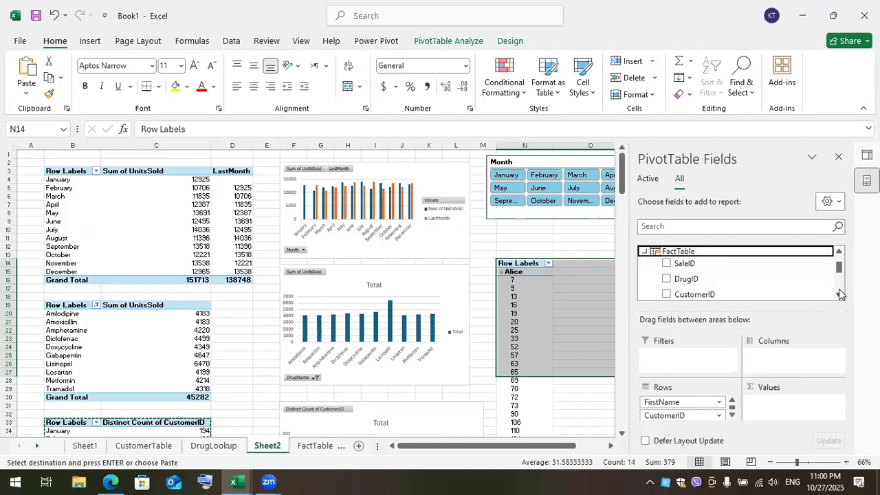
left_click_drag(728, 294, 797, 408)
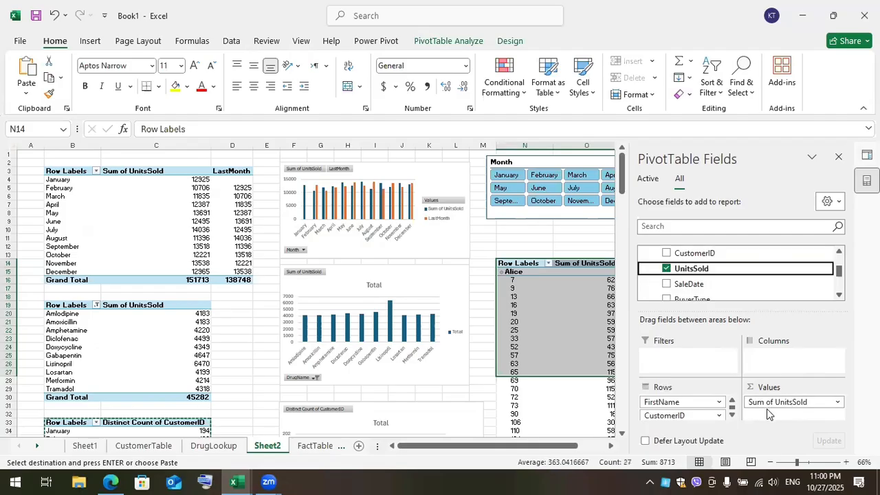
Step: Remove CustomerID from the customer PivotTable's rows so that units sold are grouped by FirstName only
left_click(716, 416)
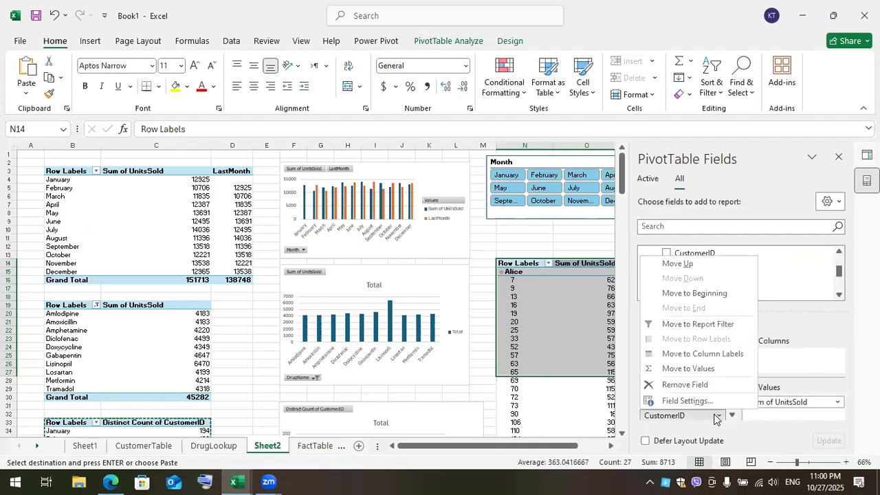
left_click(693, 386)
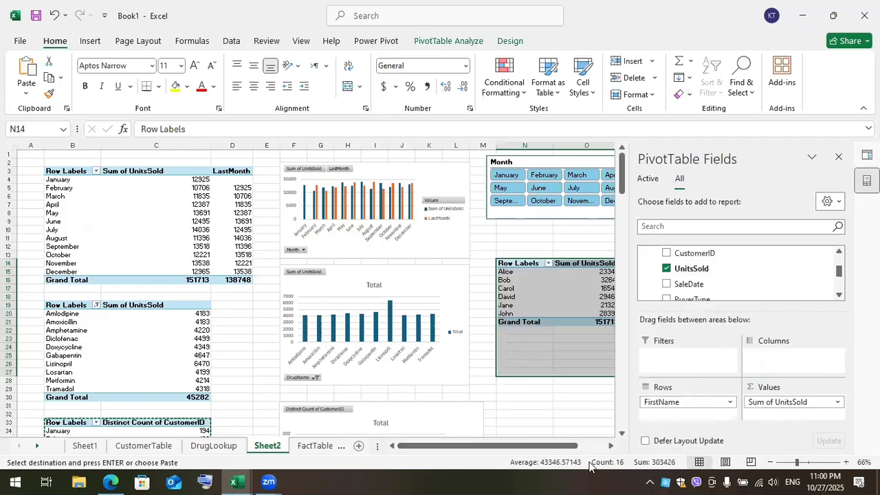
left_click_drag(541, 445, 568, 445)
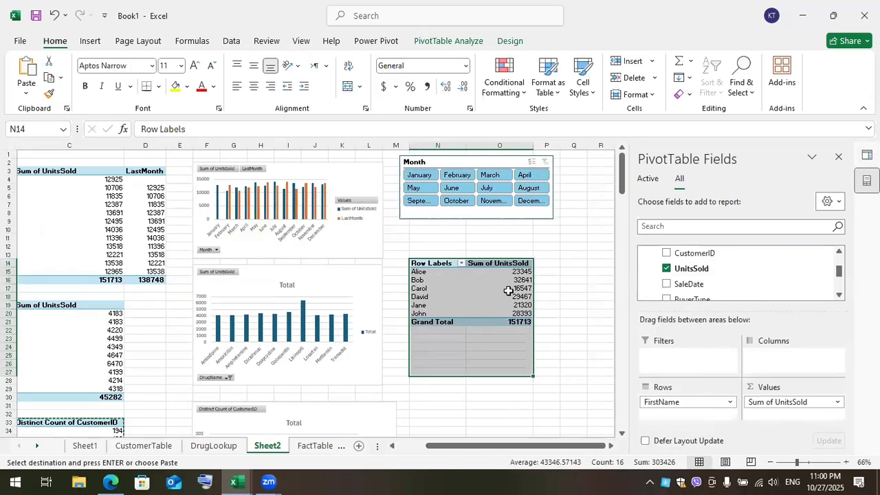
Step: Open the FirstName row filter of the customer PivotTable and examine its label and value filter options
left_click(460, 264)
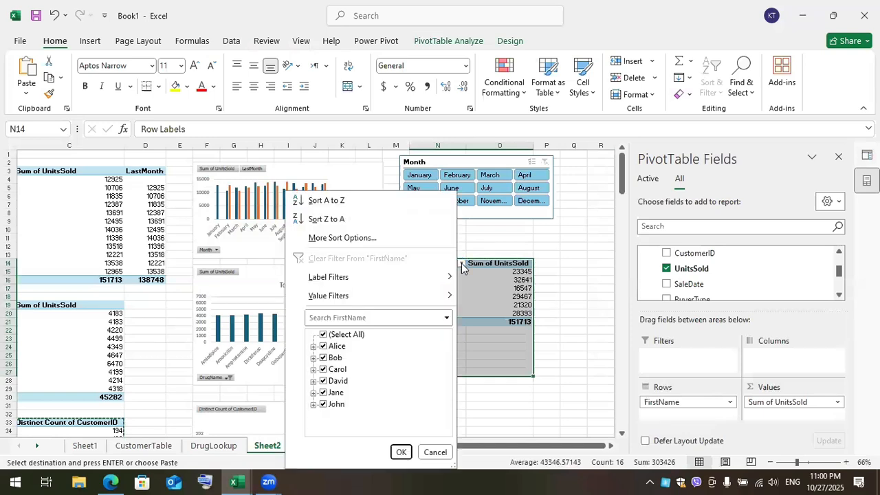
mouse_move(387, 285)
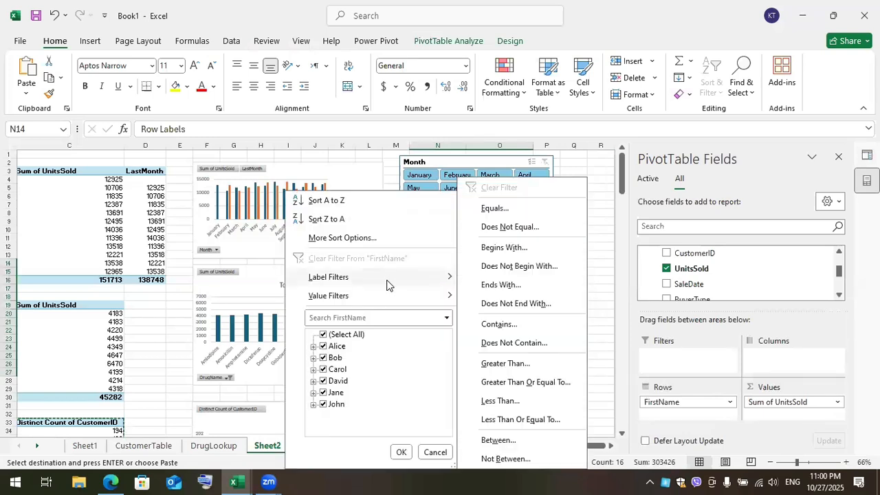
mouse_move(370, 300)
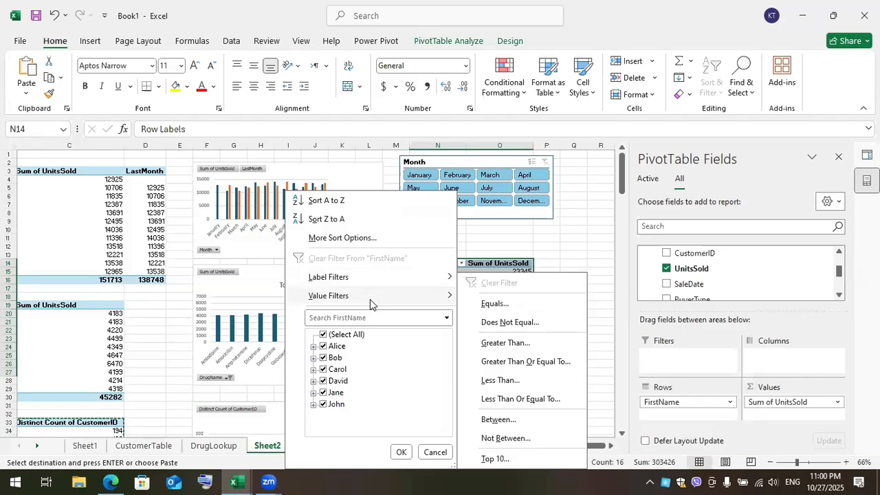
mouse_move(366, 273)
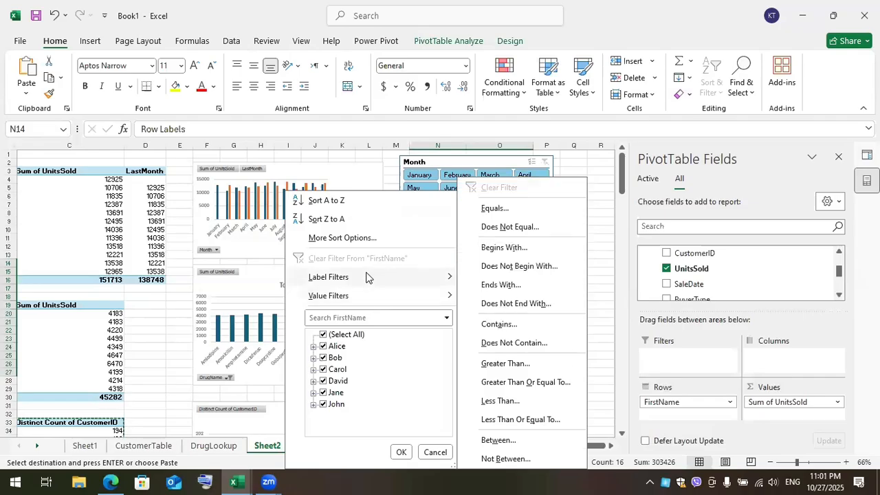